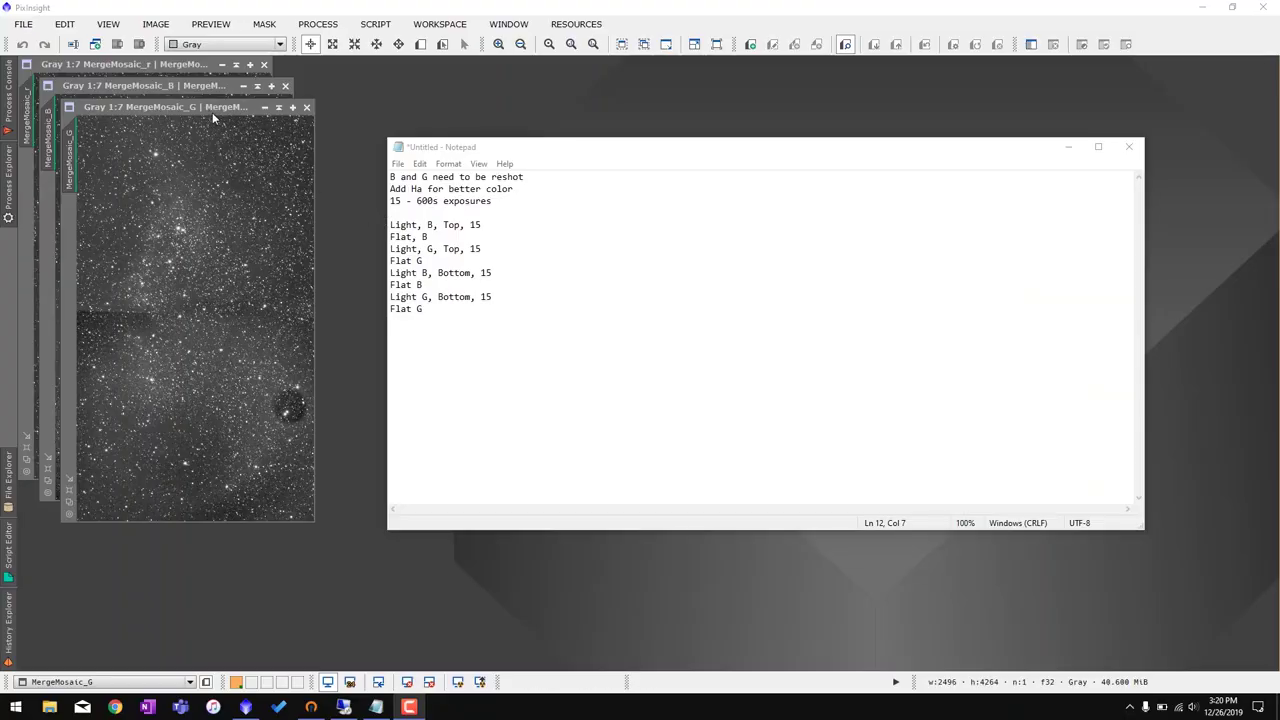
# In PixInsight, move the MergeMosaic_G and MergeMosaic_B images to the right, away from _r
pyautogui.click(204, 108)
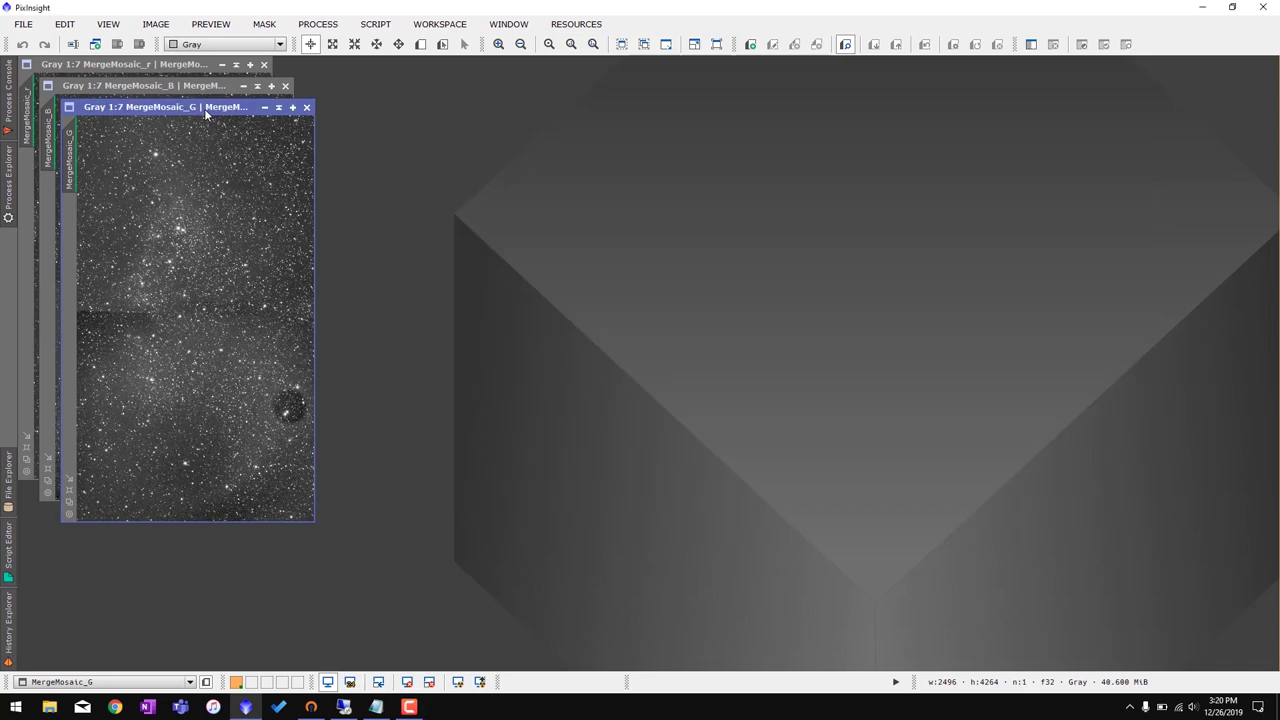
pyautogui.moveTo(204, 108); pyautogui.dragTo(510, 86)
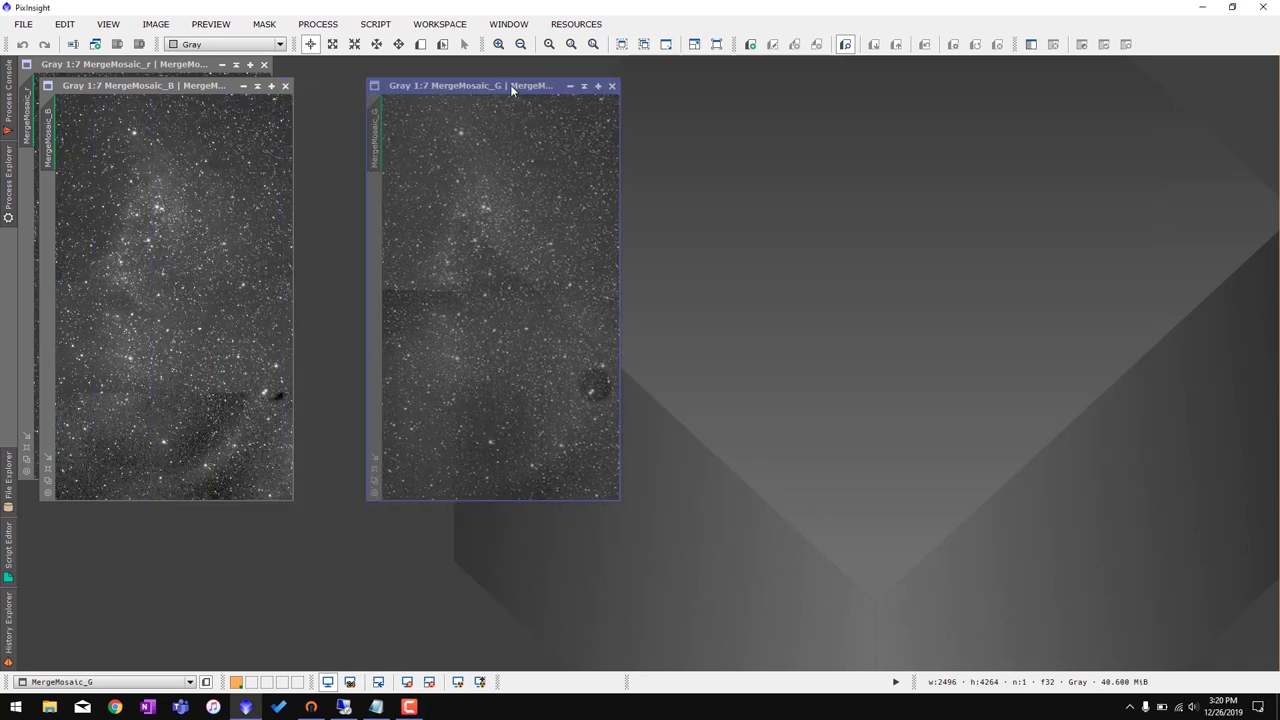
pyautogui.moveTo(178, 88); pyautogui.dragTo(830, 98)
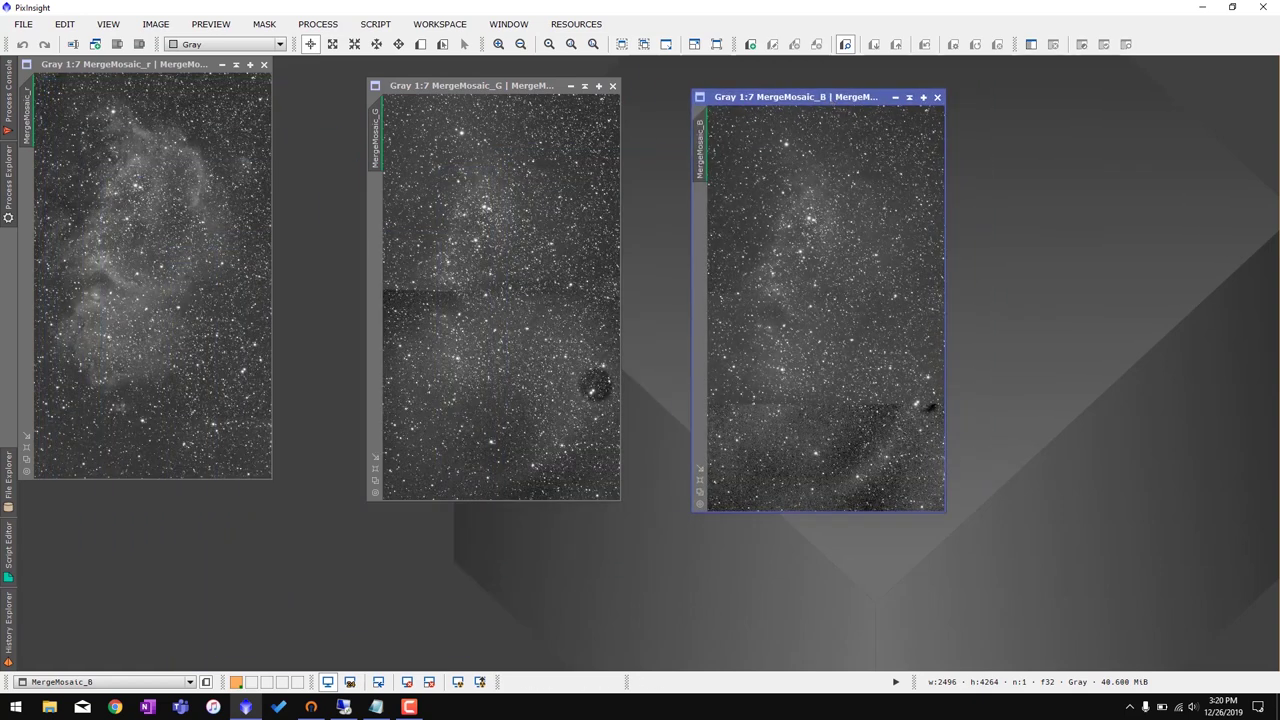
# Line up the _r, G and B images side by side and bring the Notepad shot list forward
pyautogui.click(112, 66)
pyautogui.moveTo(112, 66); pyautogui.dragTo(128, 65)
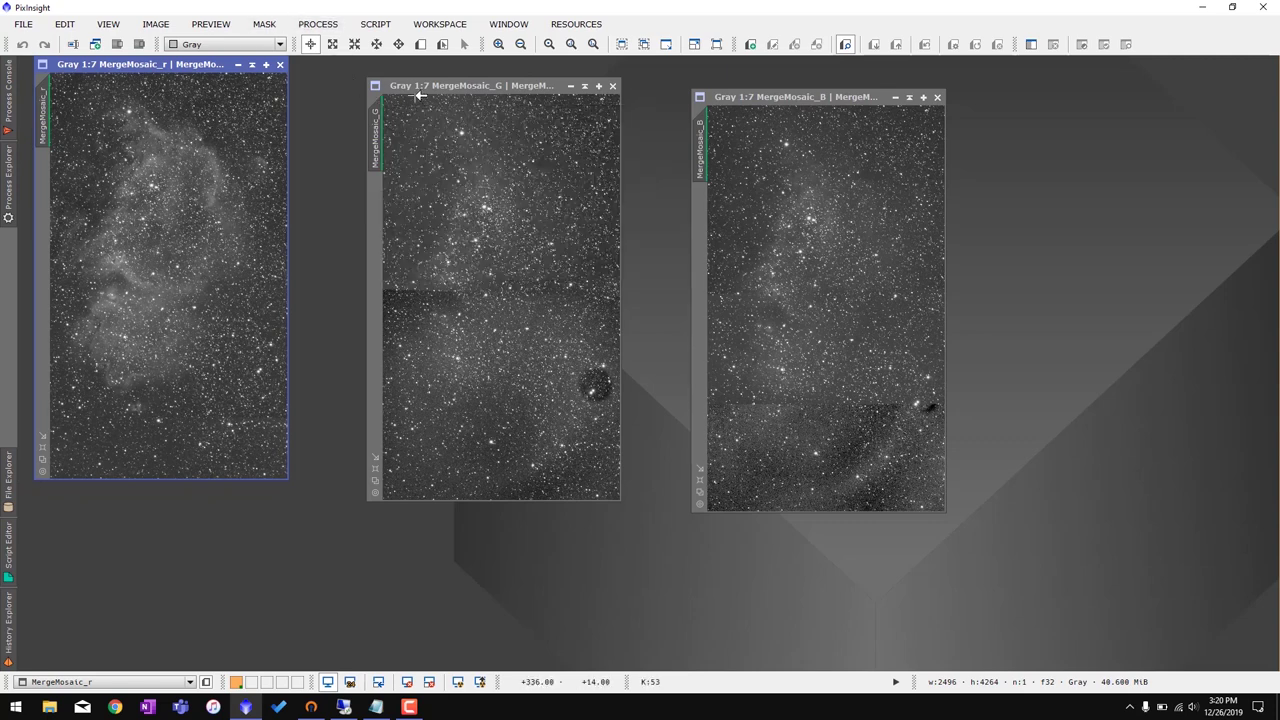
pyautogui.moveTo(440, 94); pyautogui.dragTo(428, 90)
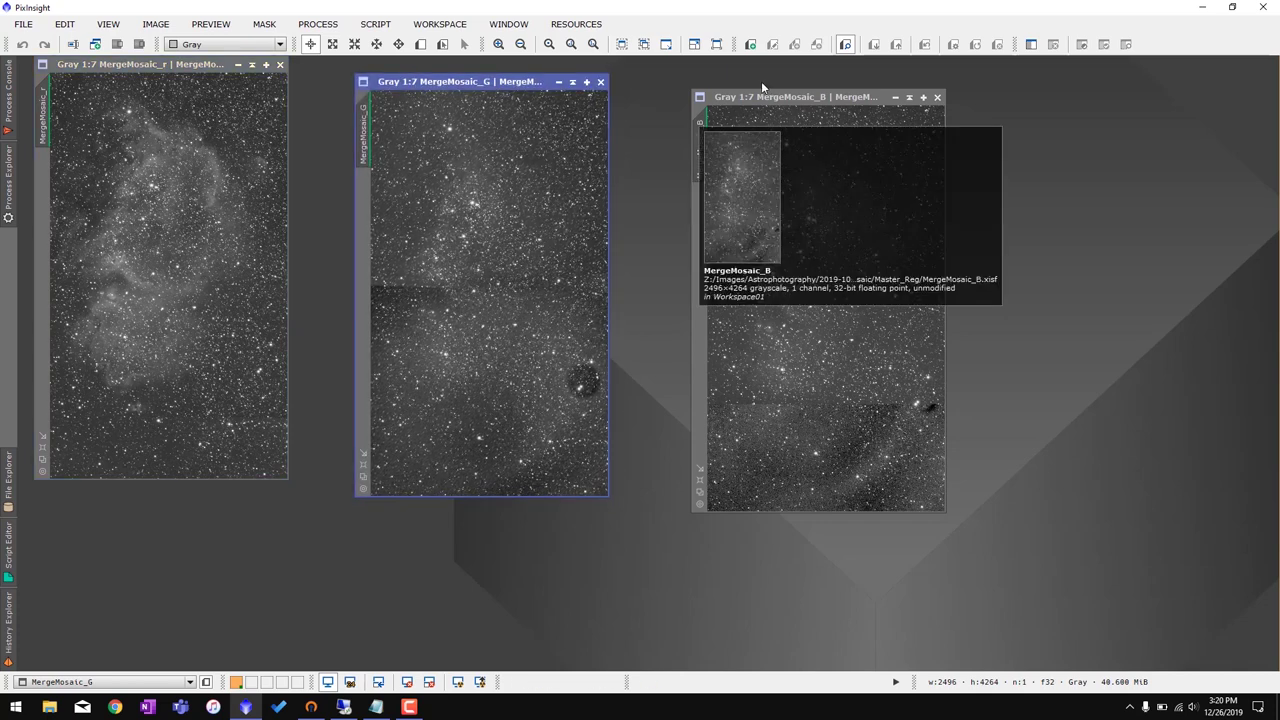
pyautogui.moveTo(764, 91); pyautogui.dragTo(758, 88)
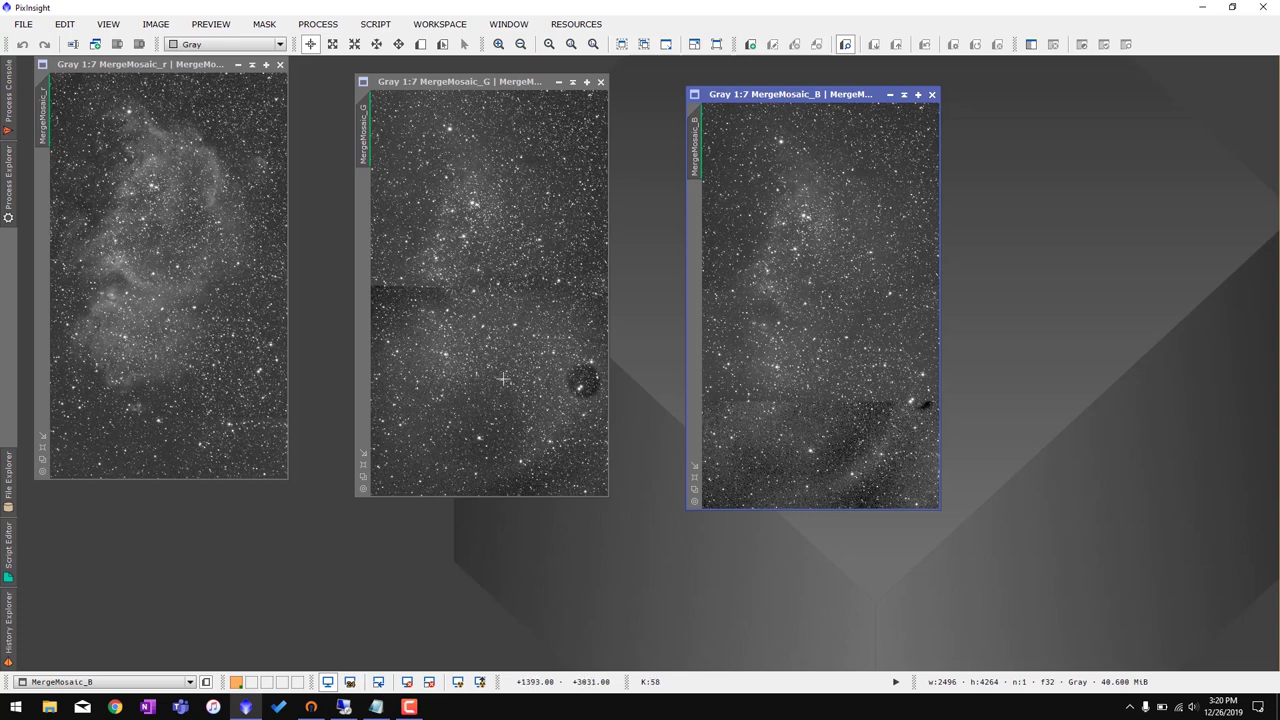
pyautogui.click(376, 707)
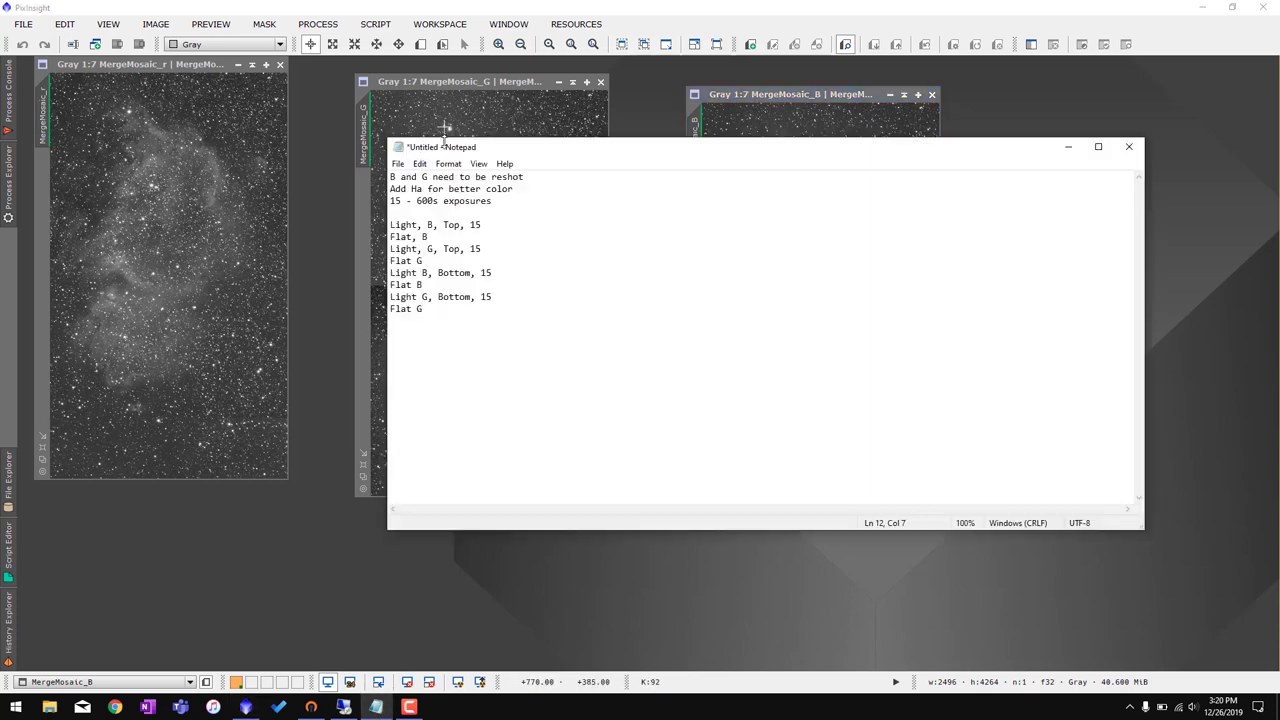
pyautogui.moveTo(446, 150); pyautogui.dragTo(413, 160)
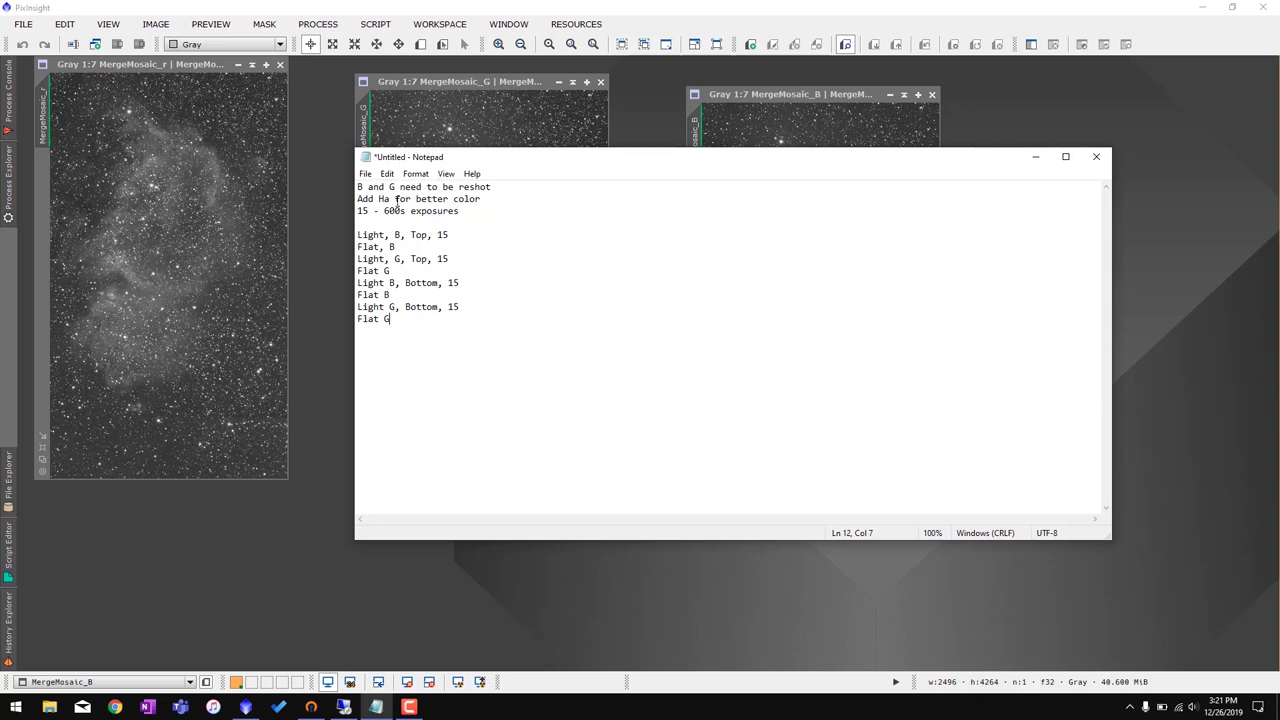
pyautogui.click(390, 199)
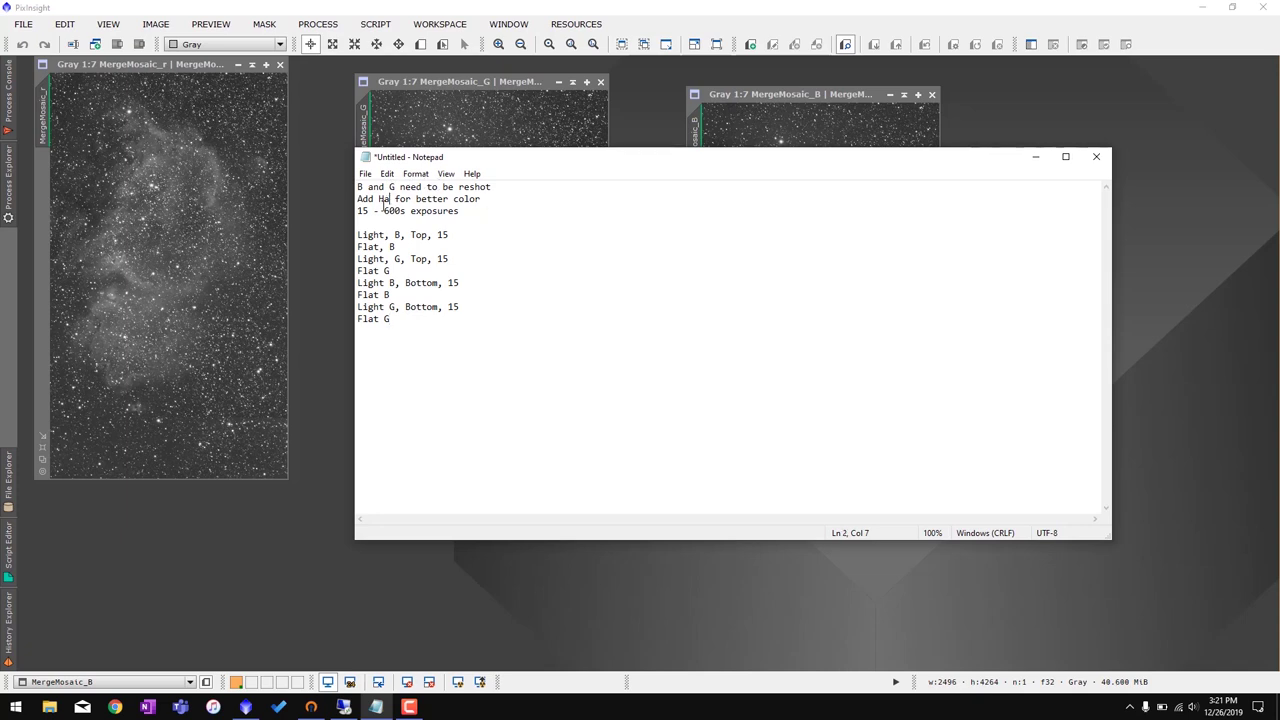
pyautogui.click(490, 199)
pyautogui.moveTo(488, 199); pyautogui.dragTo(369, 199)
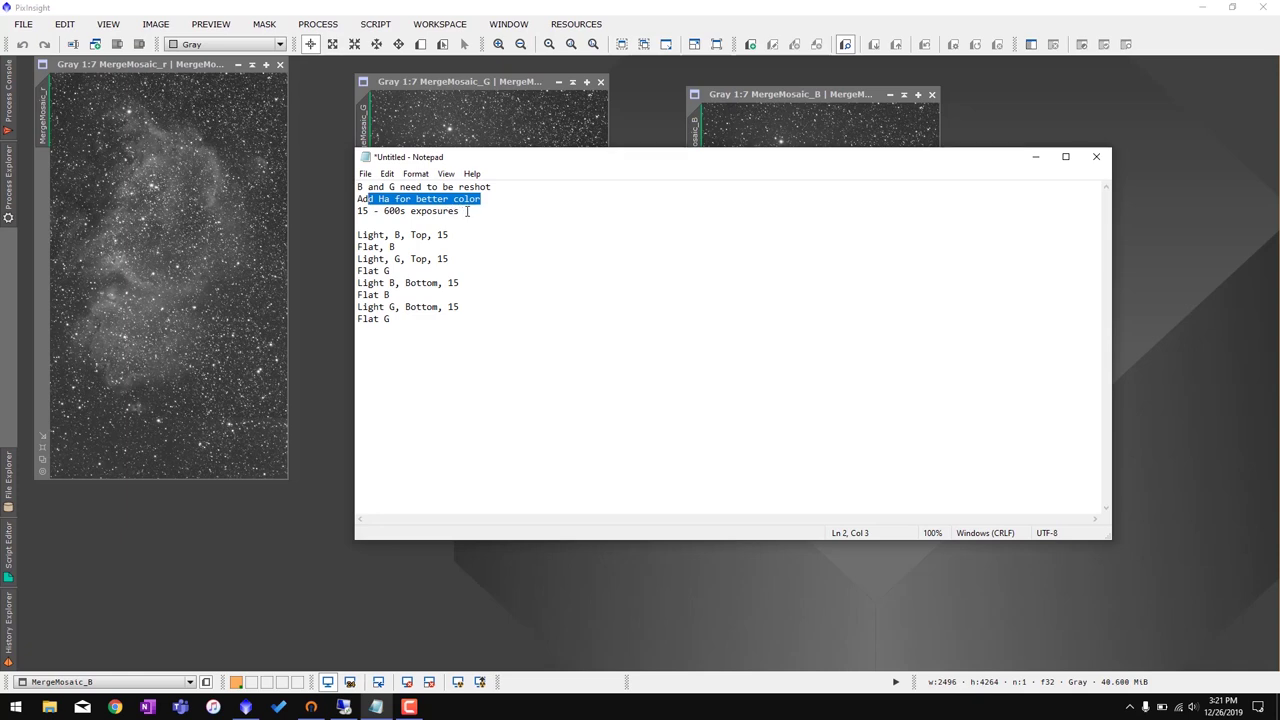
pyautogui.click(466, 211)
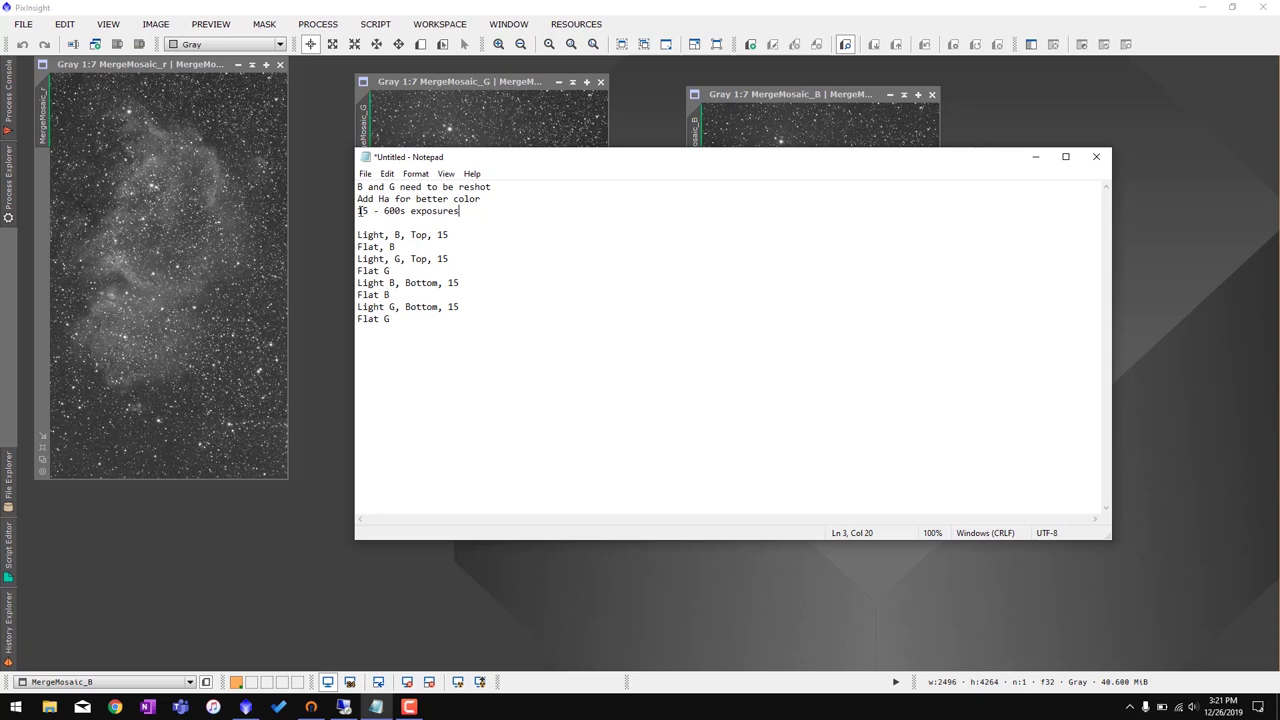
pyautogui.moveTo(360, 211); pyautogui.dragTo(401, 213)
pyautogui.moveTo(432, 236); pyautogui.dragTo(412, 237)
# In SGPro, close the empty Untitled sequence and open Tools > Equipment Profile Manager
pyautogui.click(343, 708)
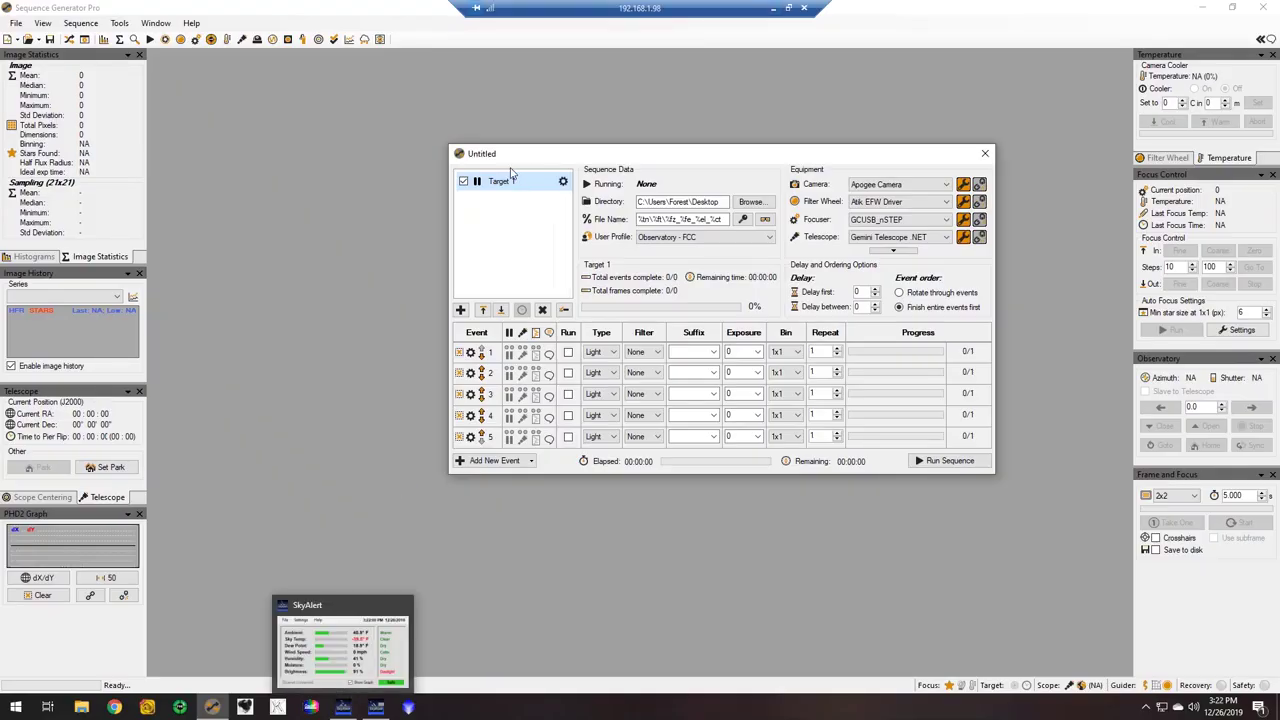
pyautogui.moveTo(516, 155); pyautogui.dragTo(388, 172)
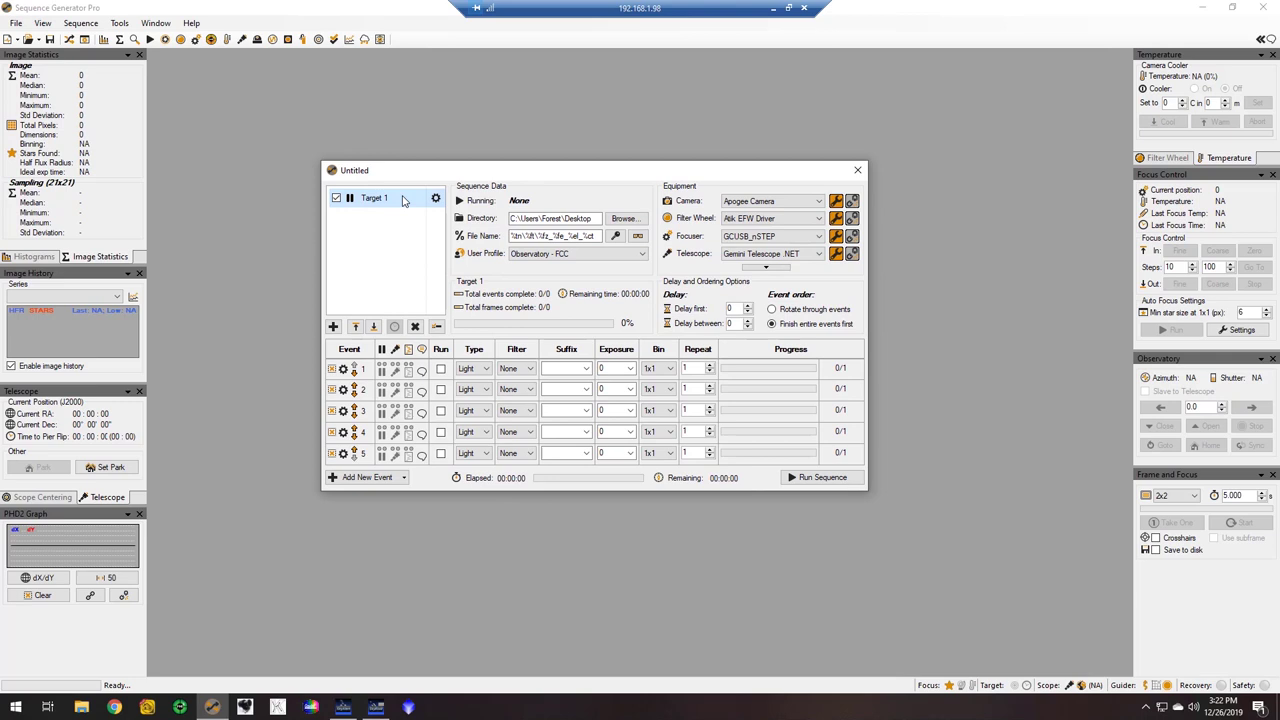
pyautogui.click(857, 172)
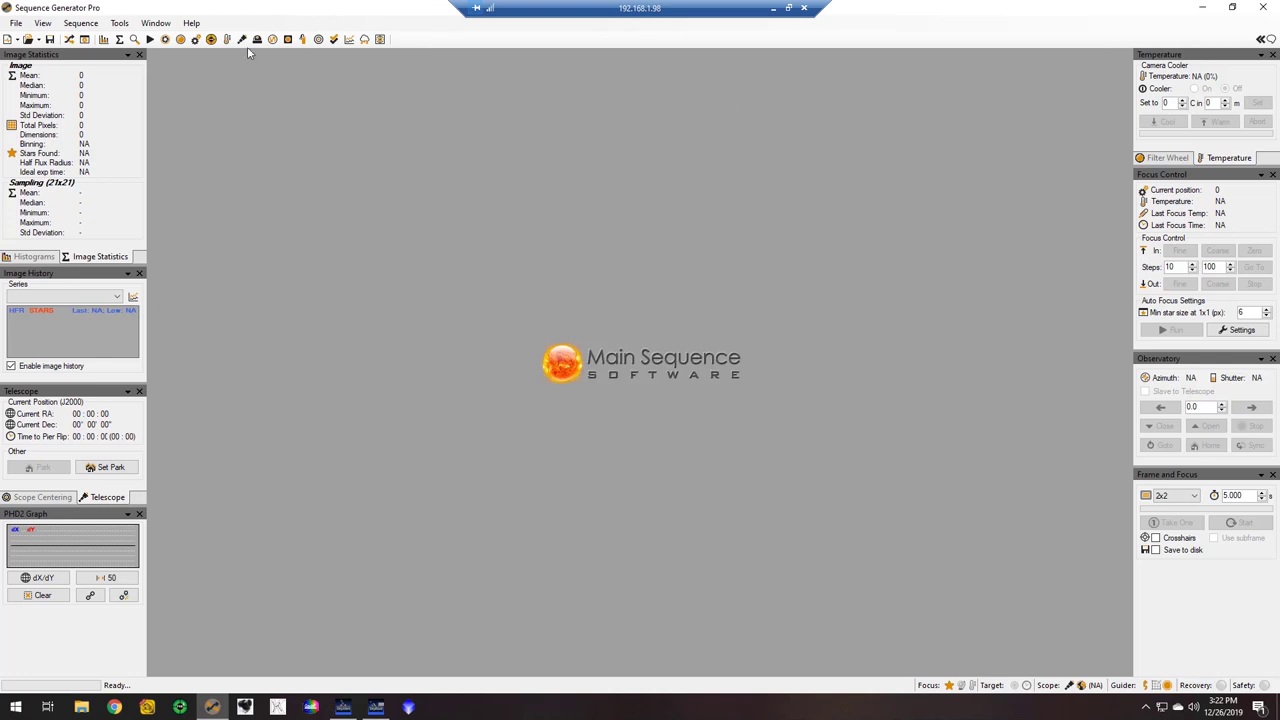
pyautogui.click(119, 23)
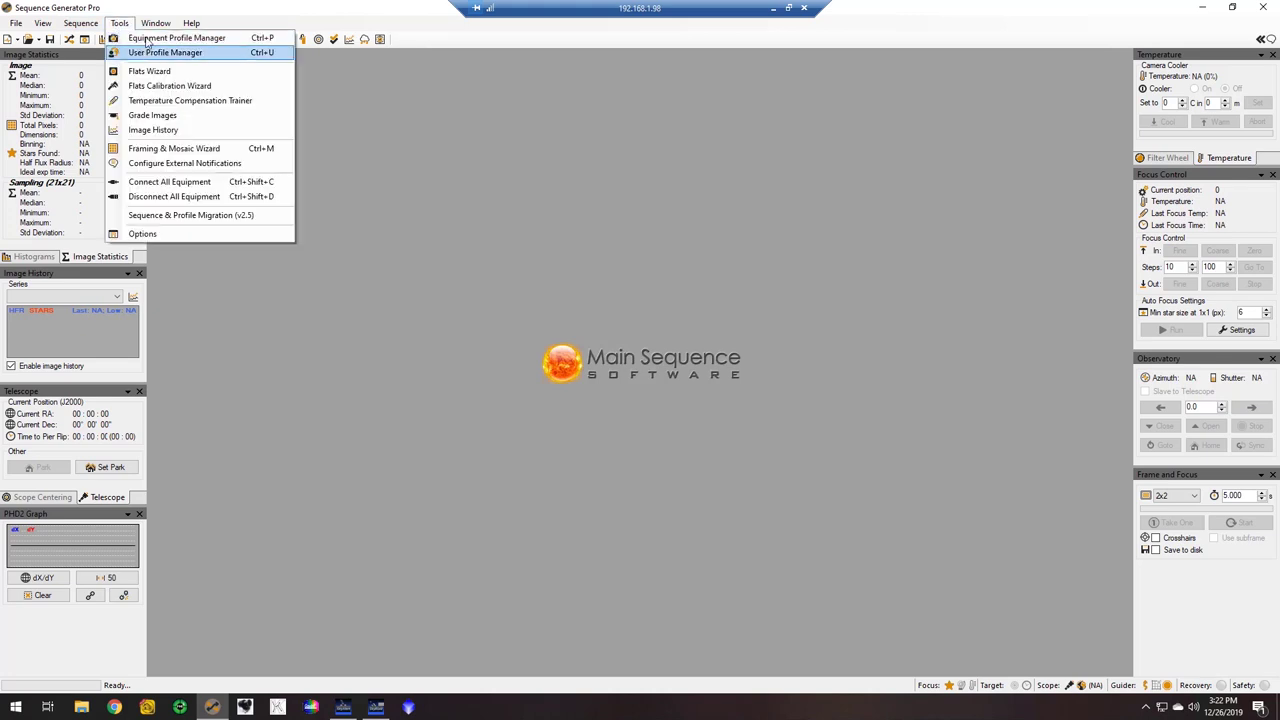
pyautogui.click(147, 40)
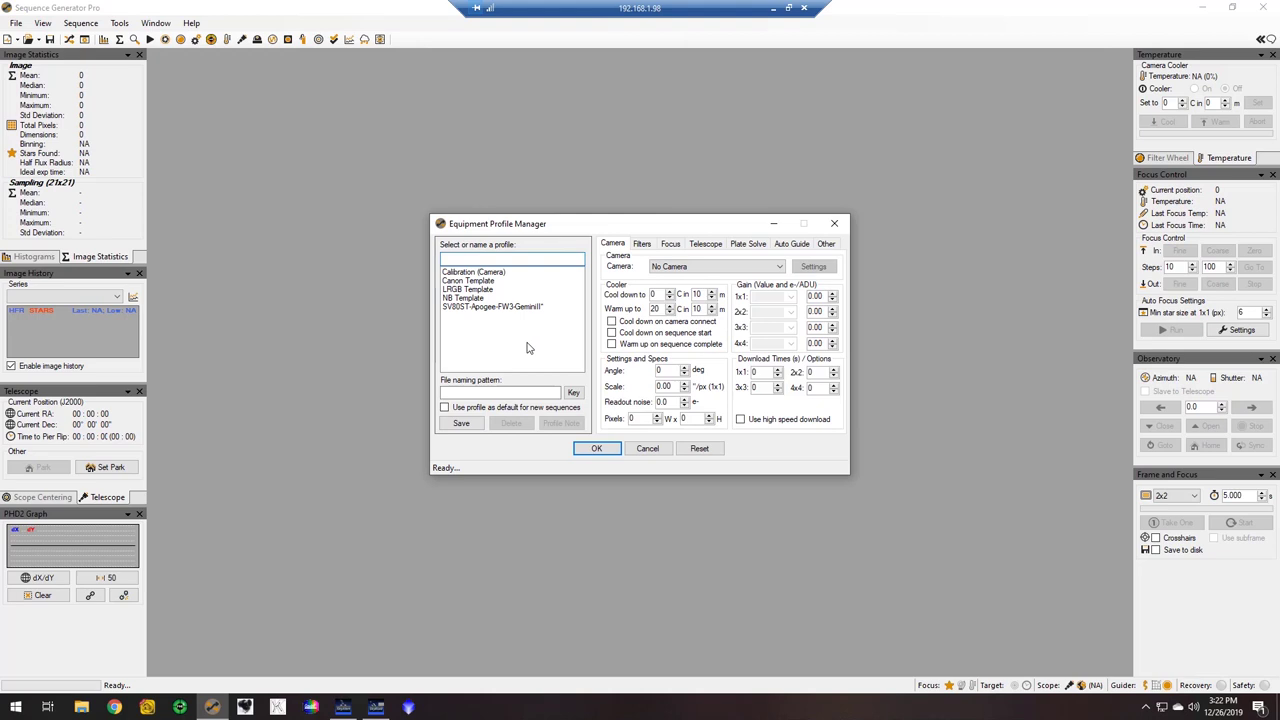
# Load the SV80ST Apogee Gemini profile and review its Filters, Focus, Telescope and Camera tabs
pyautogui.click(480, 308)
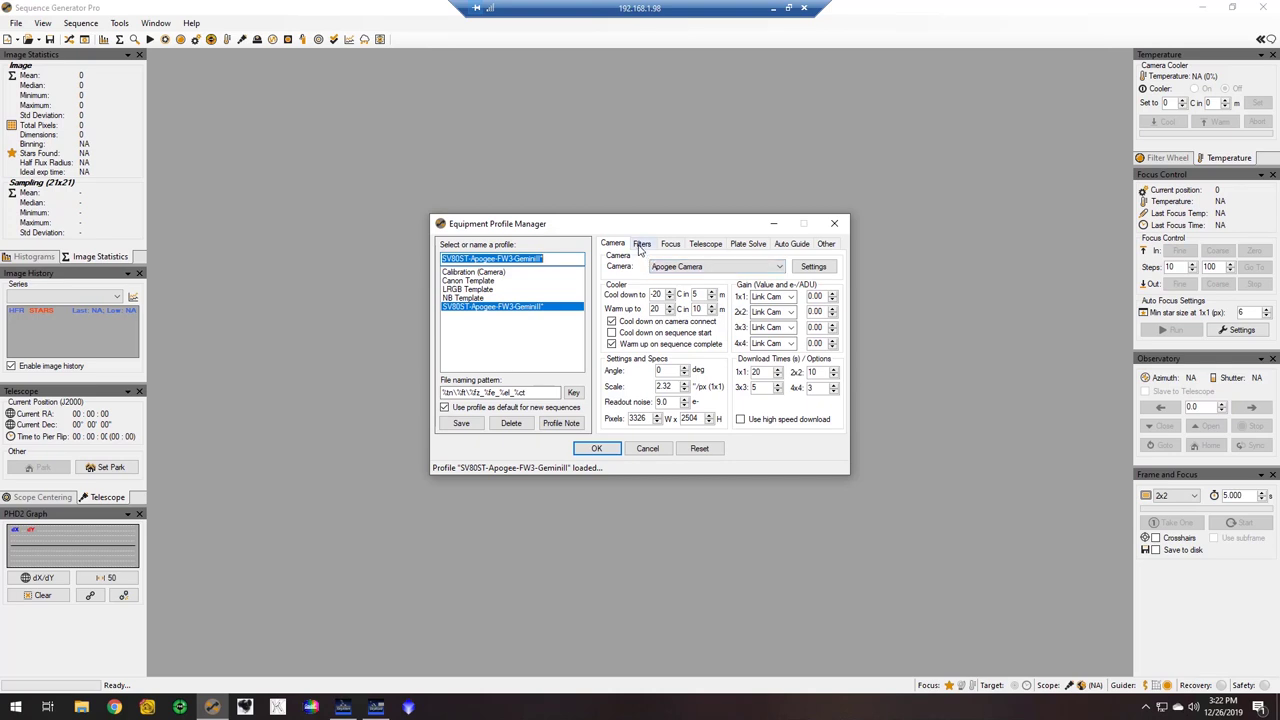
pyautogui.click(641, 245)
pyautogui.click(670, 246)
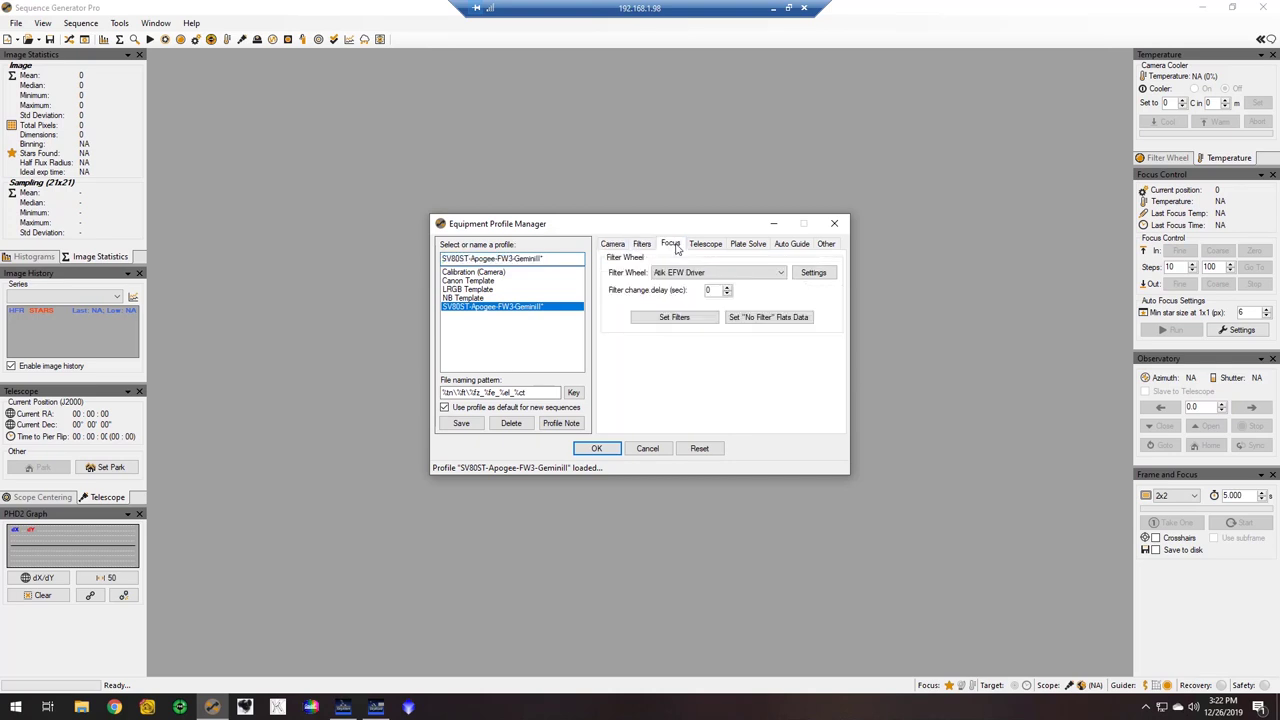
pyautogui.click(703, 245)
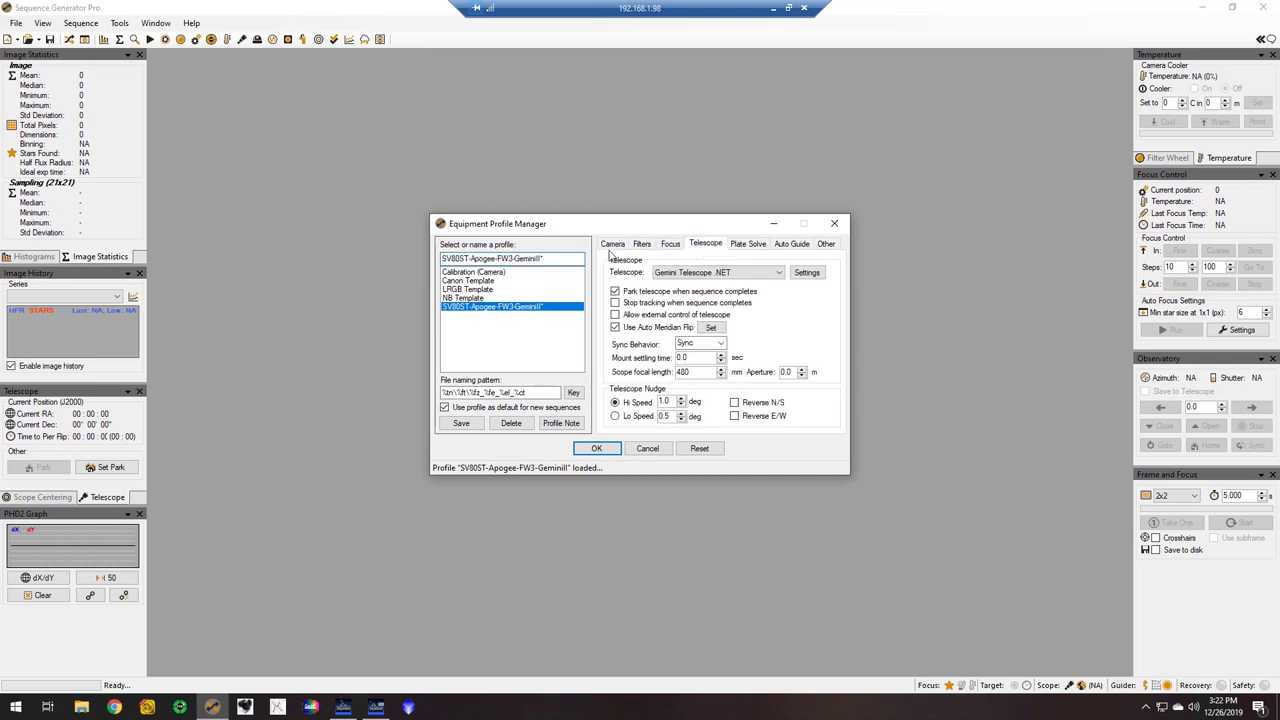
pyautogui.click(612, 246)
# Recheck the filter wheel settings, then open the focuser's Auto Focus Options
pyautogui.click(641, 245)
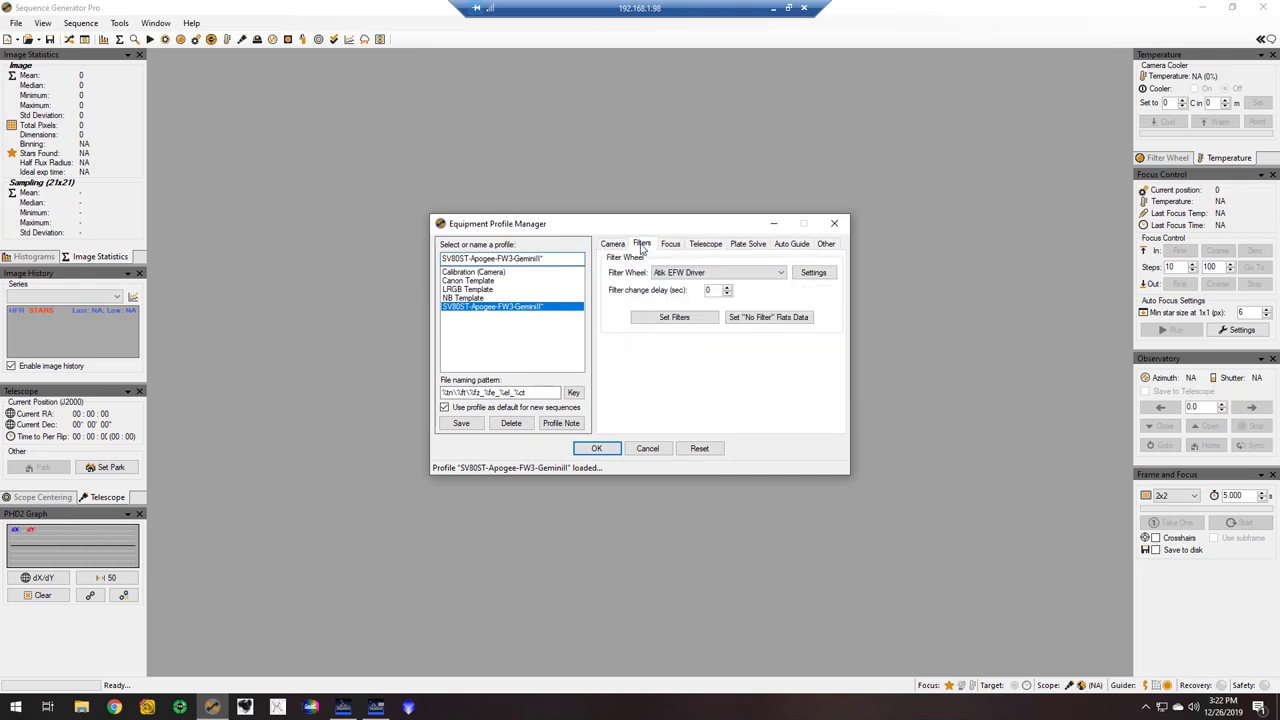
pyautogui.click(612, 246)
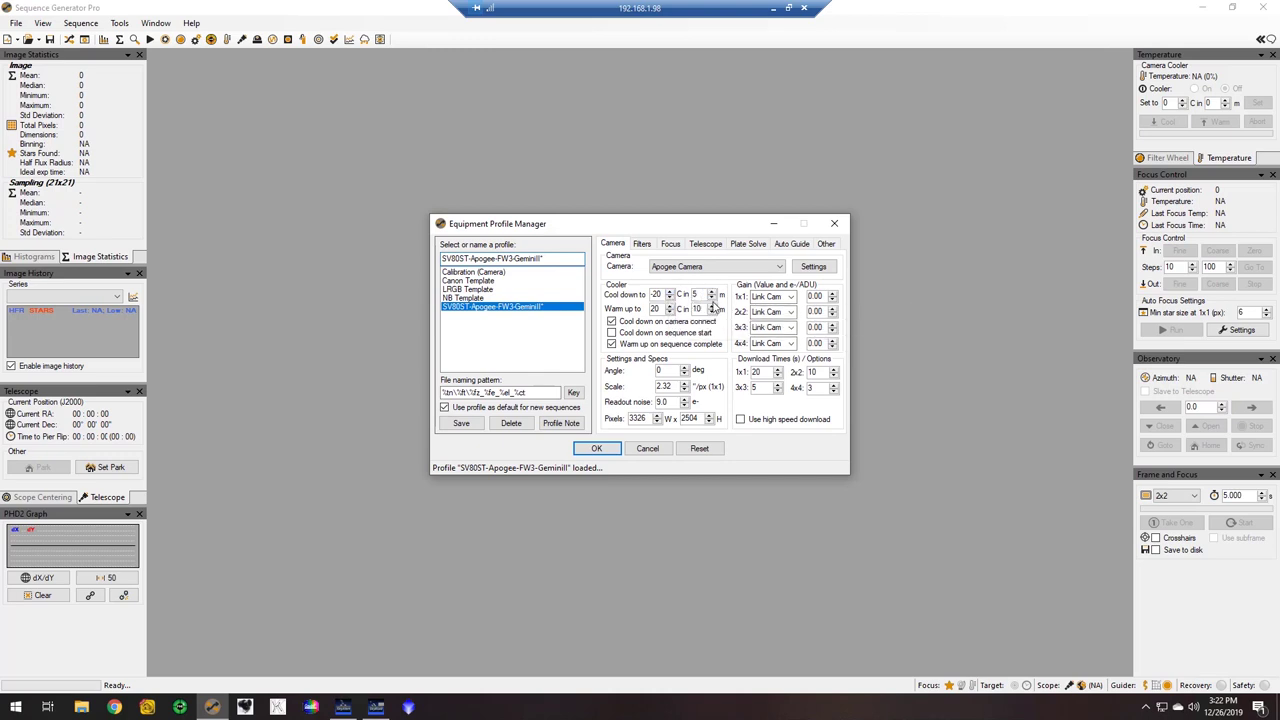
pyautogui.click(642, 244)
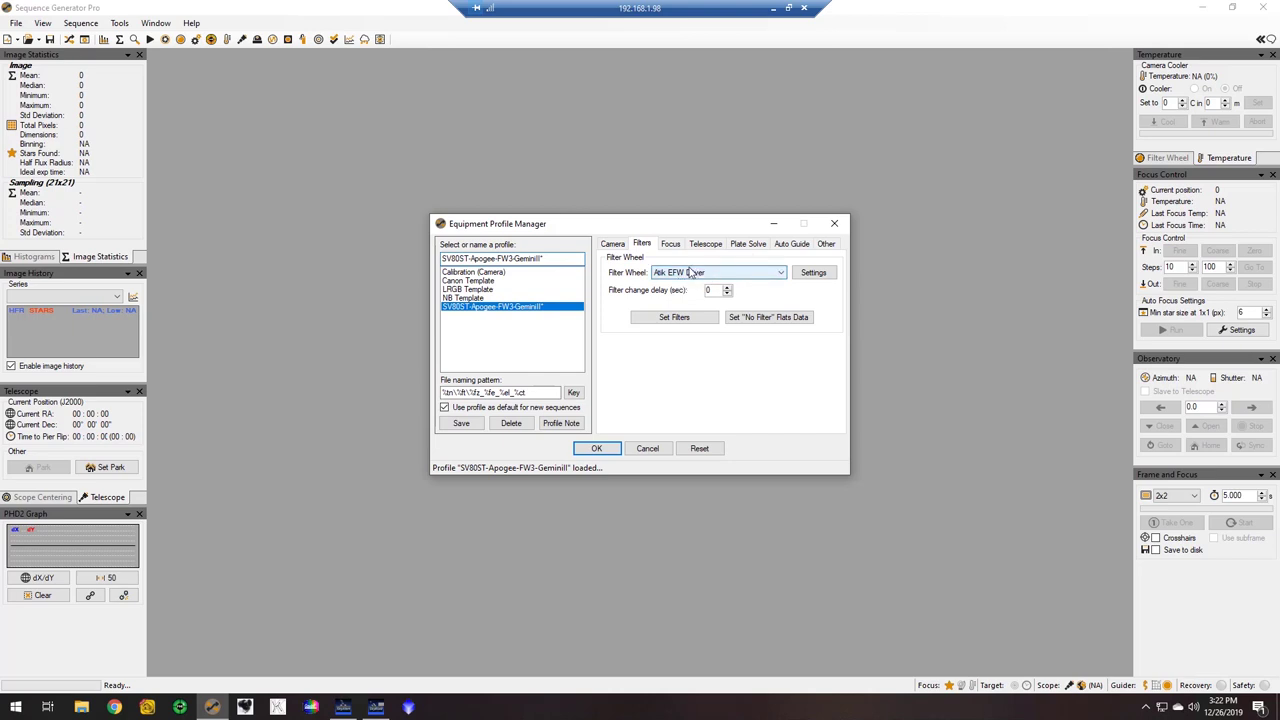
pyautogui.click(670, 244)
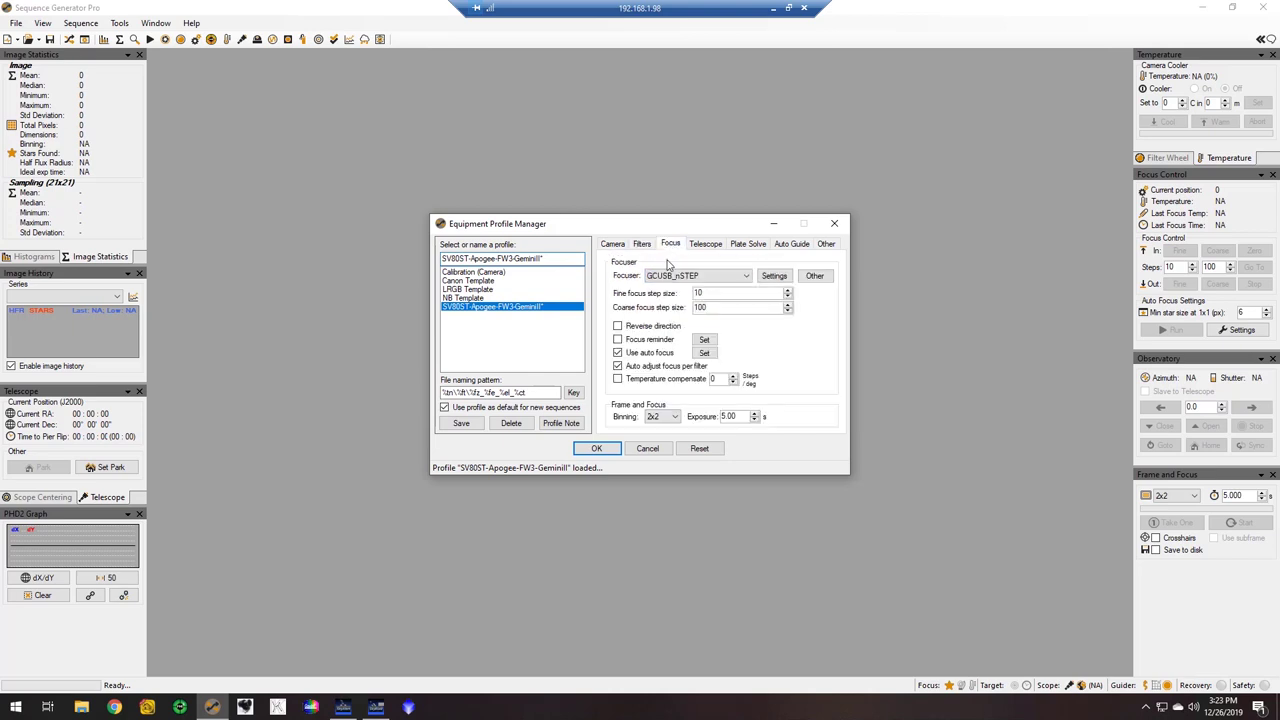
pyautogui.click(704, 352)
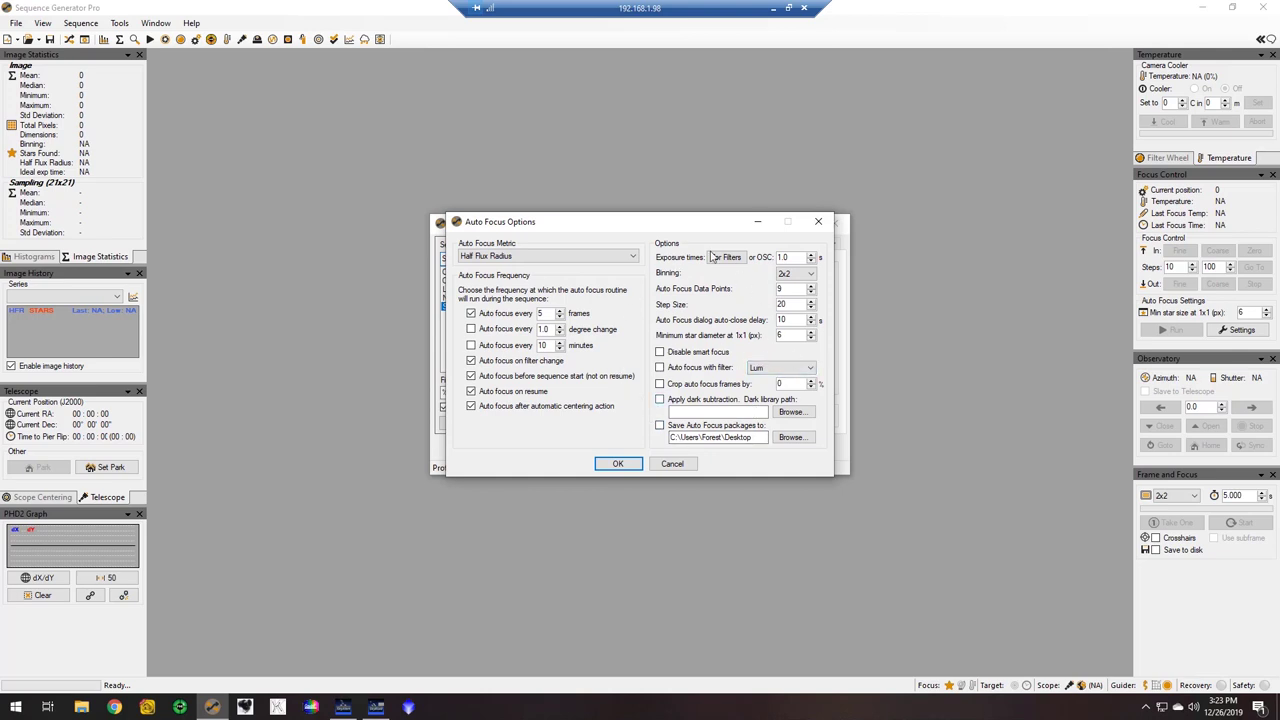
# Accept the Auto Focus Options and review the Telescope, Plate Solve, Auto Guide and Other tabs
pyautogui.click(631, 463)
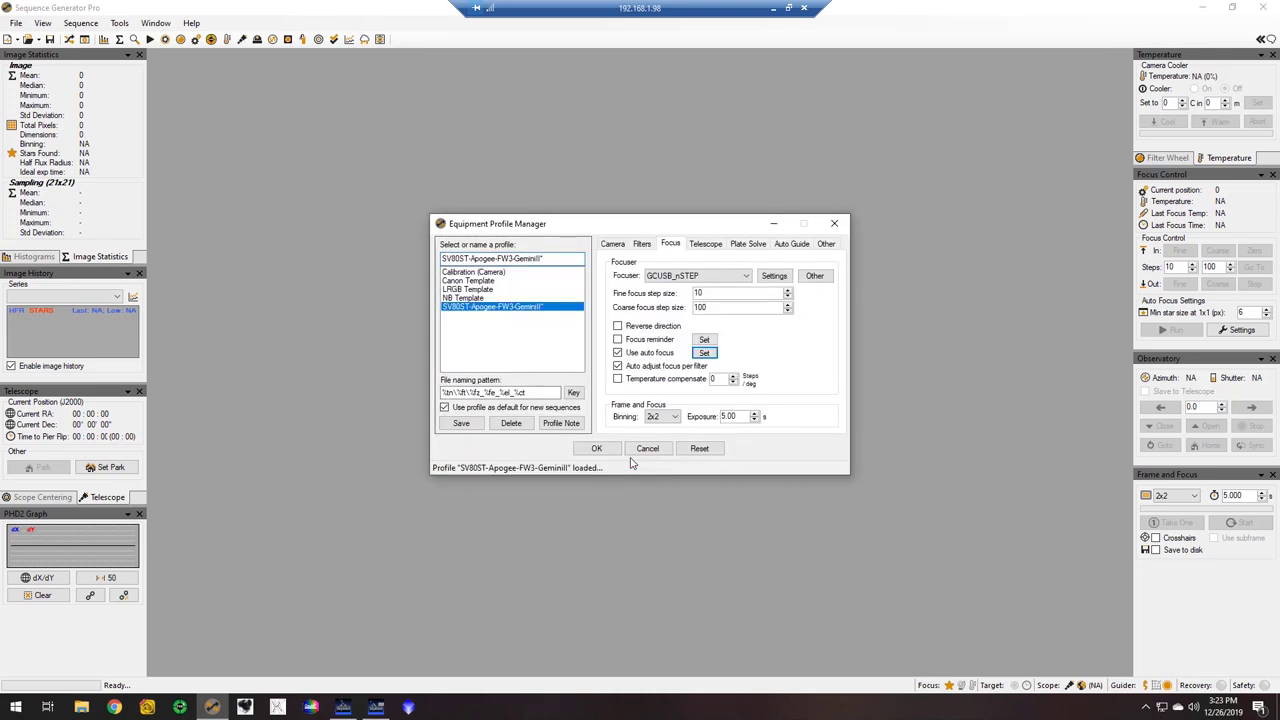
pyautogui.click(706, 246)
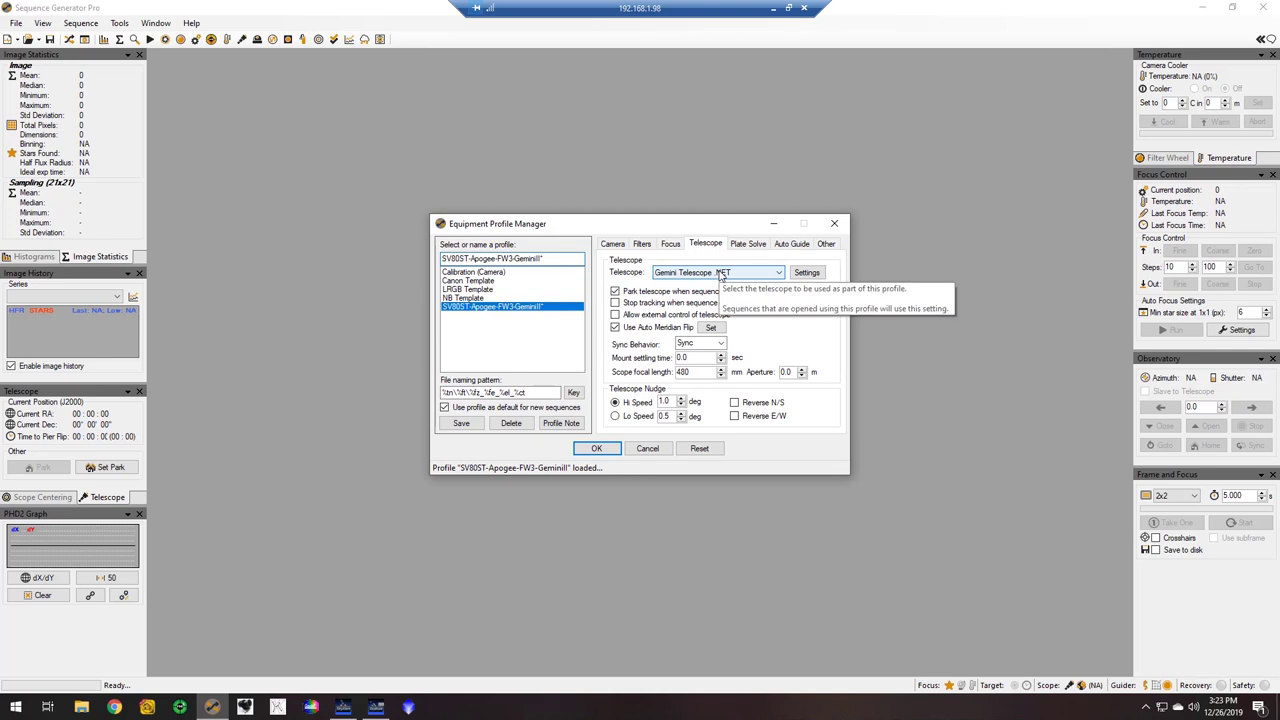
pyautogui.click(748, 244)
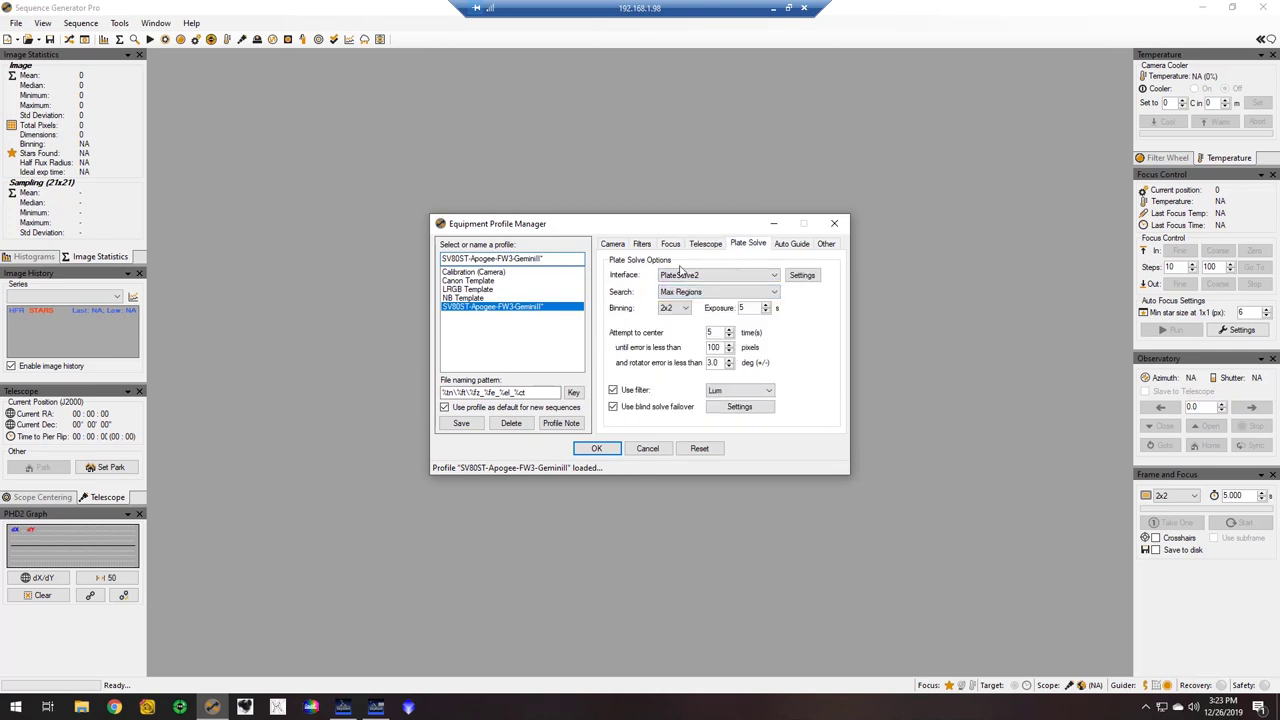
pyautogui.click(790, 244)
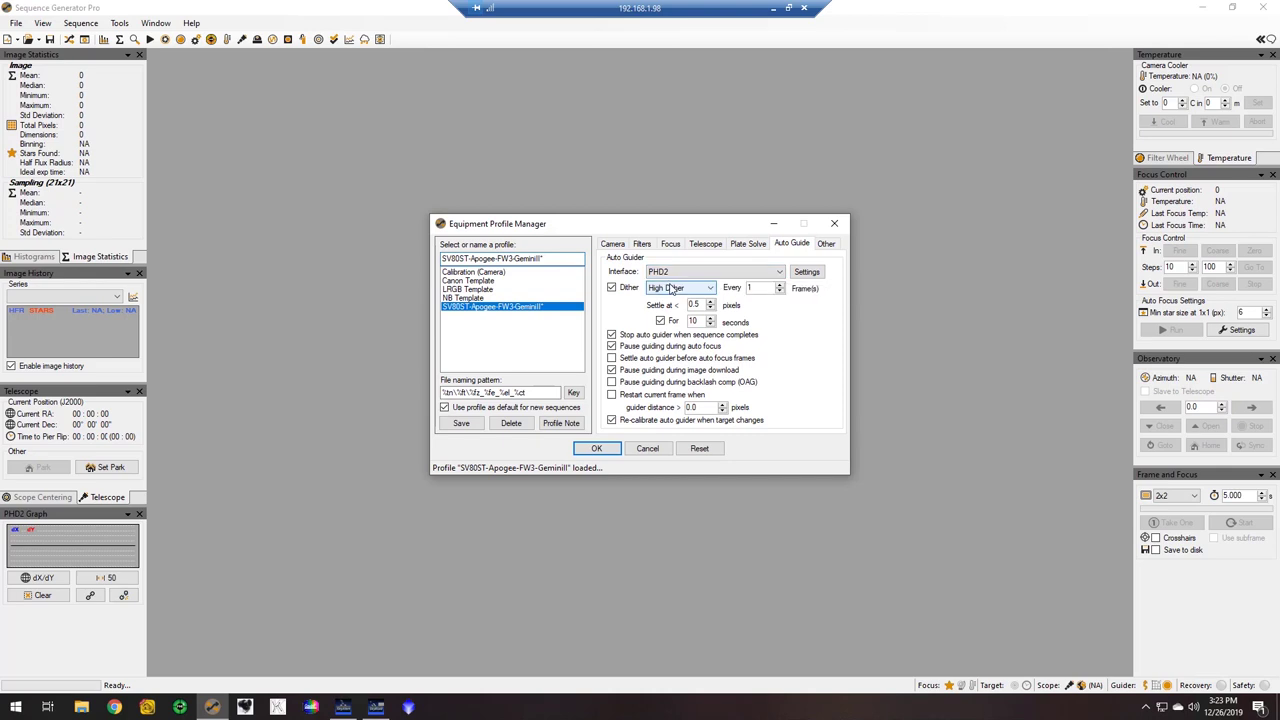
pyautogui.click(826, 245)
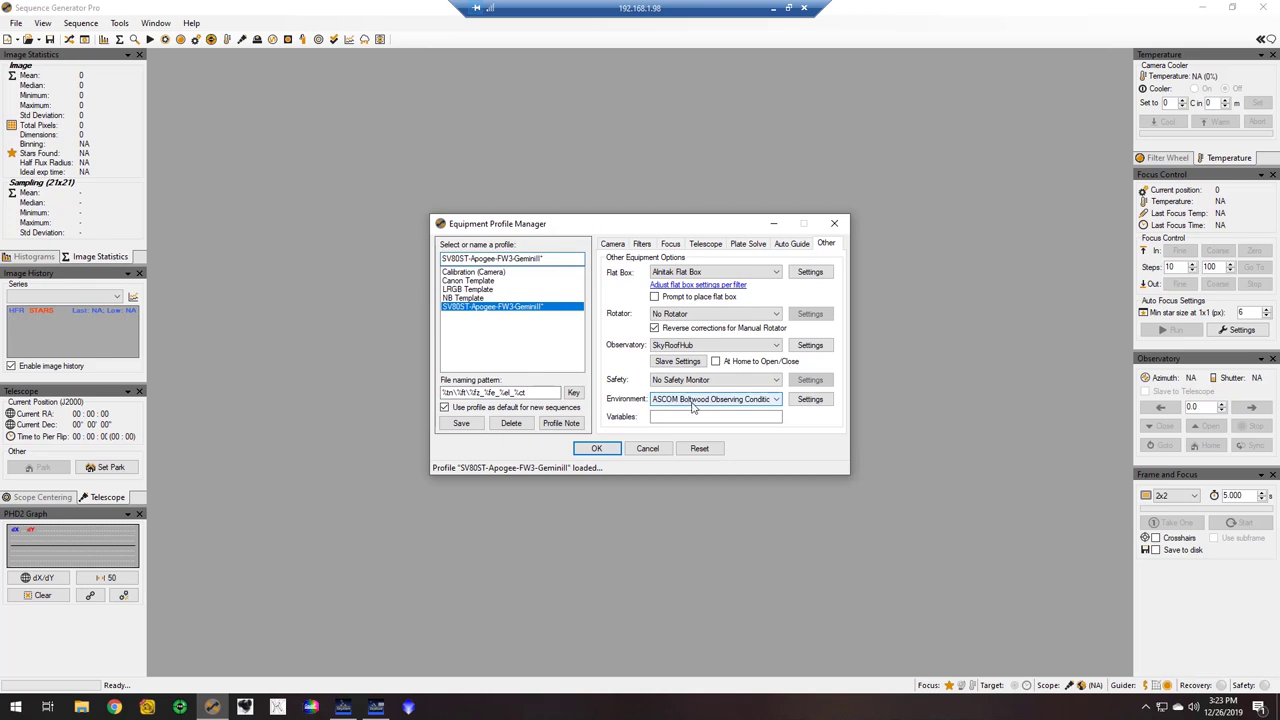
# Close the profile manager saving the changed profile, then choose File > New Sequence with Profile
pyautogui.click(606, 449)
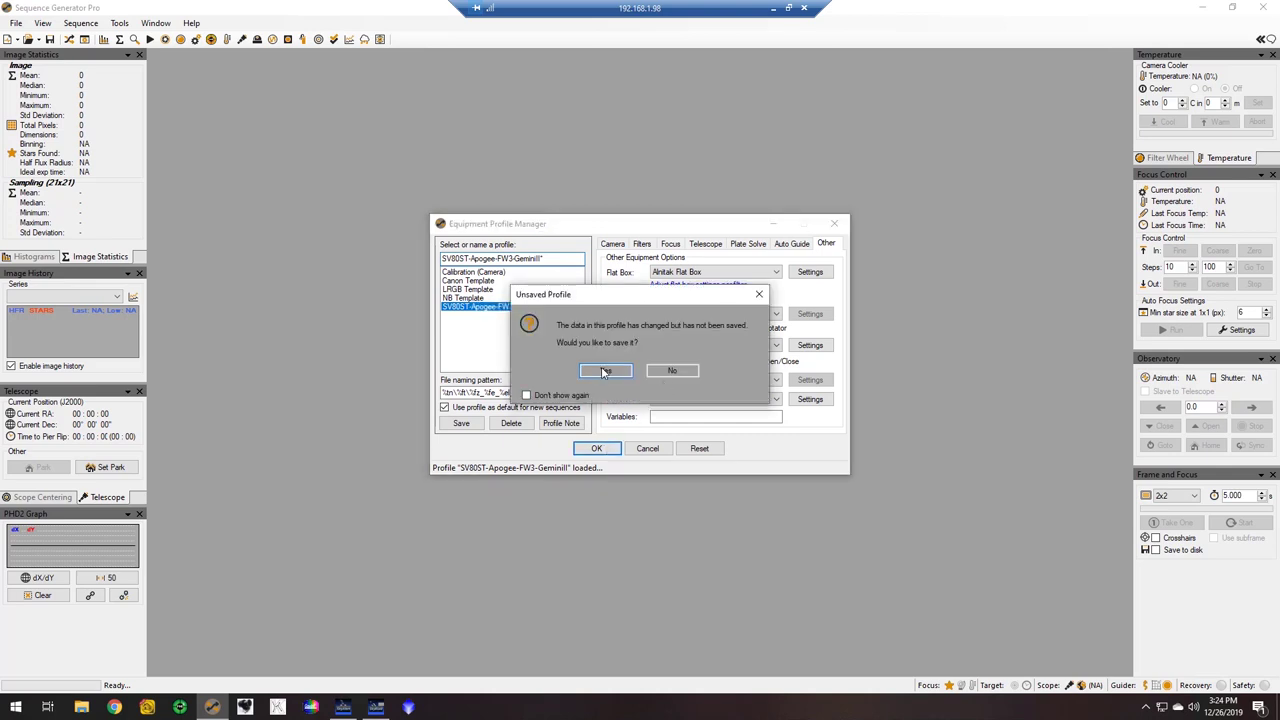
pyautogui.click(605, 371)
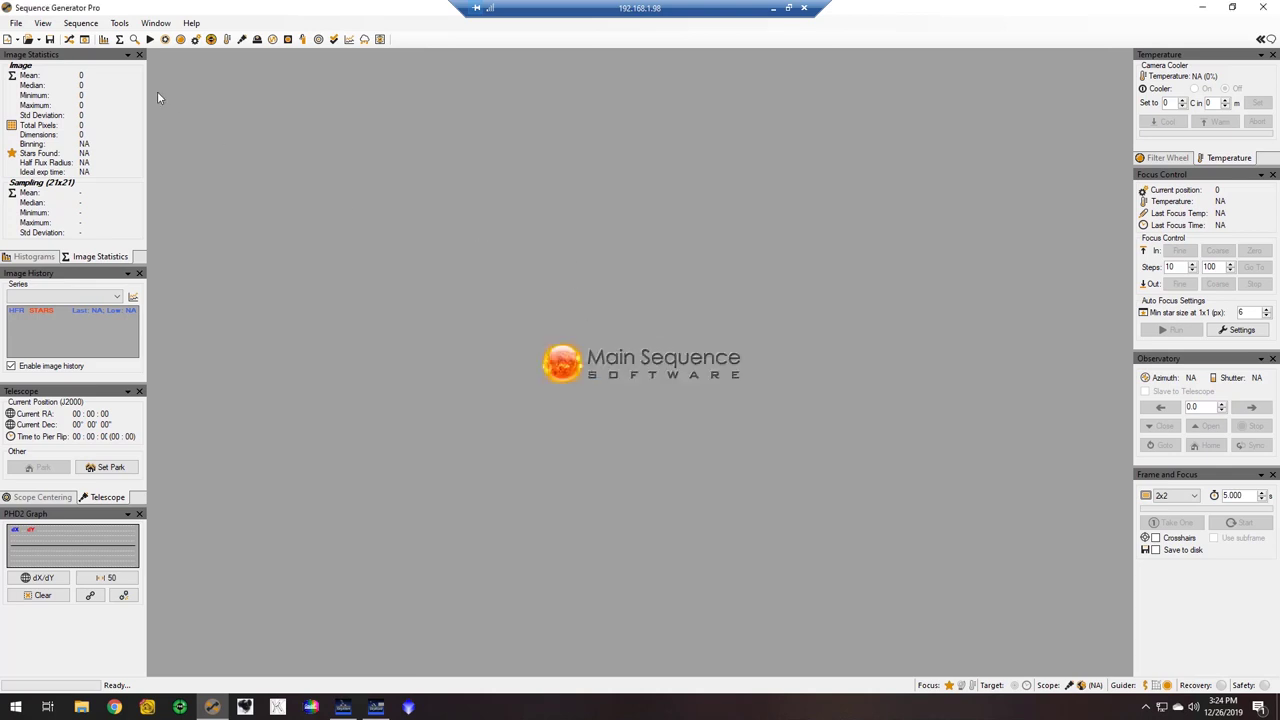
pyautogui.click(16, 23)
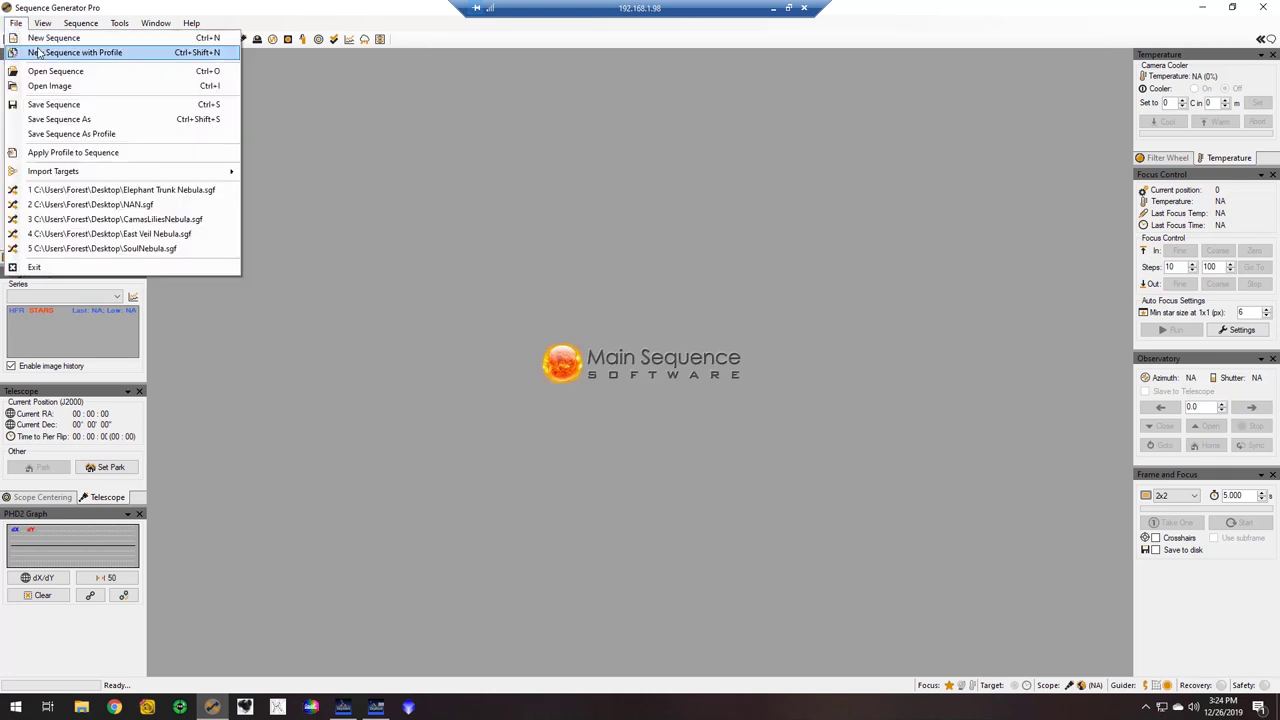
pyautogui.click(38, 53)
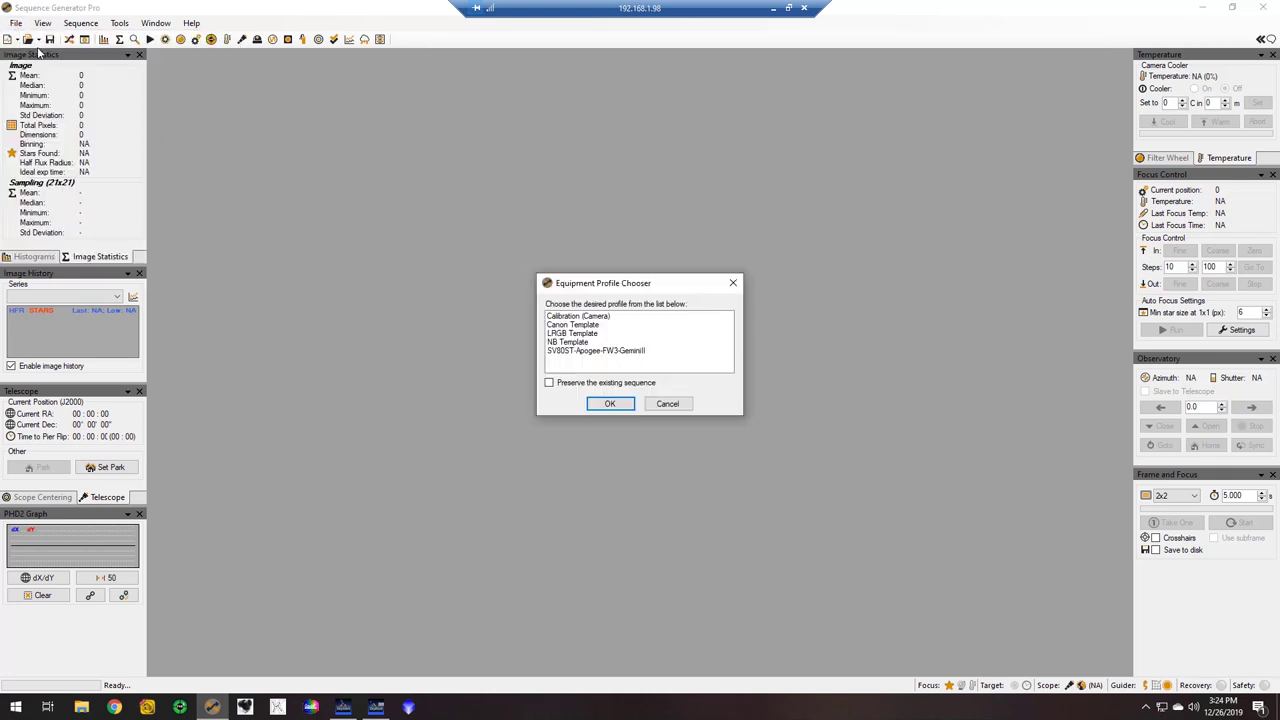
# Create a sequence from the SV80ST-Apogee-FW3-GeminiII profile and open Target 1's settings
pyautogui.click(570, 352)
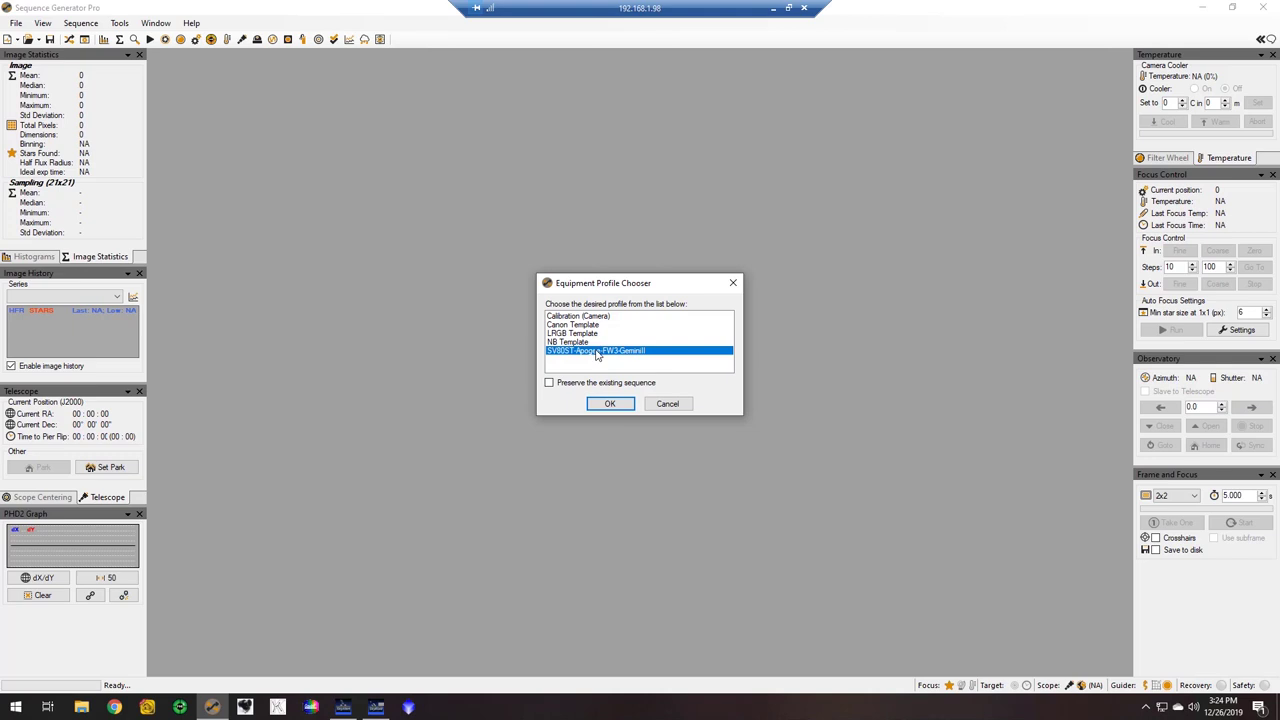
pyautogui.click(608, 405)
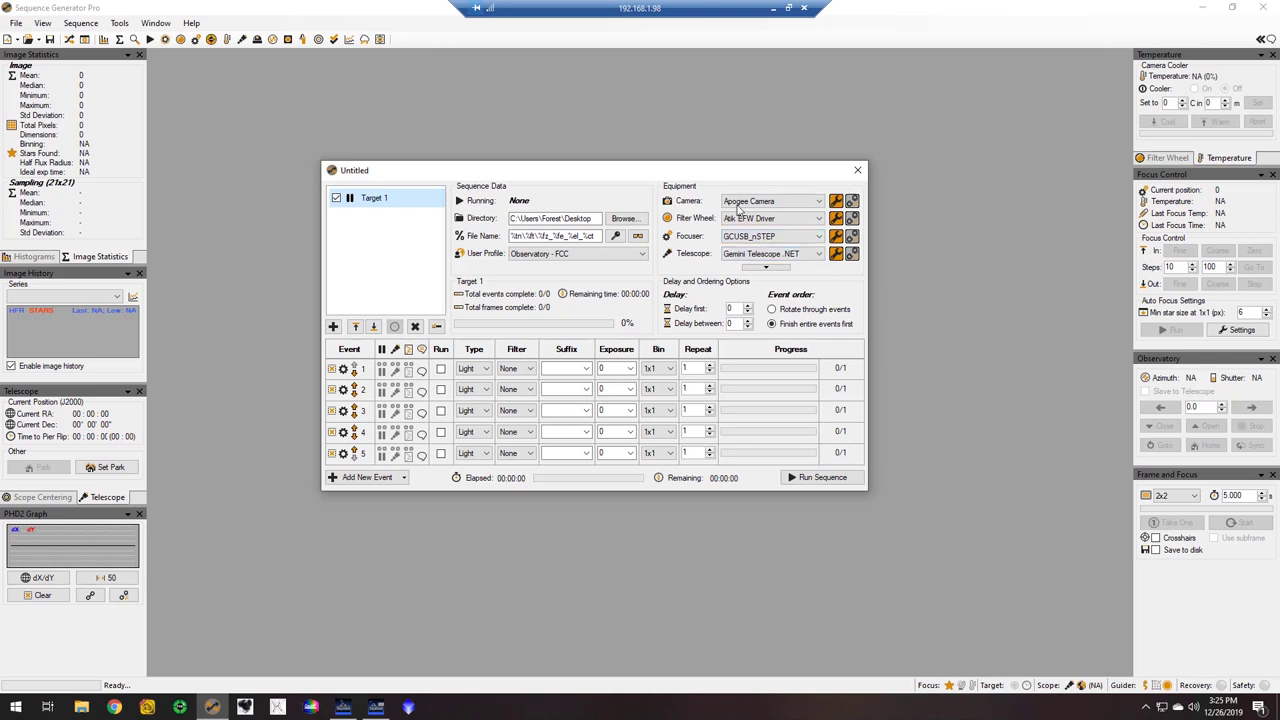
pyautogui.moveTo(367, 205)
pyautogui.click(435, 200)
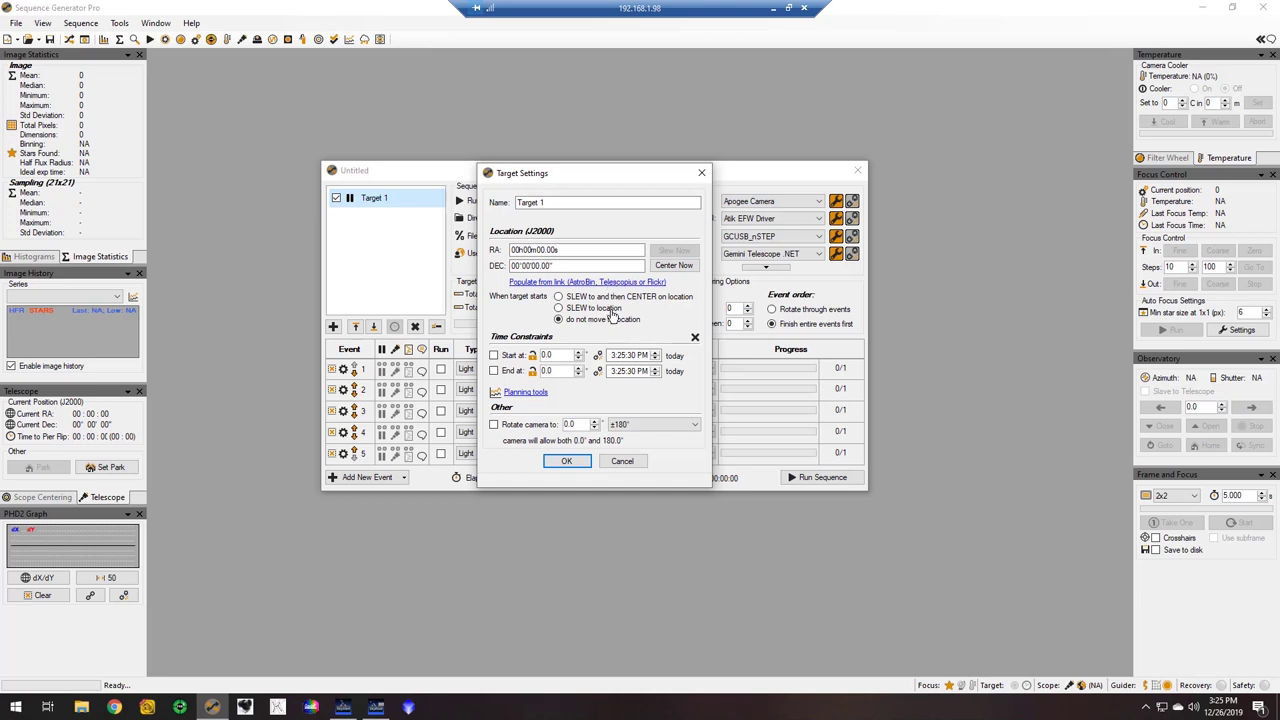
# Cancel Target 1's settings and launch Tools > Framing & Mosaic Wizard, moving it up and right
pyautogui.click(628, 463)
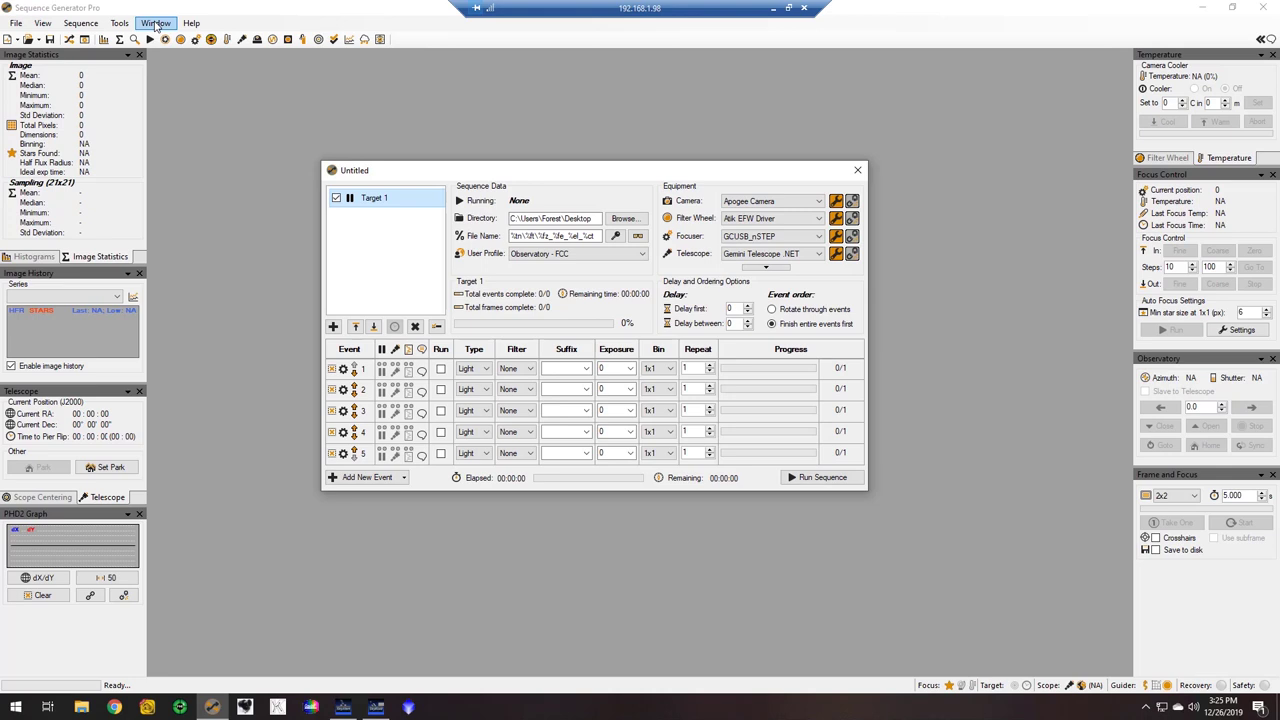
pyautogui.click(120, 24)
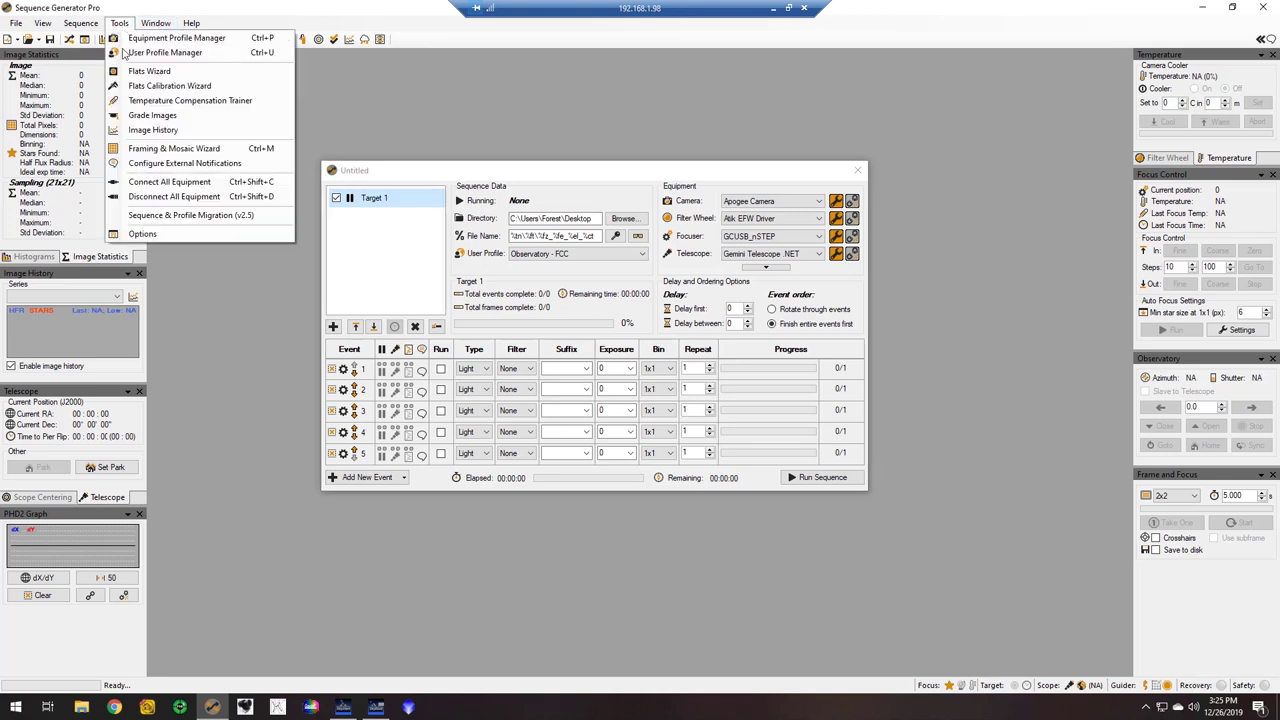
pyautogui.click(140, 150)
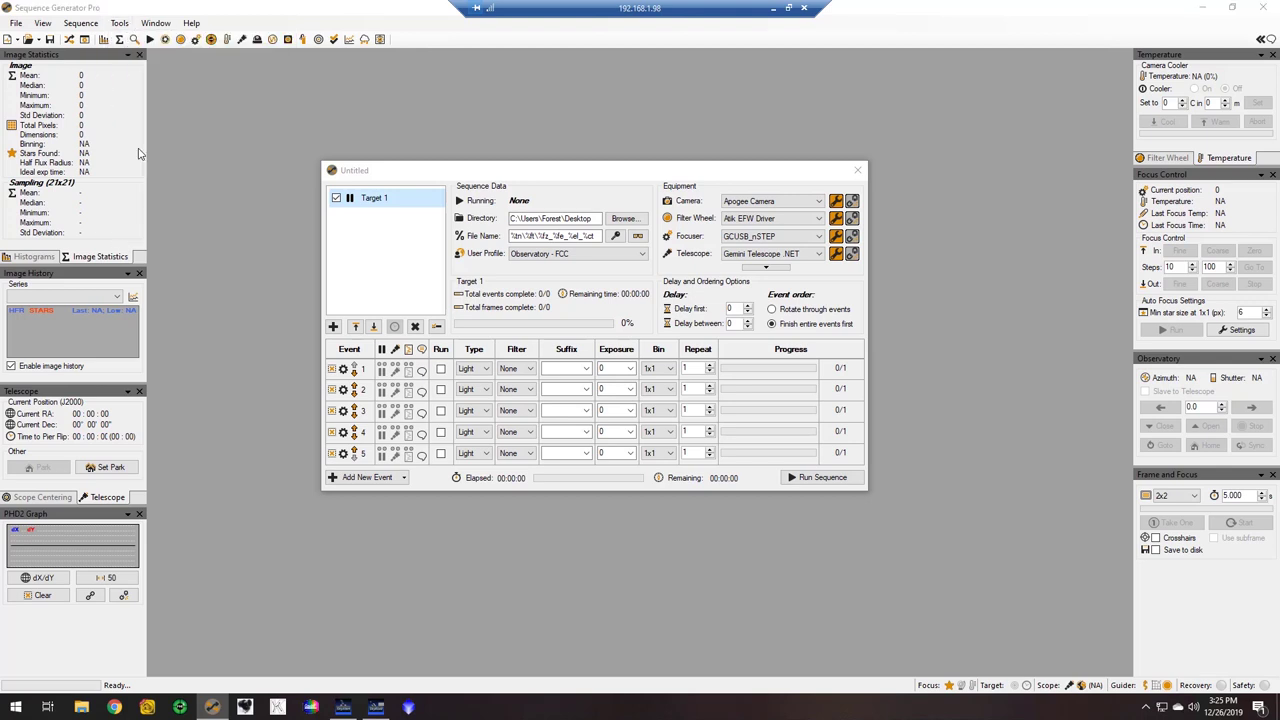
pyautogui.moveTo(176, 134); pyautogui.dragTo(276, 105)
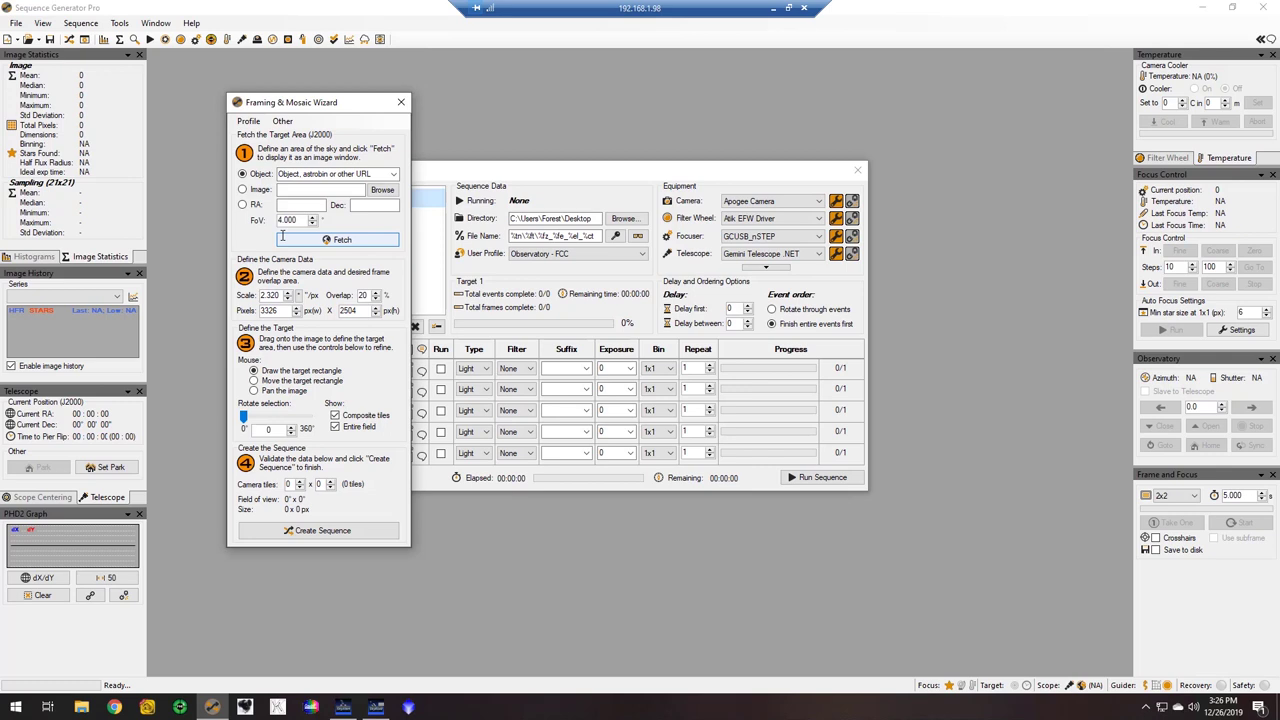
# Switch the wizard's target source to an Image file
pyautogui.click(256, 190)
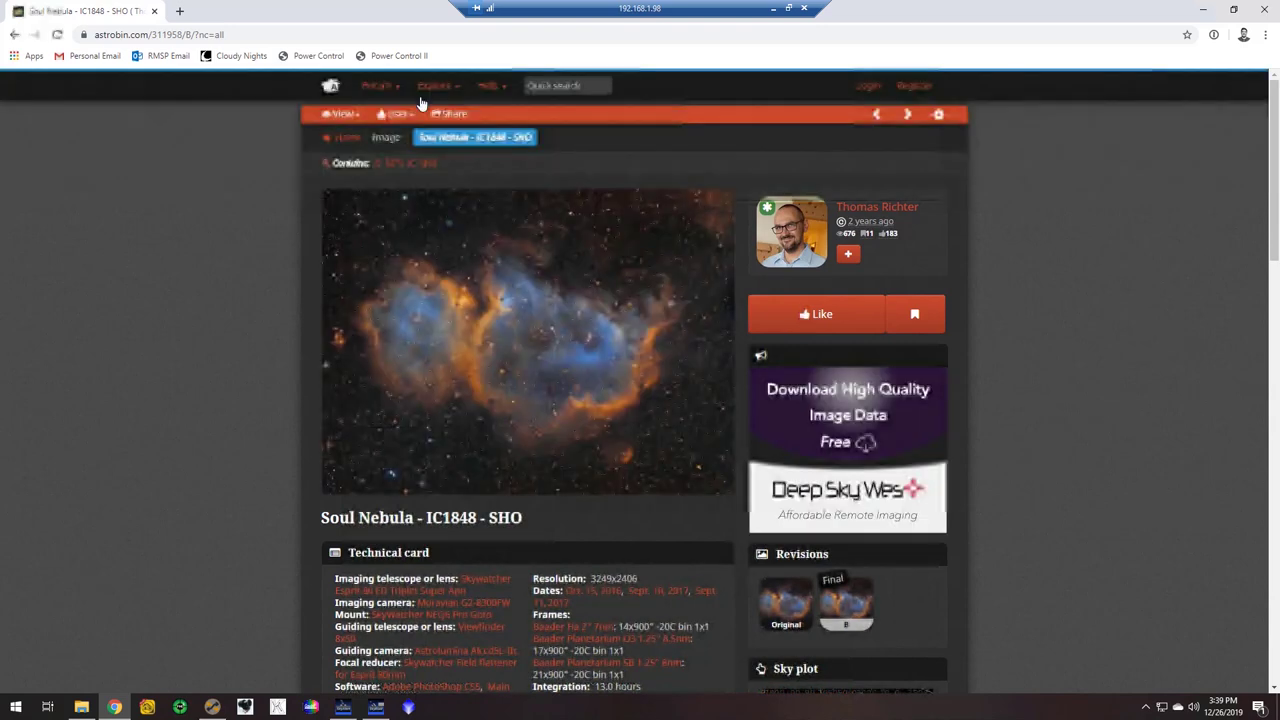
# Copy the AstroBin Soul Nebula - IC1848 - SHO page address and minimize Chrome
pyautogui.click(203, 38)
pyautogui.hotkey('ctrl', 'c')
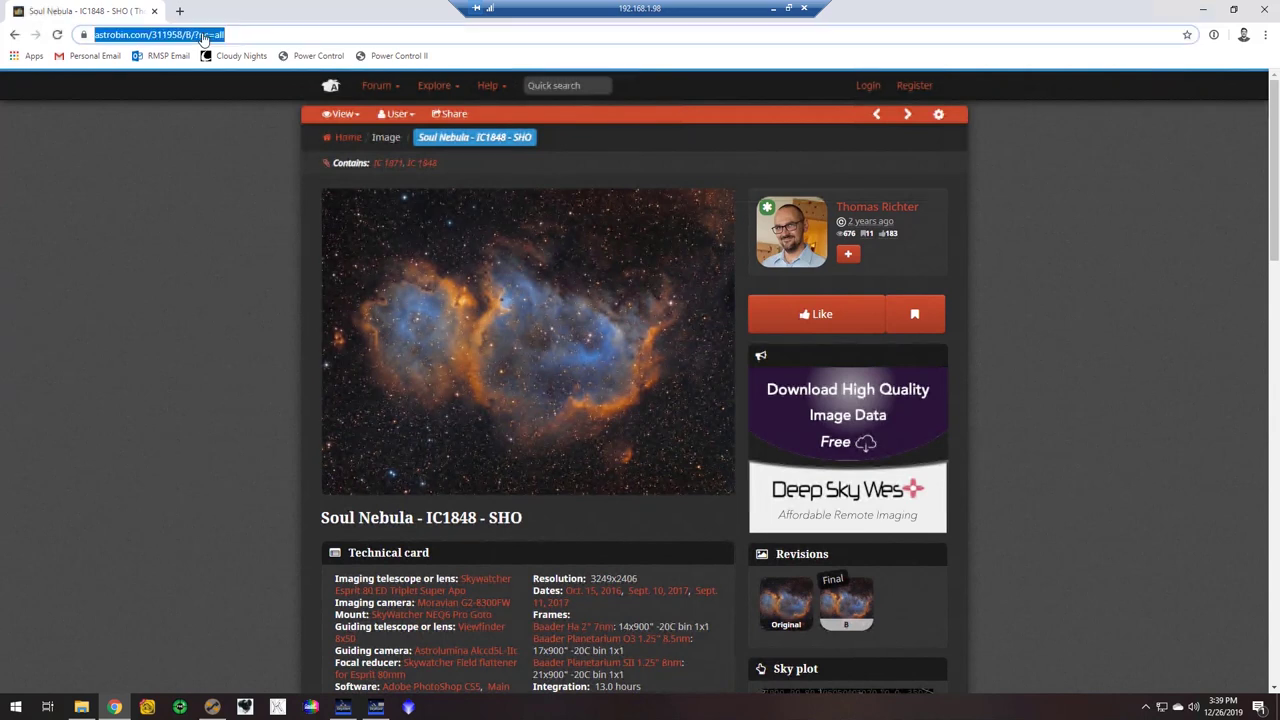
pyautogui.click(1203, 11)
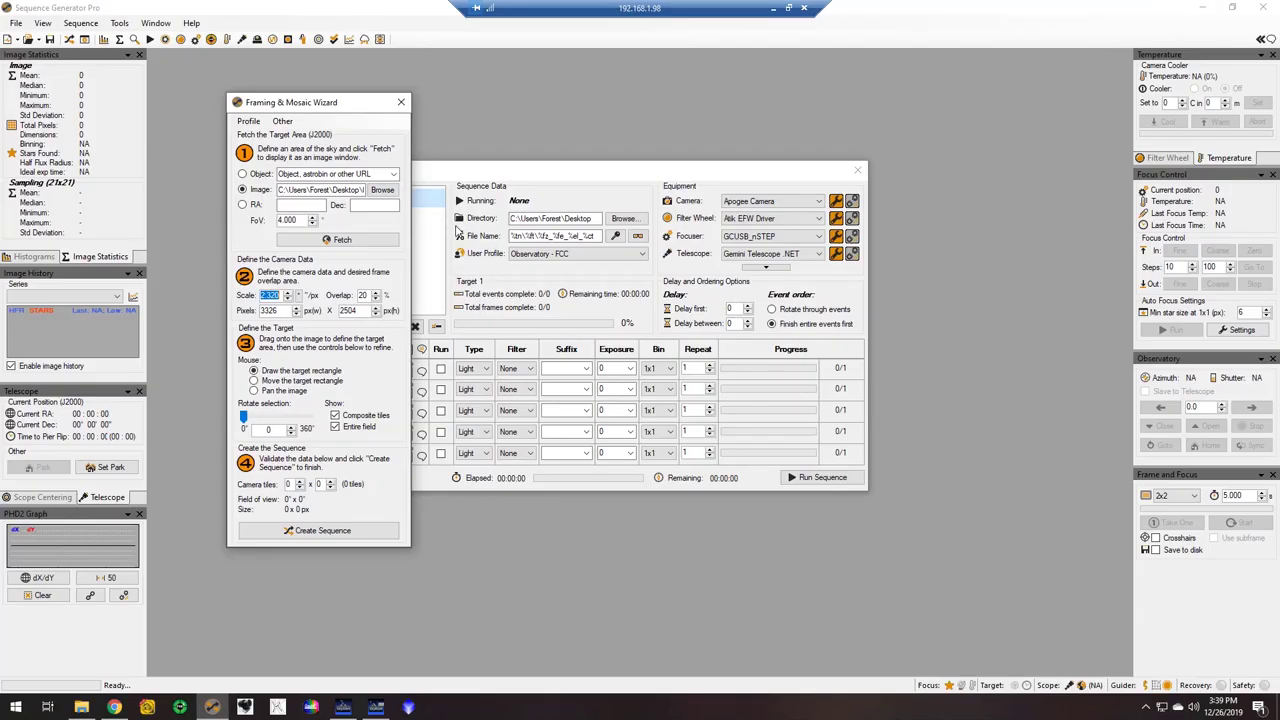
# Paste the AstroBin URL as the Object target and fetch it, placing RA 02h54m06.48s, Dec 60°24'07.20"
pyautogui.click(243, 174)
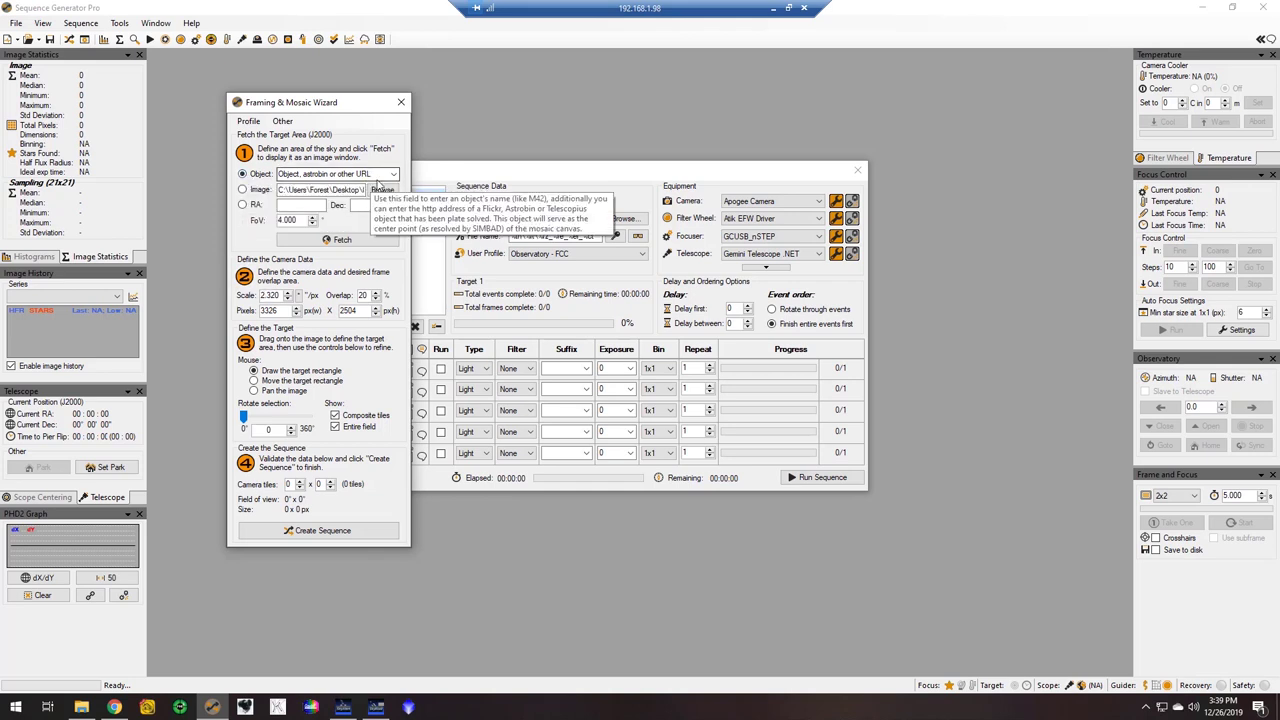
pyautogui.click(392, 175)
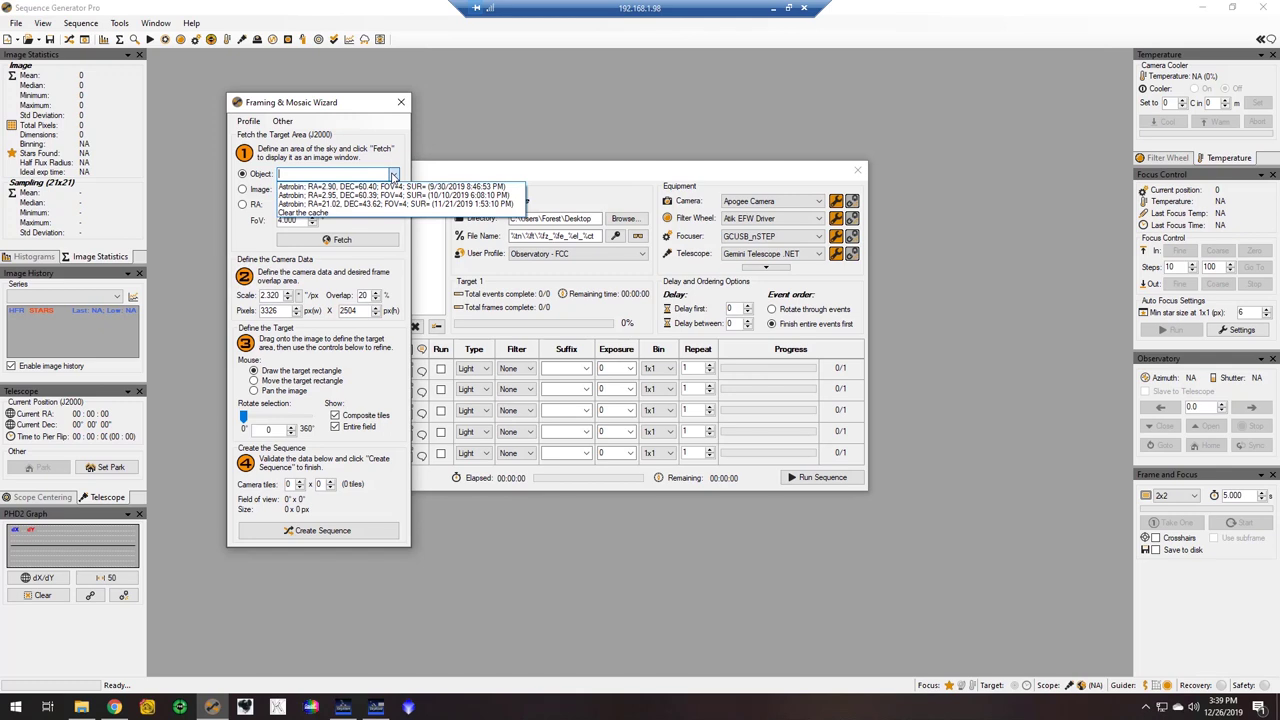
pyautogui.click(336, 173)
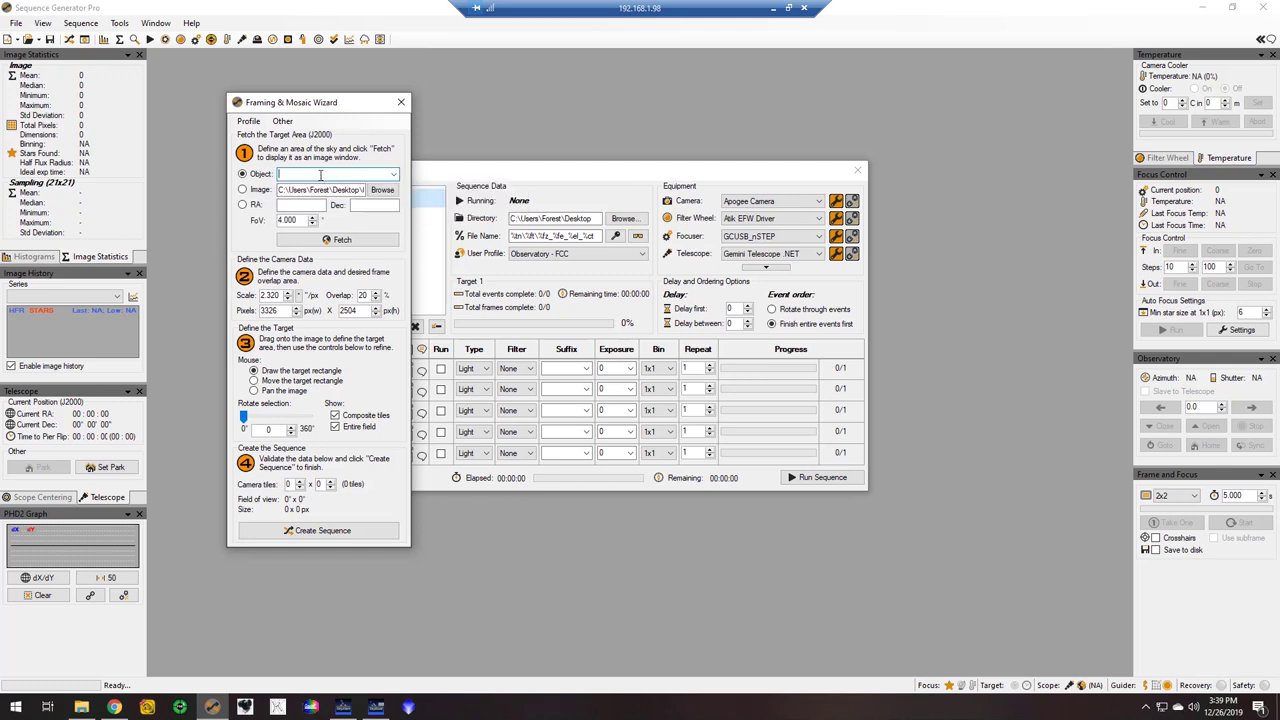
pyautogui.hotkey('ctrl', 'v')
pyautogui.click(321, 242)
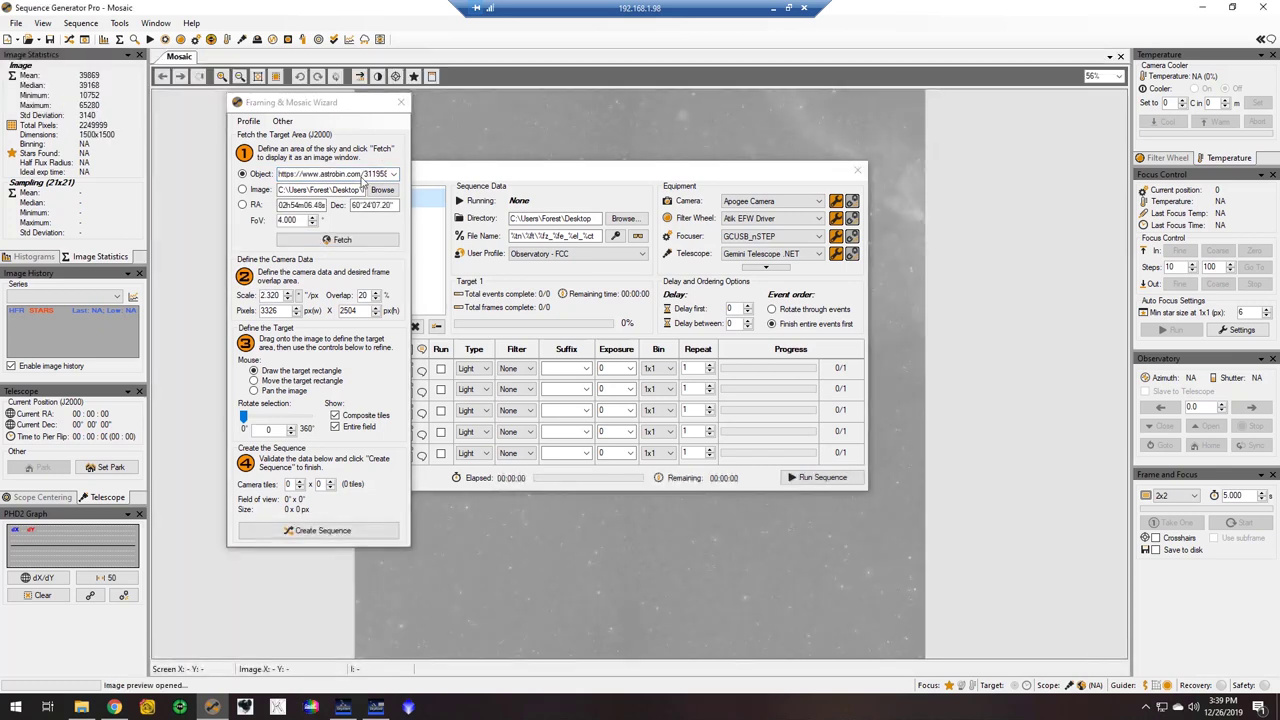
pyautogui.click(602, 214)
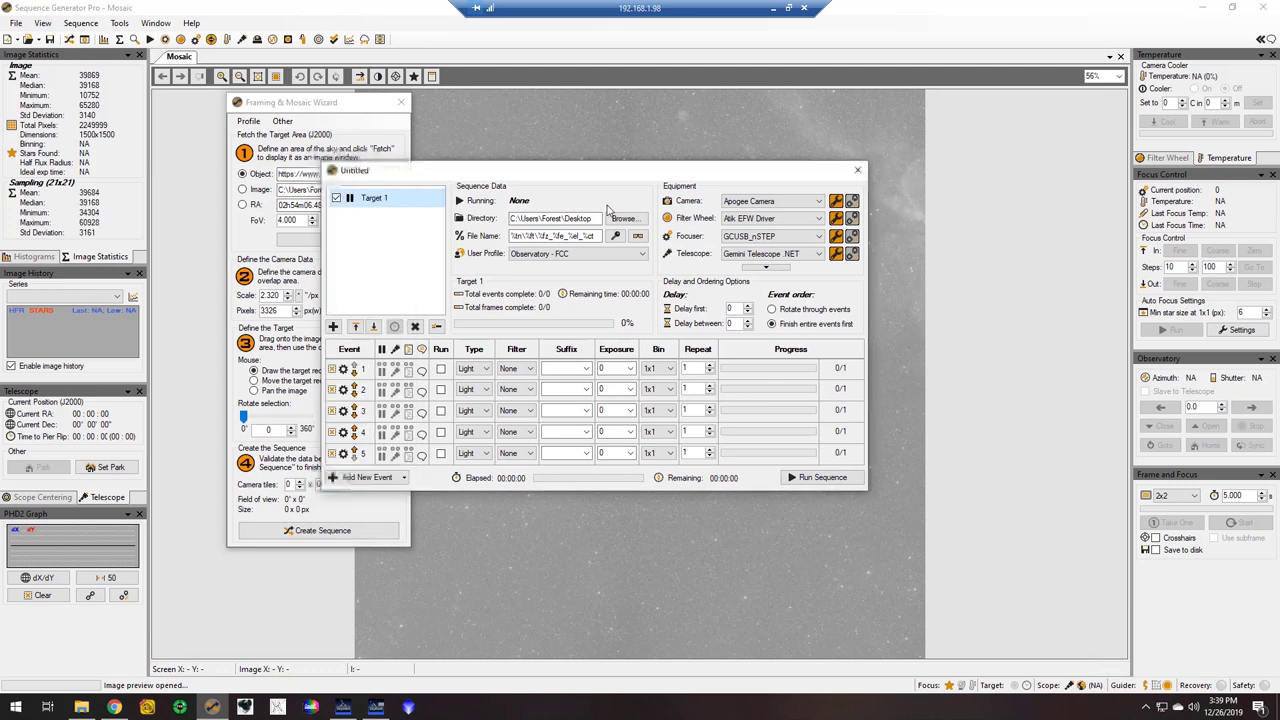
pyautogui.click(317, 118)
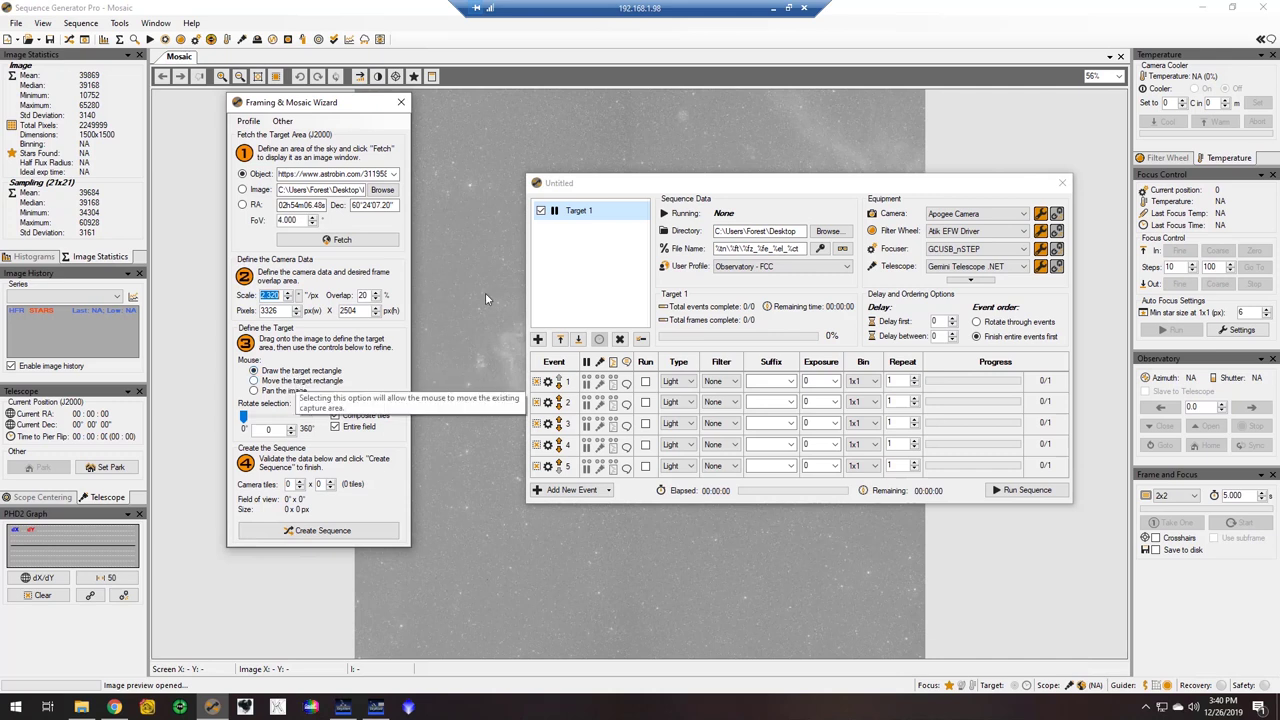
# Move the sequence window off the image and outline the nebula as a 2 x 2 mosaic
pyautogui.click(814, 234)
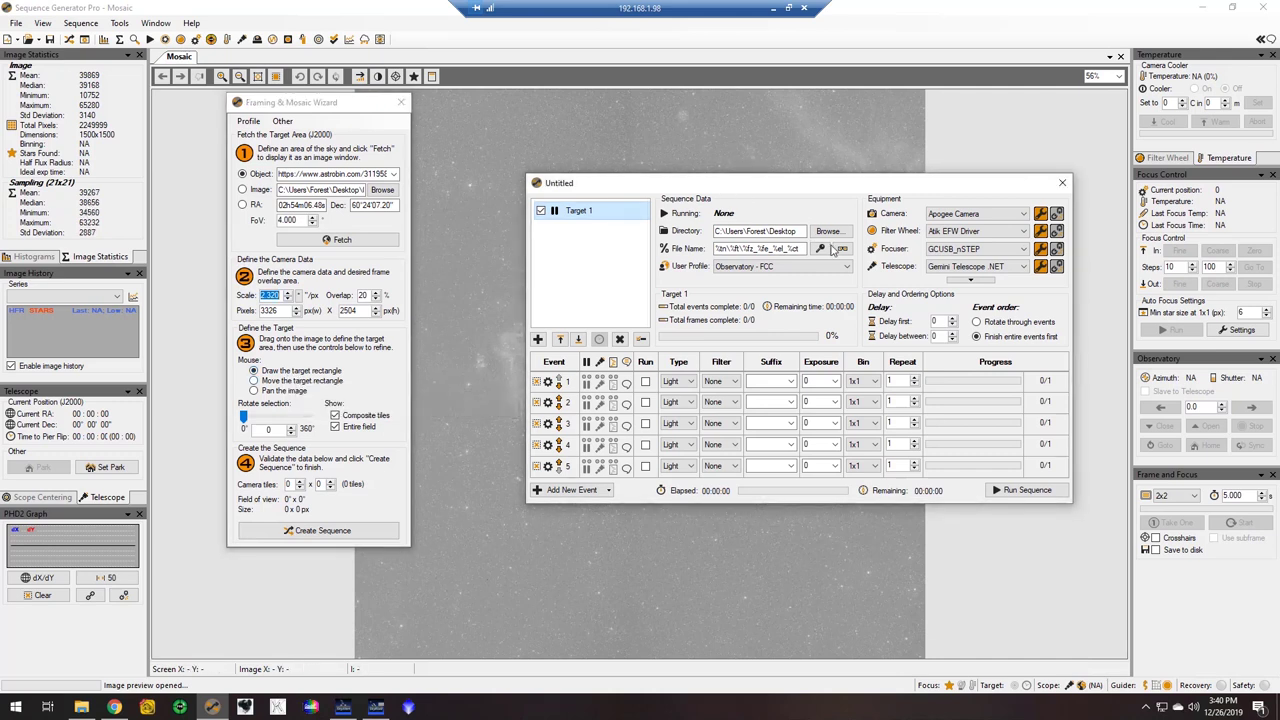
pyautogui.moveTo(830, 183); pyautogui.dragTo(1017, 401)
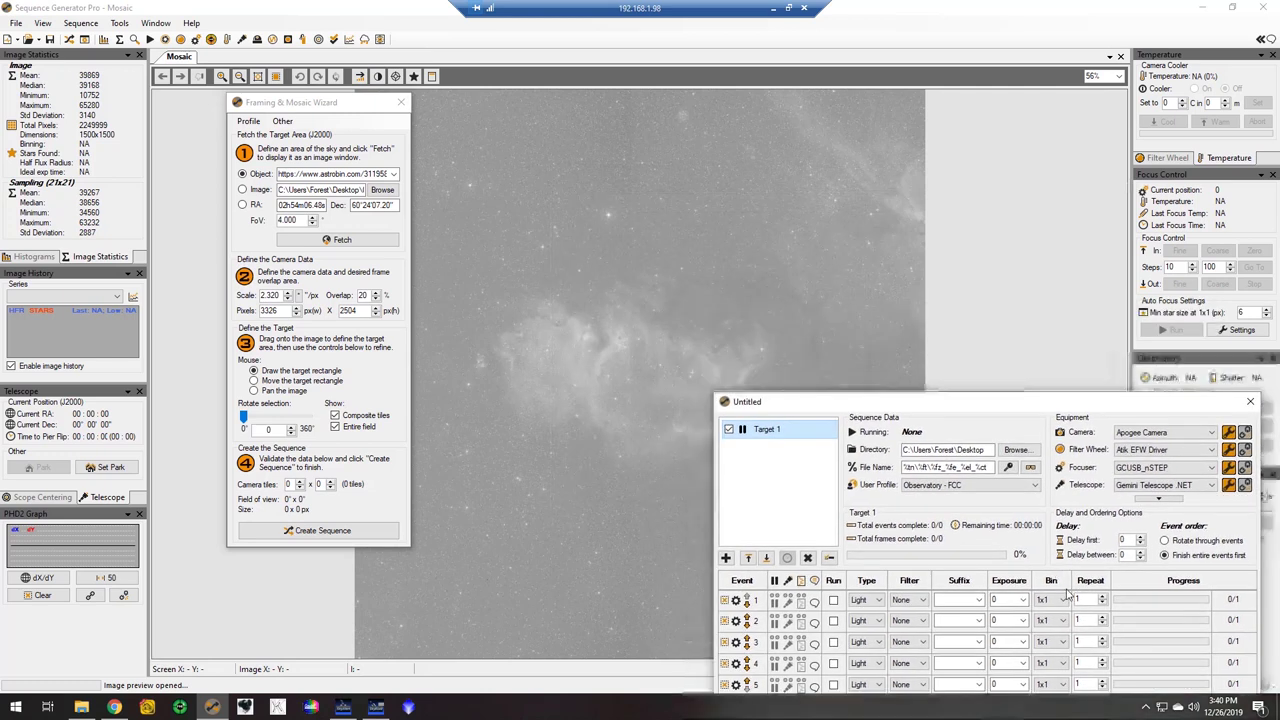
pyautogui.moveTo(909, 403); pyautogui.dragTo(1078, 641)
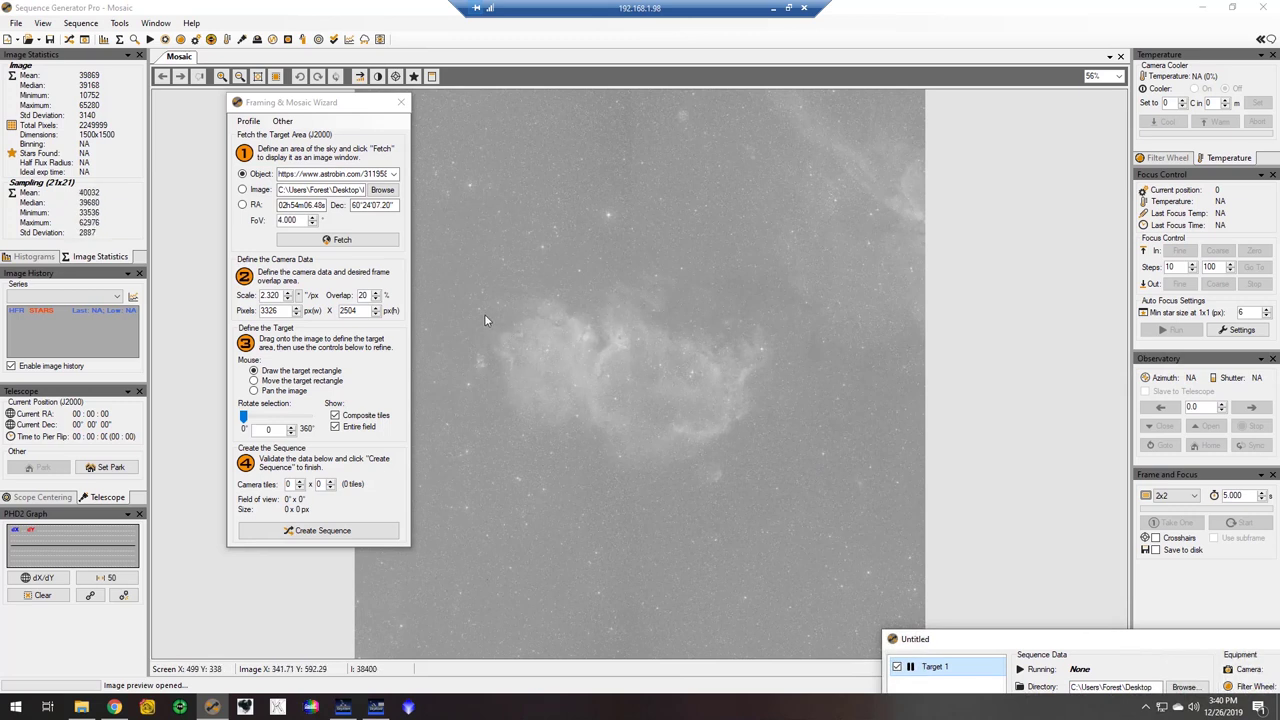
pyautogui.moveTo(430, 278)
pyautogui.mouseDown()
pyautogui.moveTo(586, 337)
pyautogui.moveTo(703, 450)
pyautogui.moveTo(849, 509)
pyautogui.mouseUp()
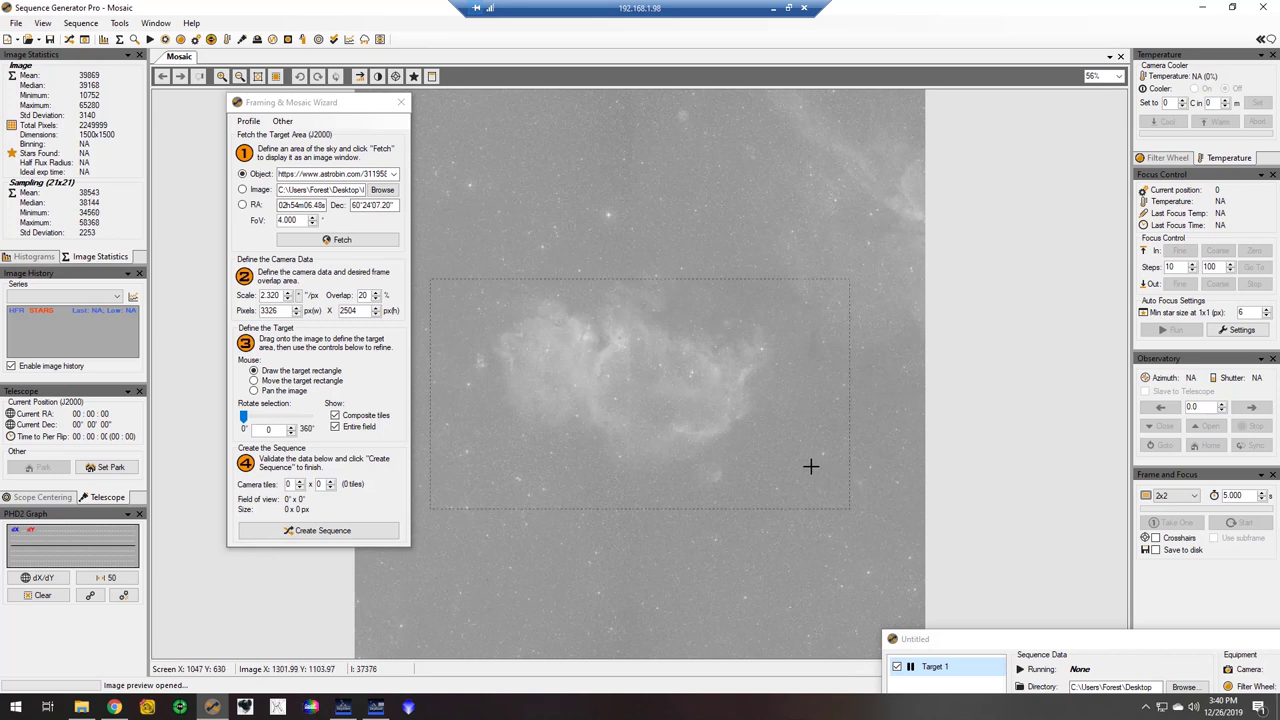
pyautogui.moveTo(810, 466); pyautogui.dragTo(811, 464)
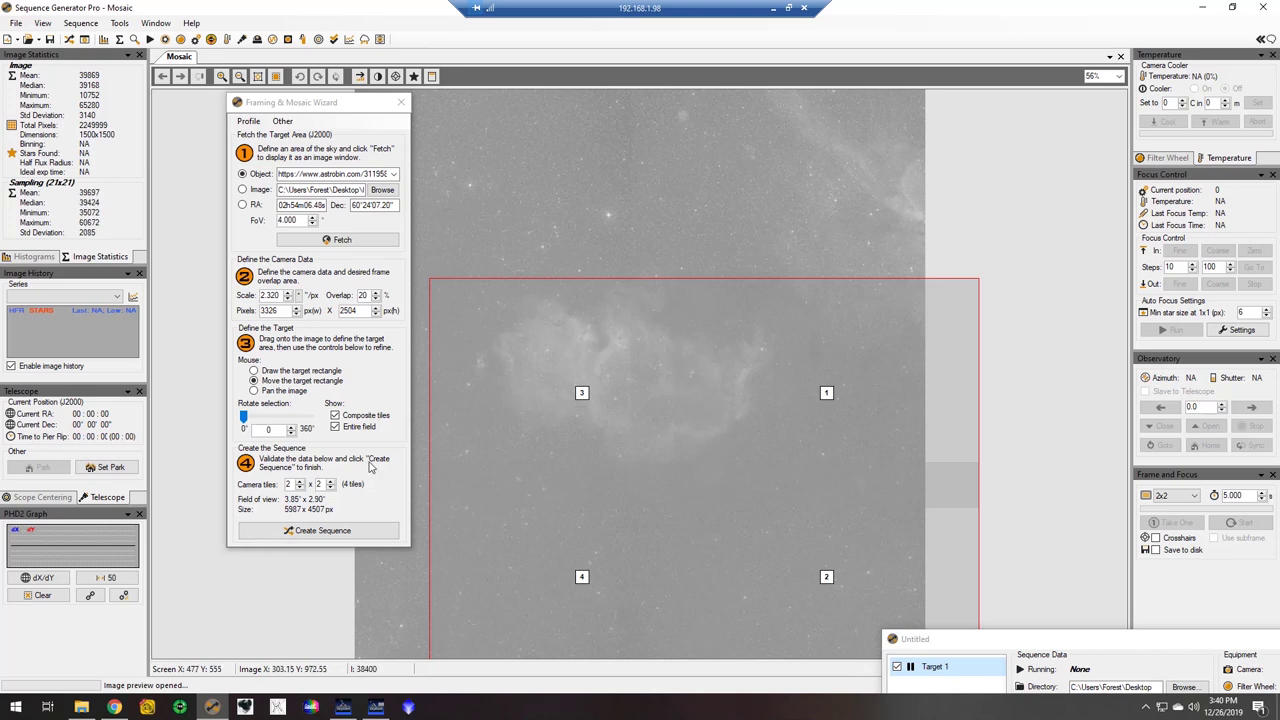
# Rotate the mosaic framing selection by 90°
pyautogui.click(268, 429)
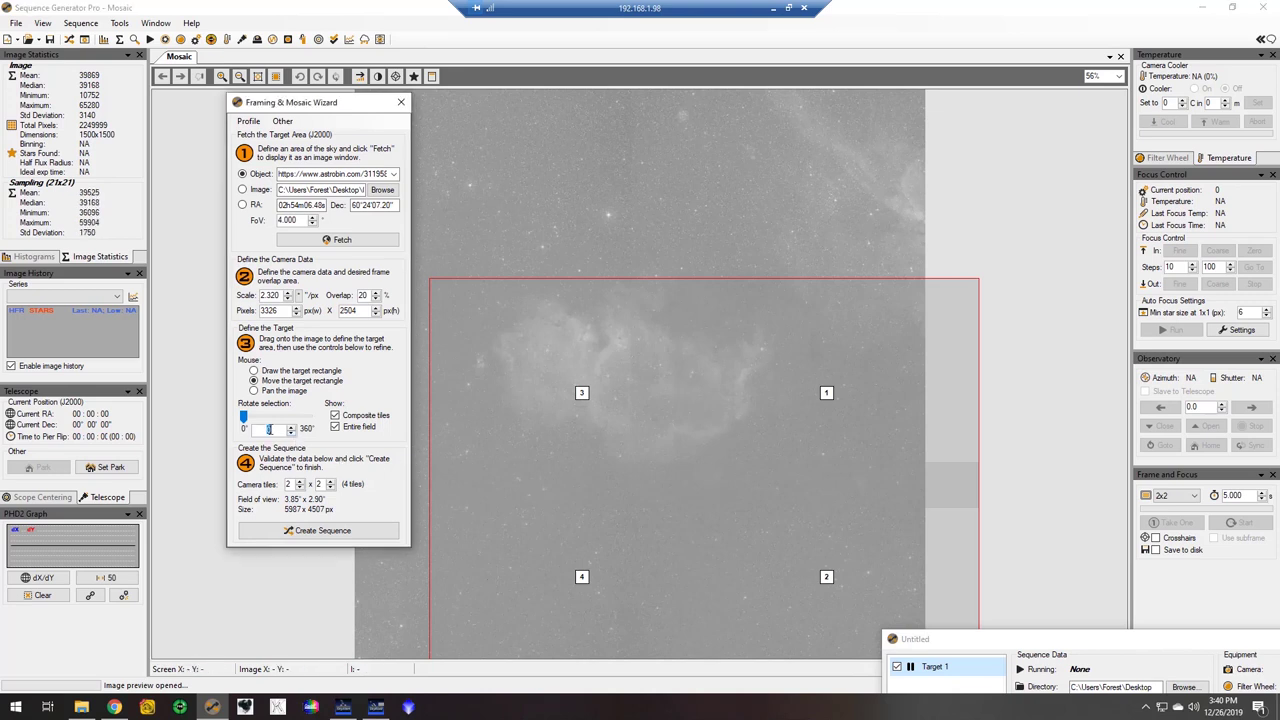
pyautogui.write('90')
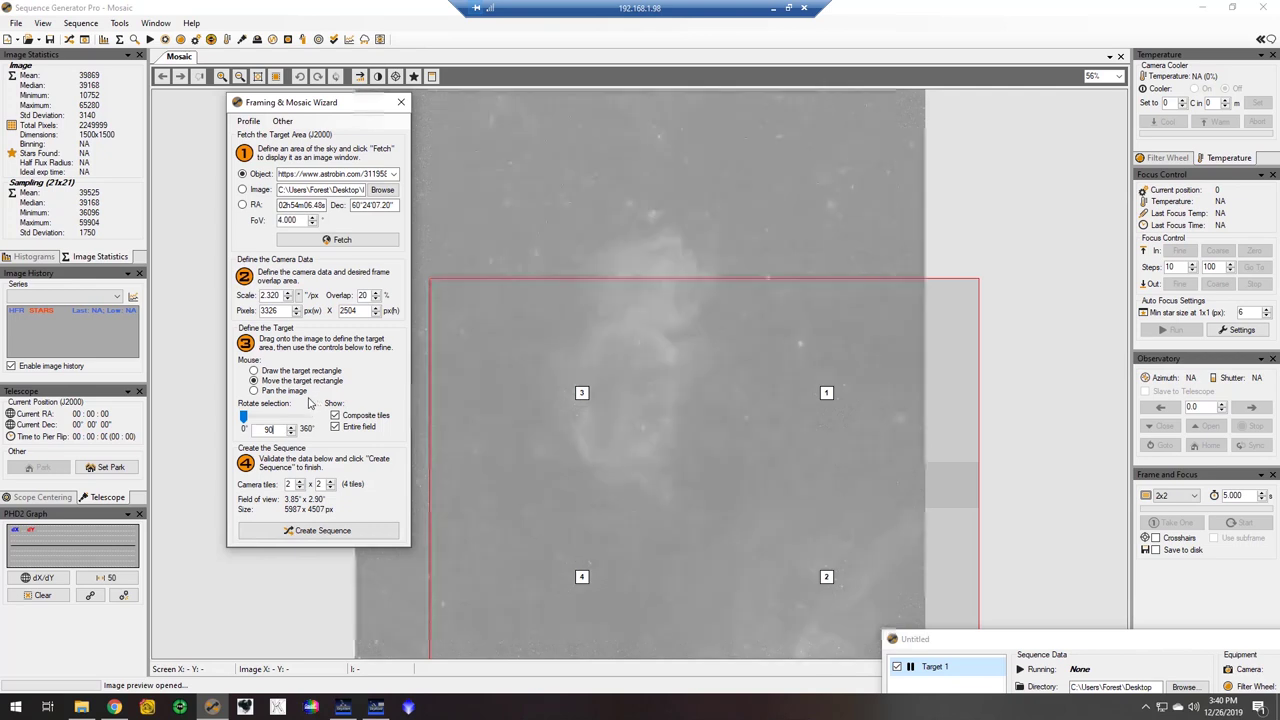
pyautogui.press('Return')
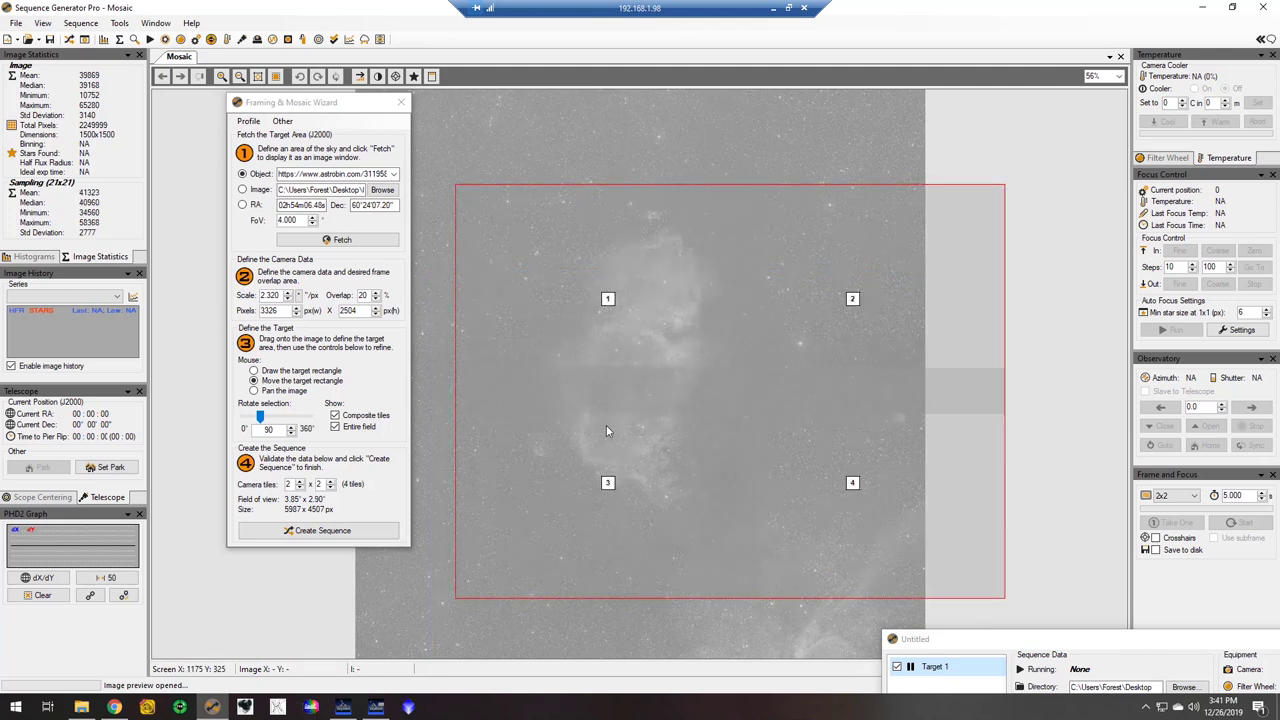
# Set camera tiles to 1 x 2 and shift the frame slightly right over the nebula
pyautogui.click(330, 488)
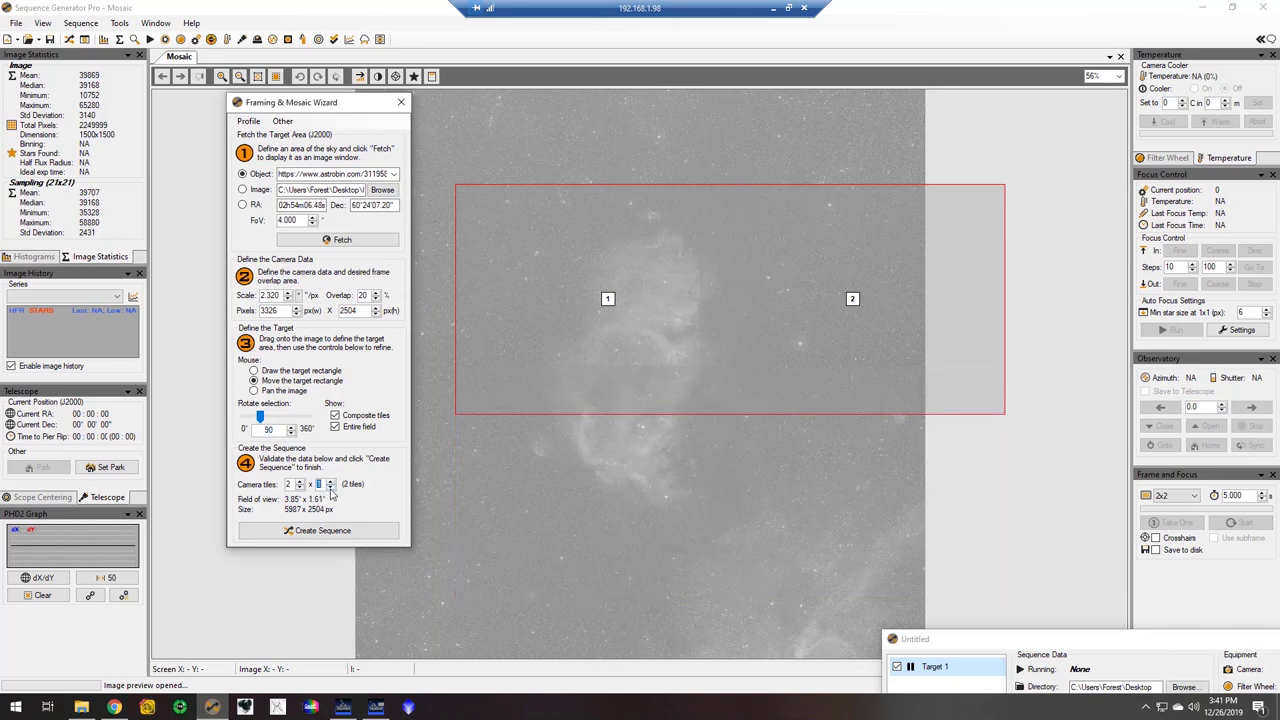
pyautogui.click(331, 482)
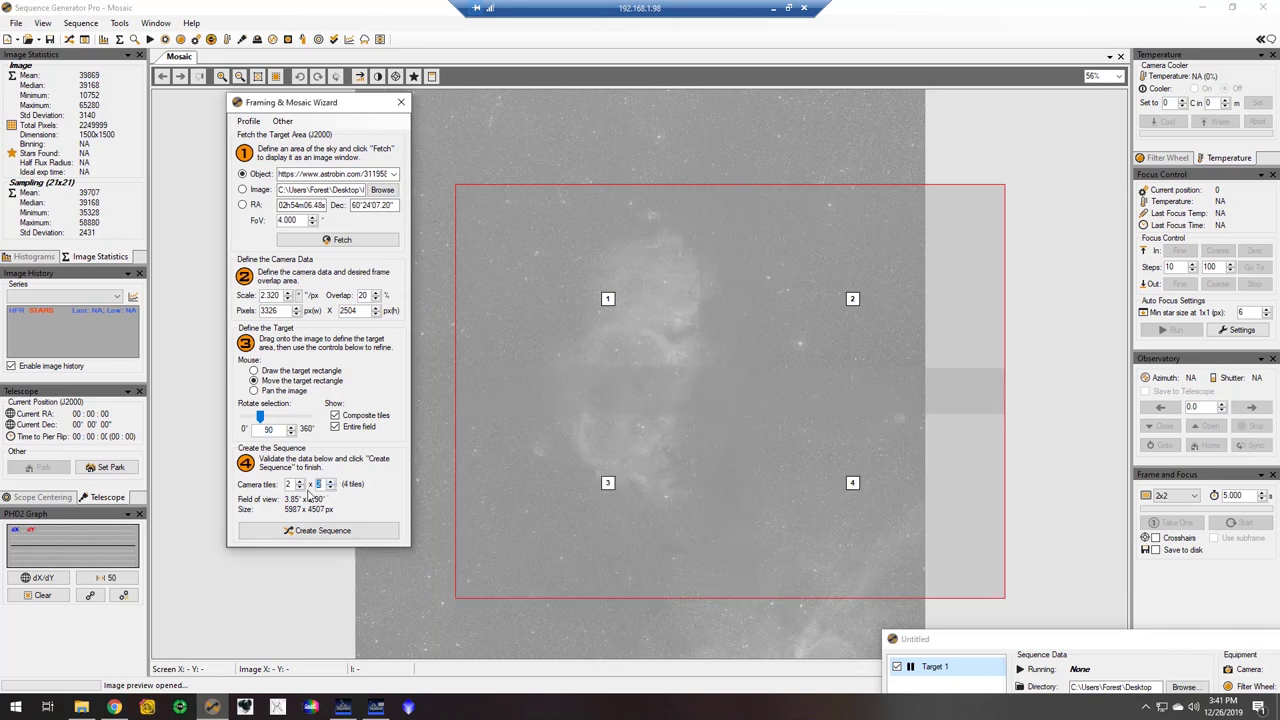
pyautogui.click(300, 488)
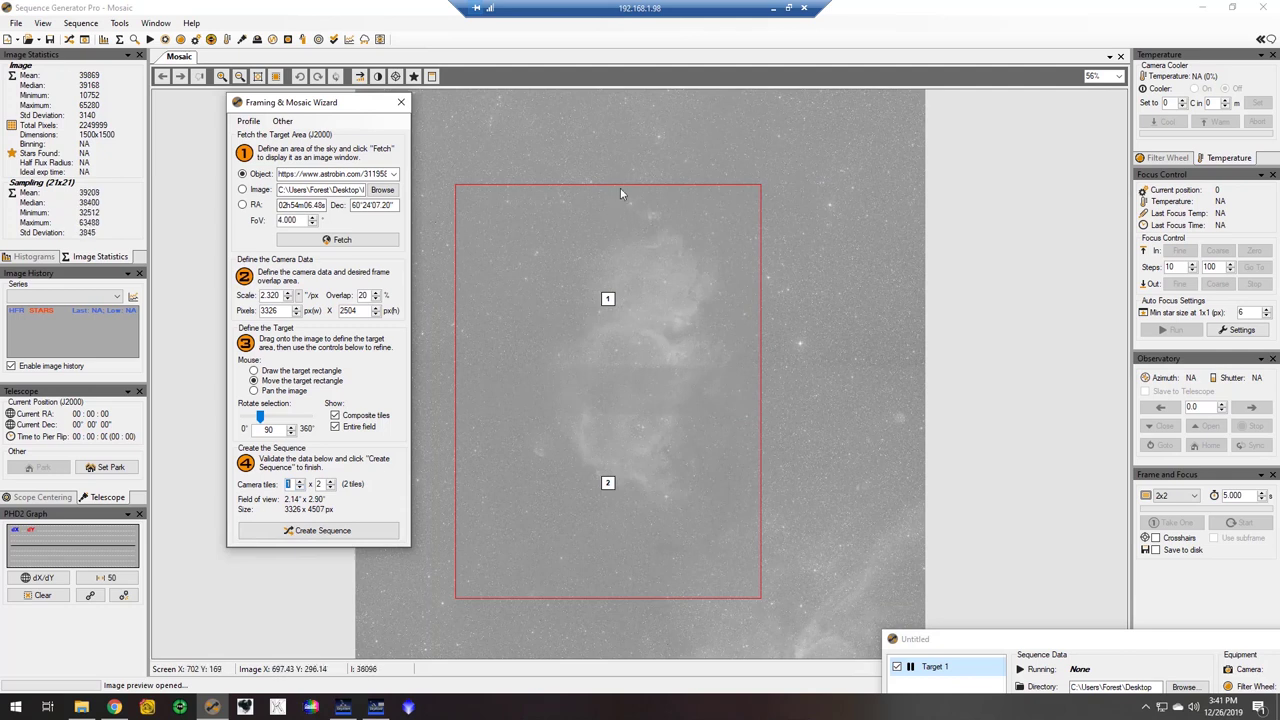
pyautogui.moveTo(620, 180); pyautogui.dragTo(655, 160)
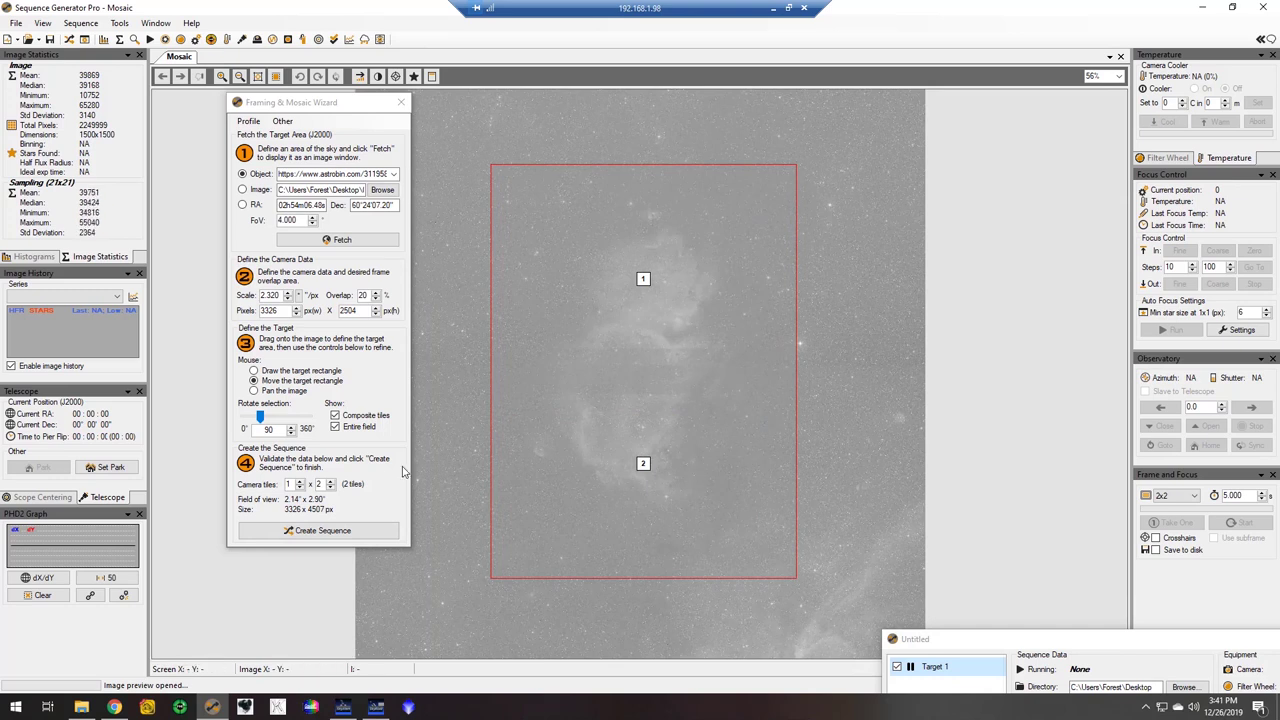
# Start a mosaic sequence named SoulMosaic that replaces the existing targets
pyautogui.click(298, 533)
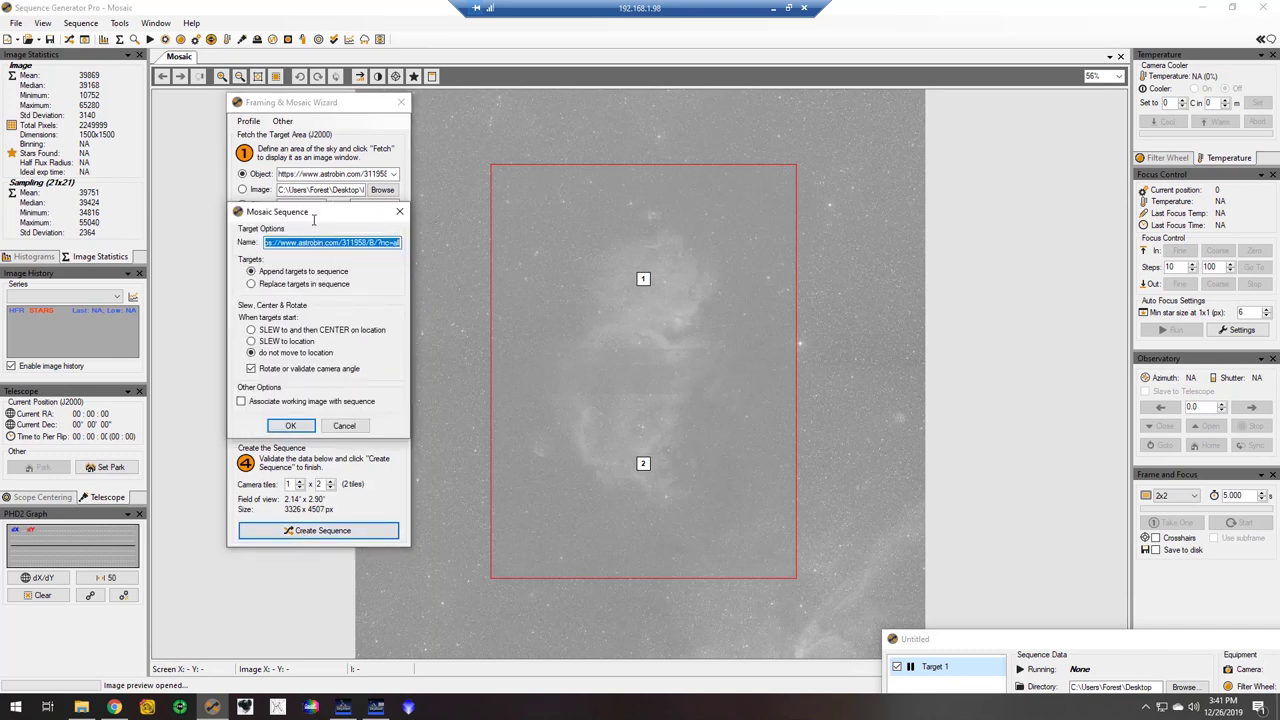
pyautogui.moveTo(305, 217); pyautogui.dragTo(378, 201)
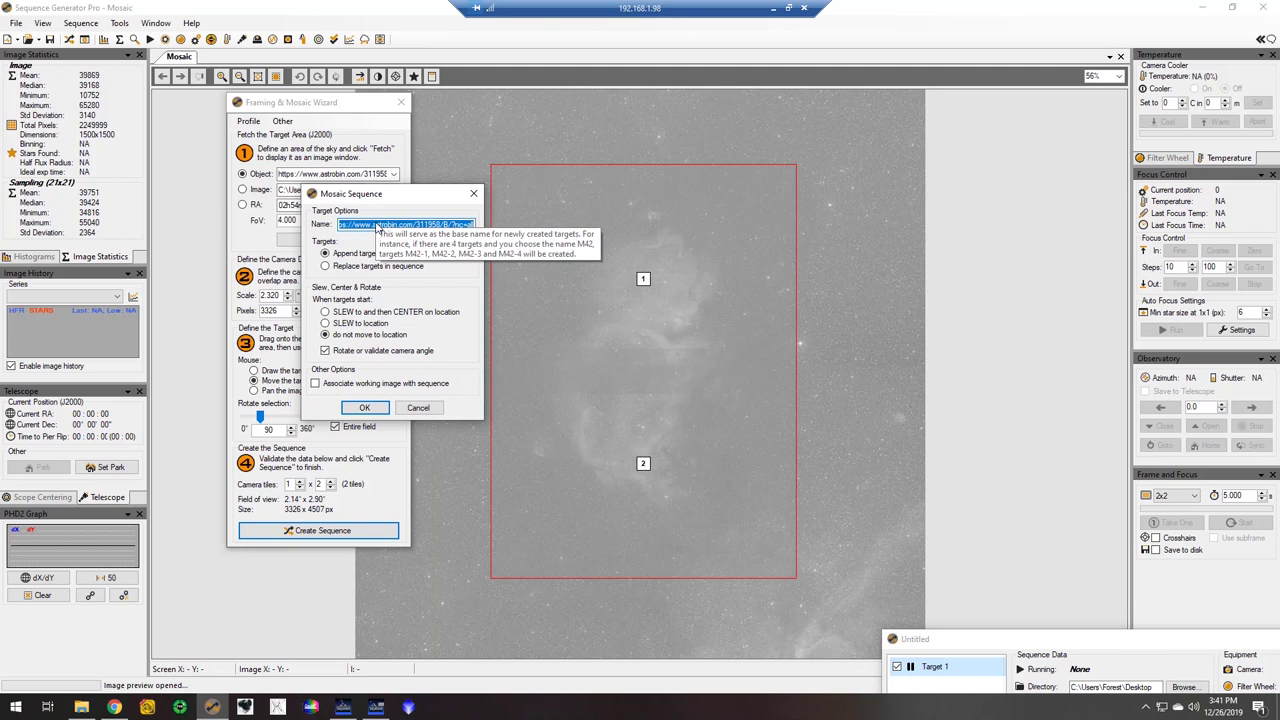
pyautogui.write('Sou')
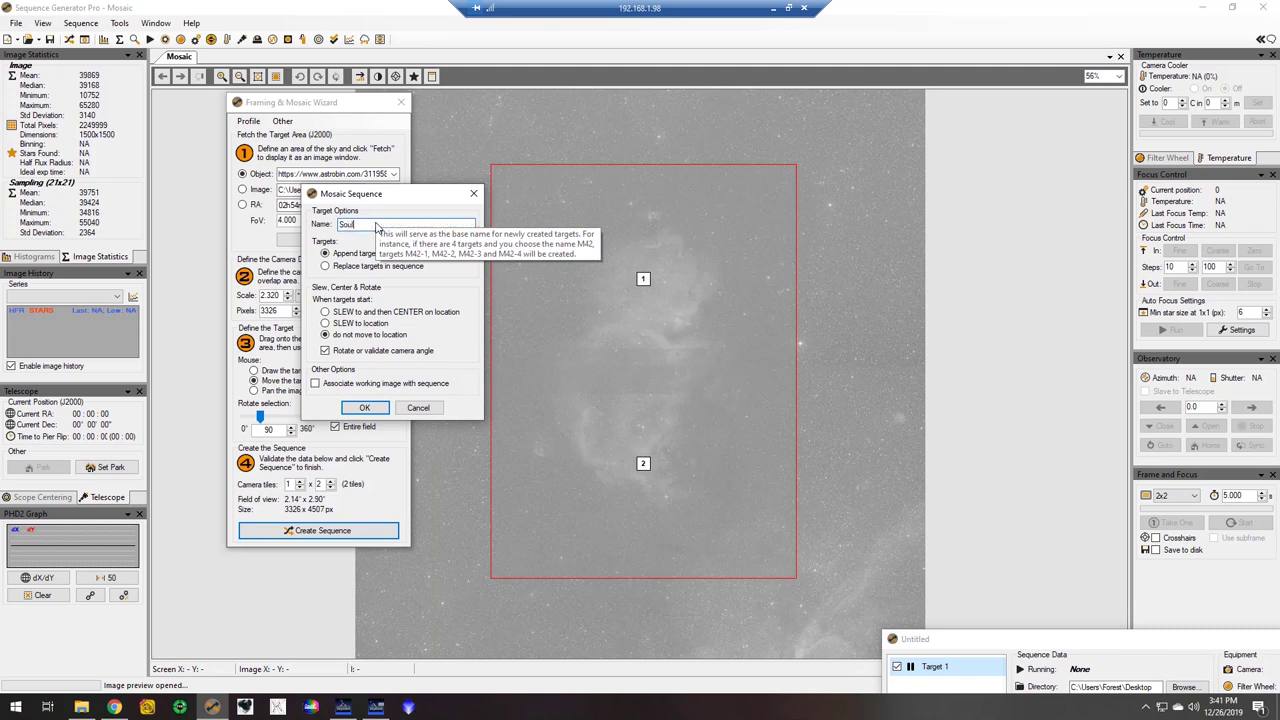
pyautogui.write('lMosaic')
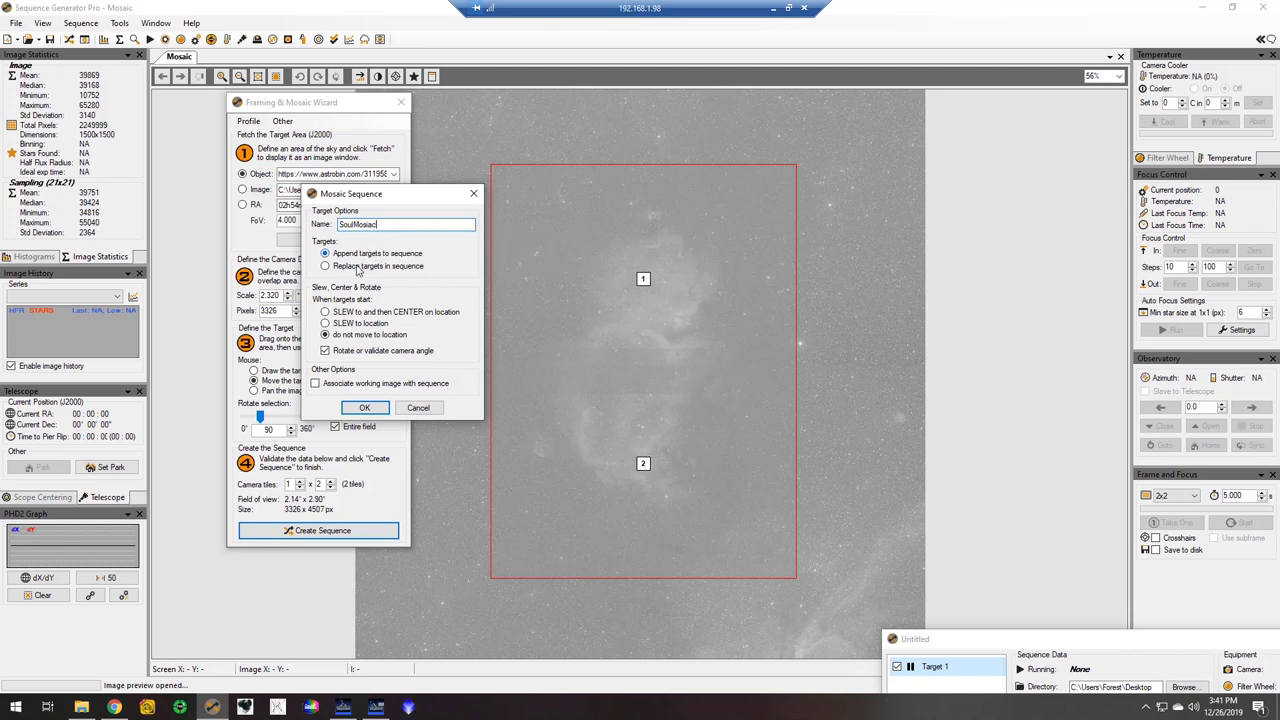
pyautogui.click(357, 268)
# Have targets slew then center, skip rotation validation, and confirm past the rotation warning
pyautogui.click(344, 313)
pyautogui.click(358, 337)
pyautogui.click(402, 314)
pyautogui.click(384, 351)
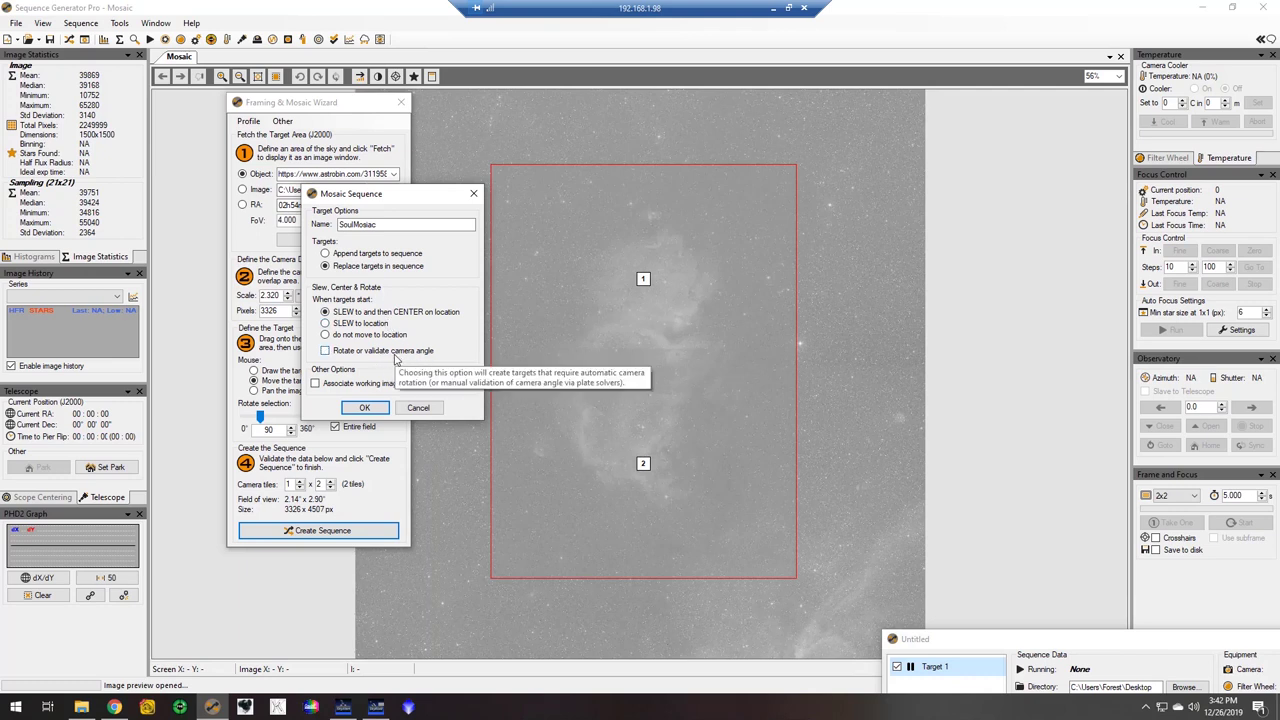
pyautogui.click(378, 412)
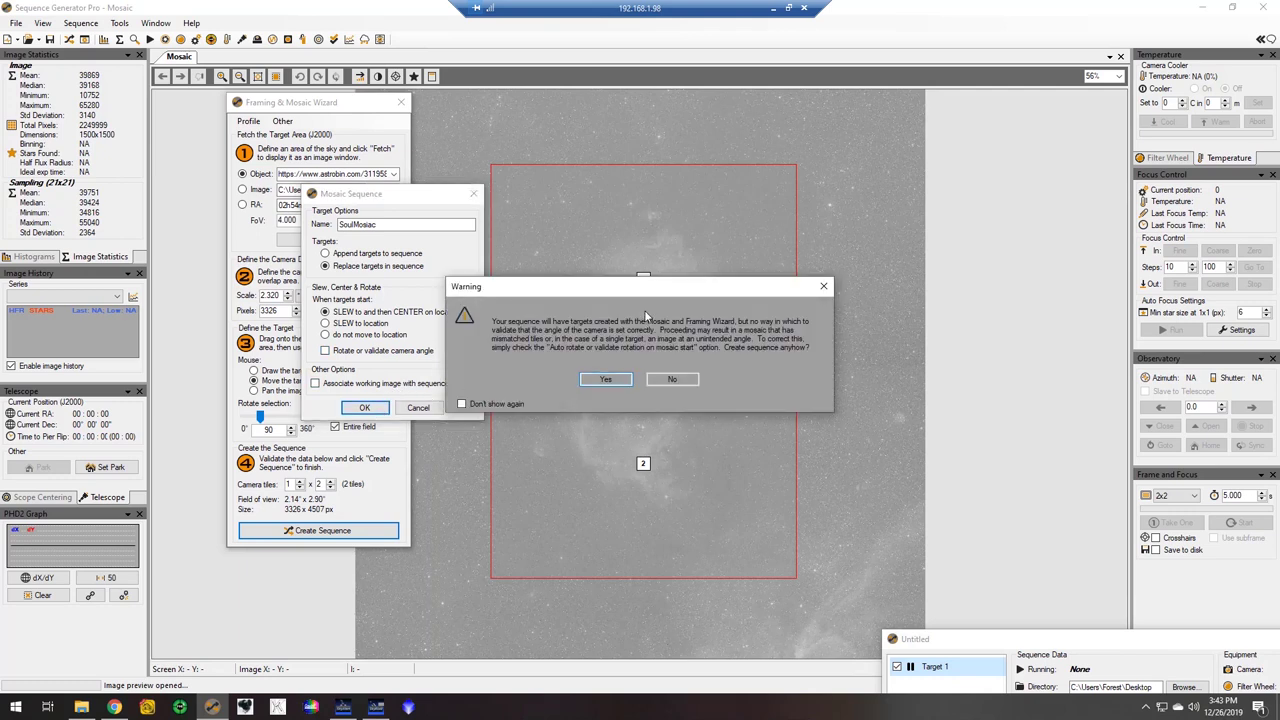
pyautogui.click(606, 380)
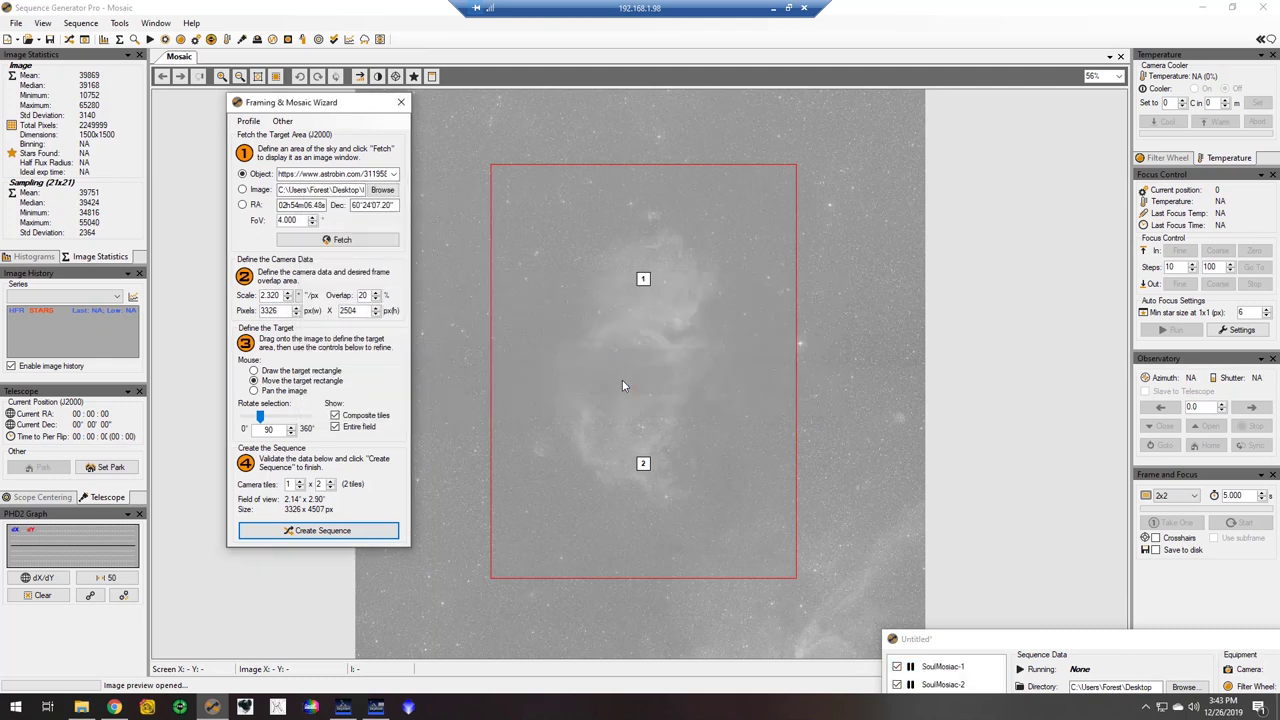
# Dismiss the Success dialog, show SoulMosiac-1's events, and request deleting event 5
pyautogui.click(695, 401)
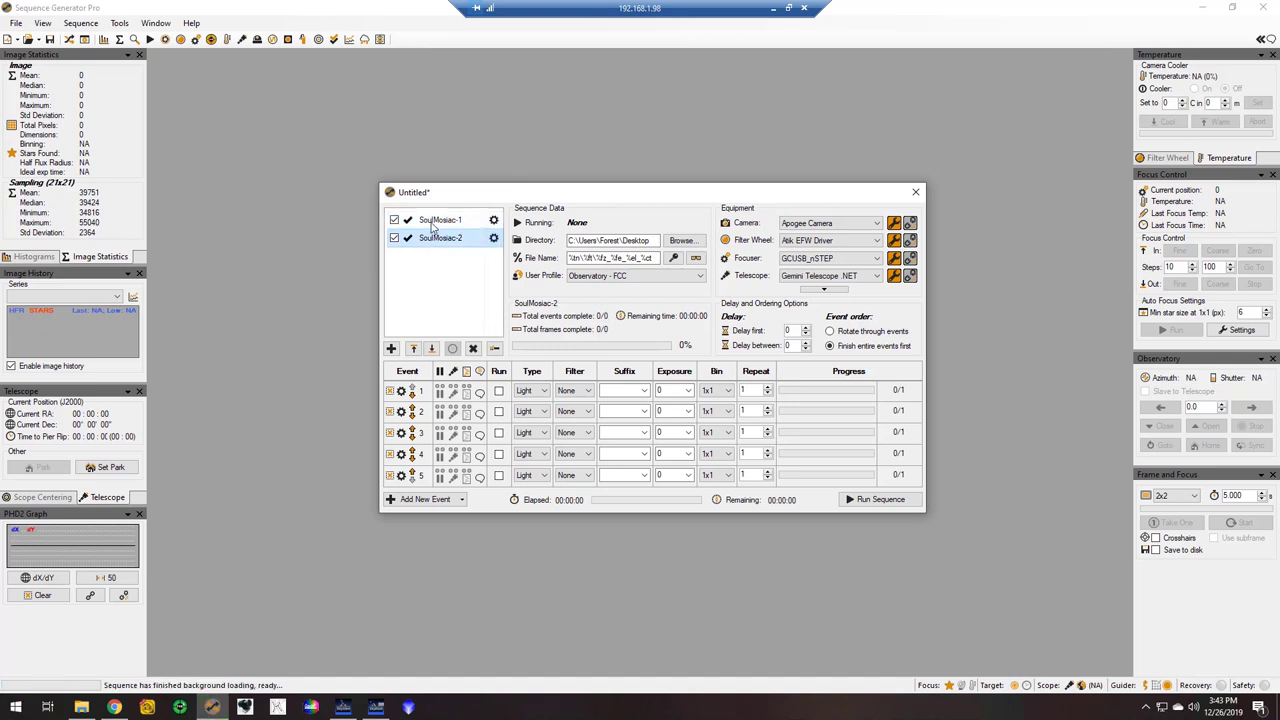
pyautogui.click(431, 223)
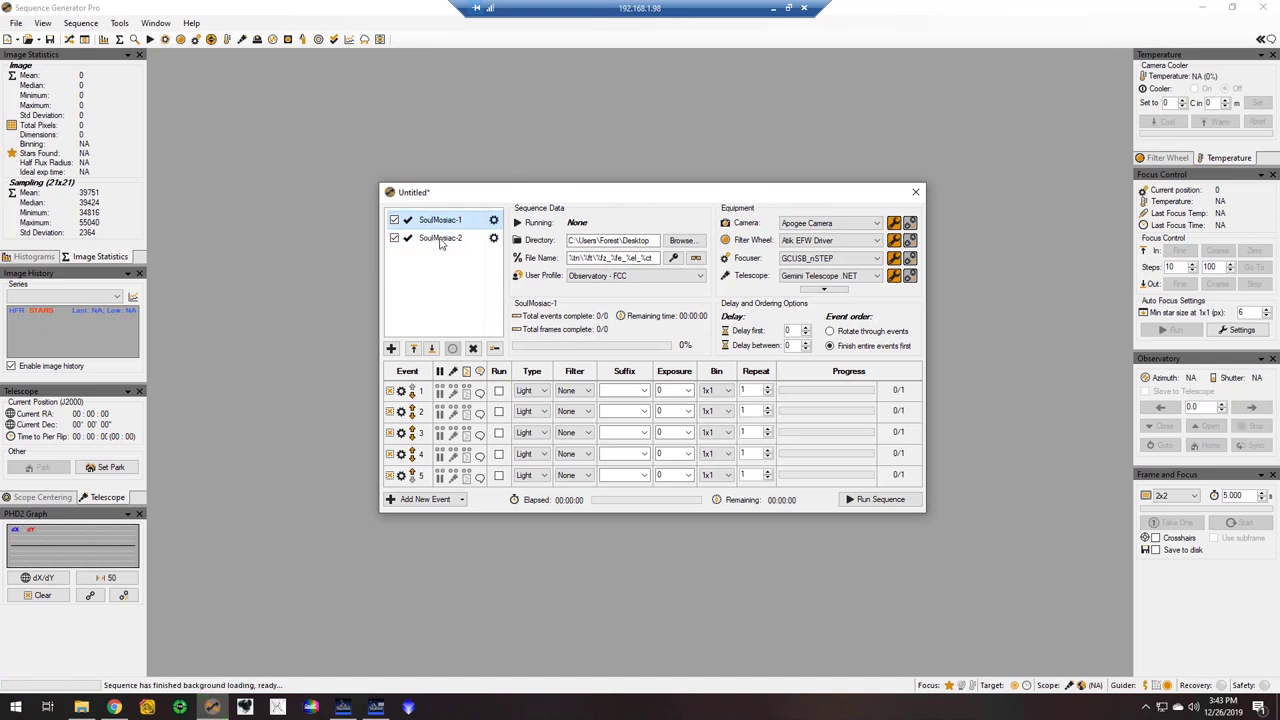
pyautogui.click(441, 243)
pyautogui.click(437, 229)
pyautogui.click(529, 391)
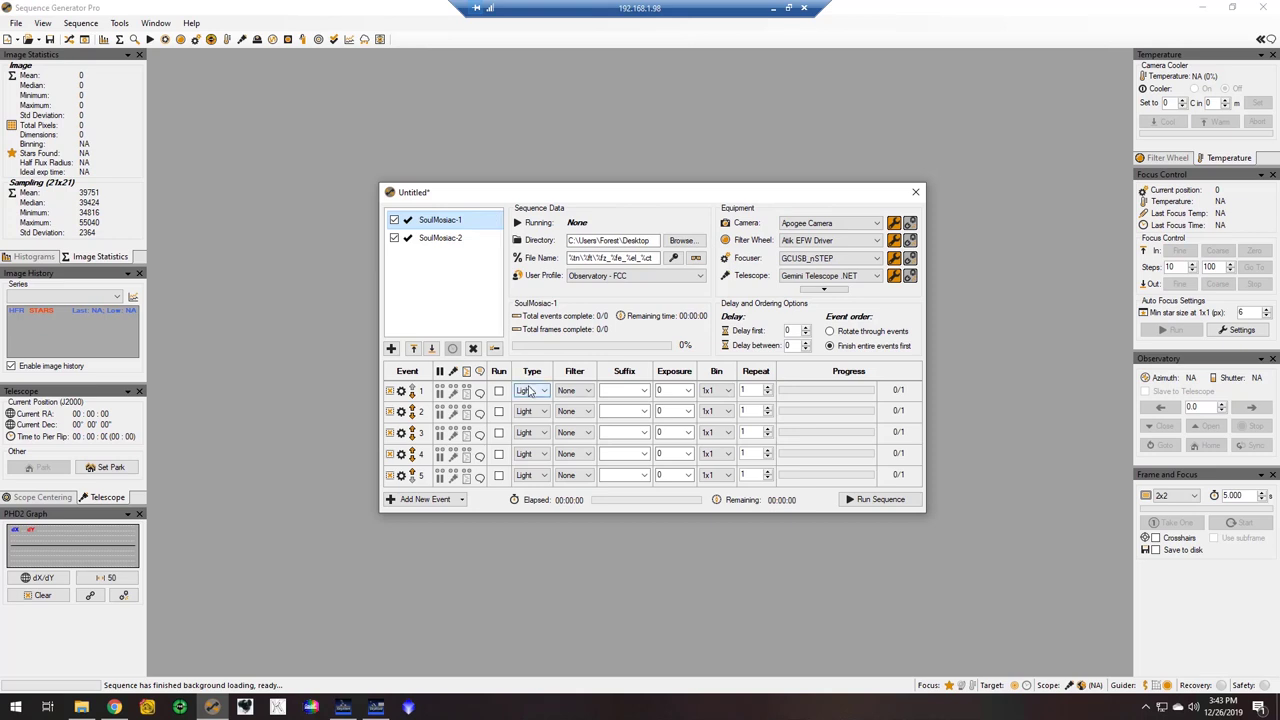
pyautogui.click(538, 472)
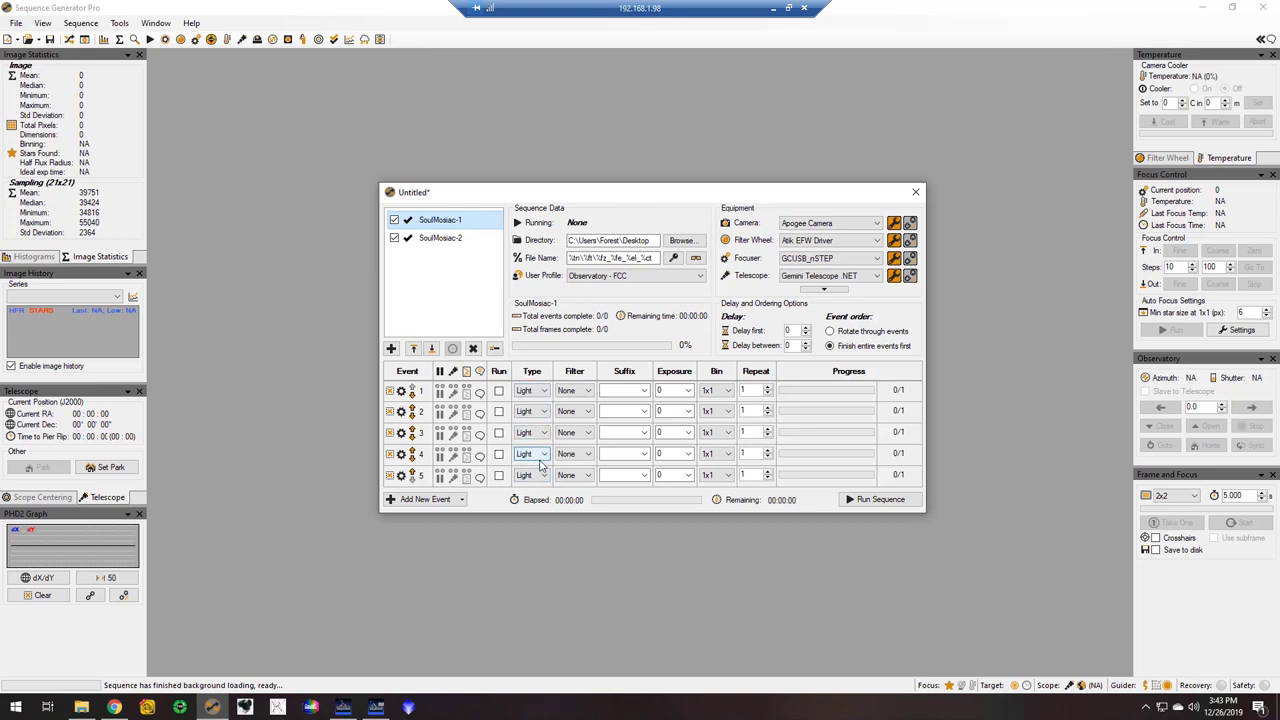
# Delete event 5 from SoulMosiac-1, then from SoulMosiac-2
pyautogui.click(390, 477)
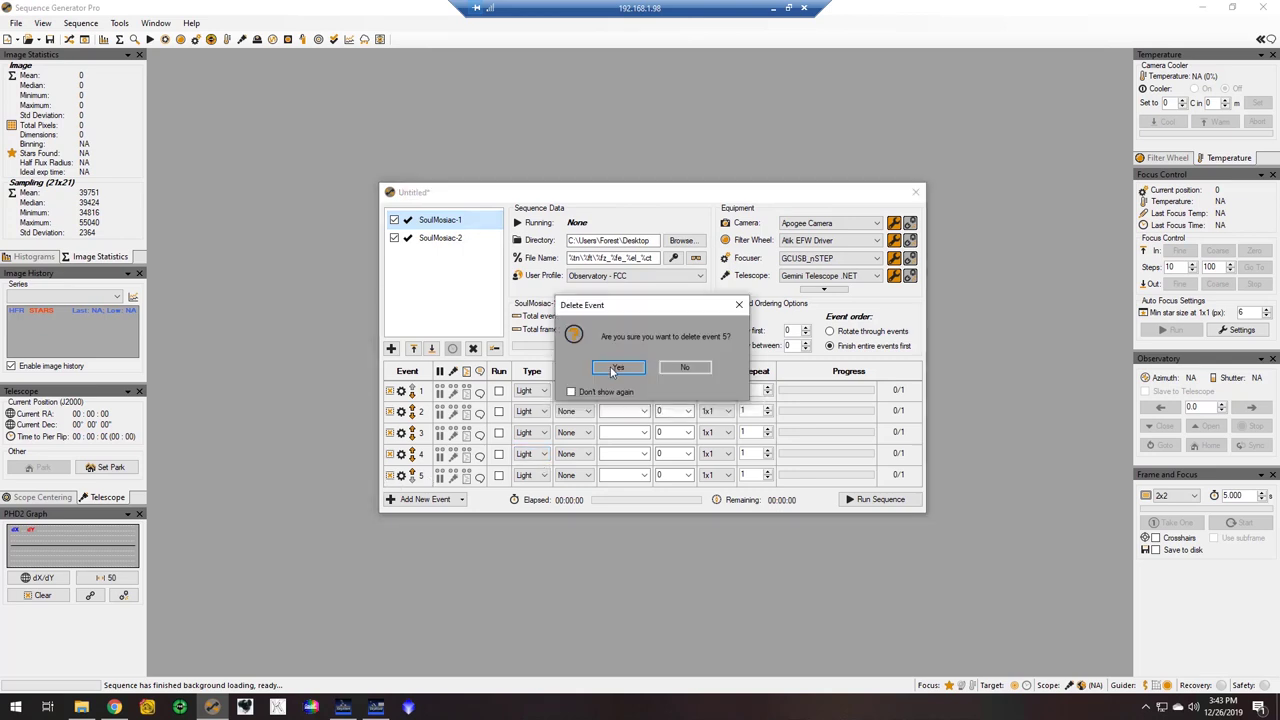
pyautogui.click(578, 448)
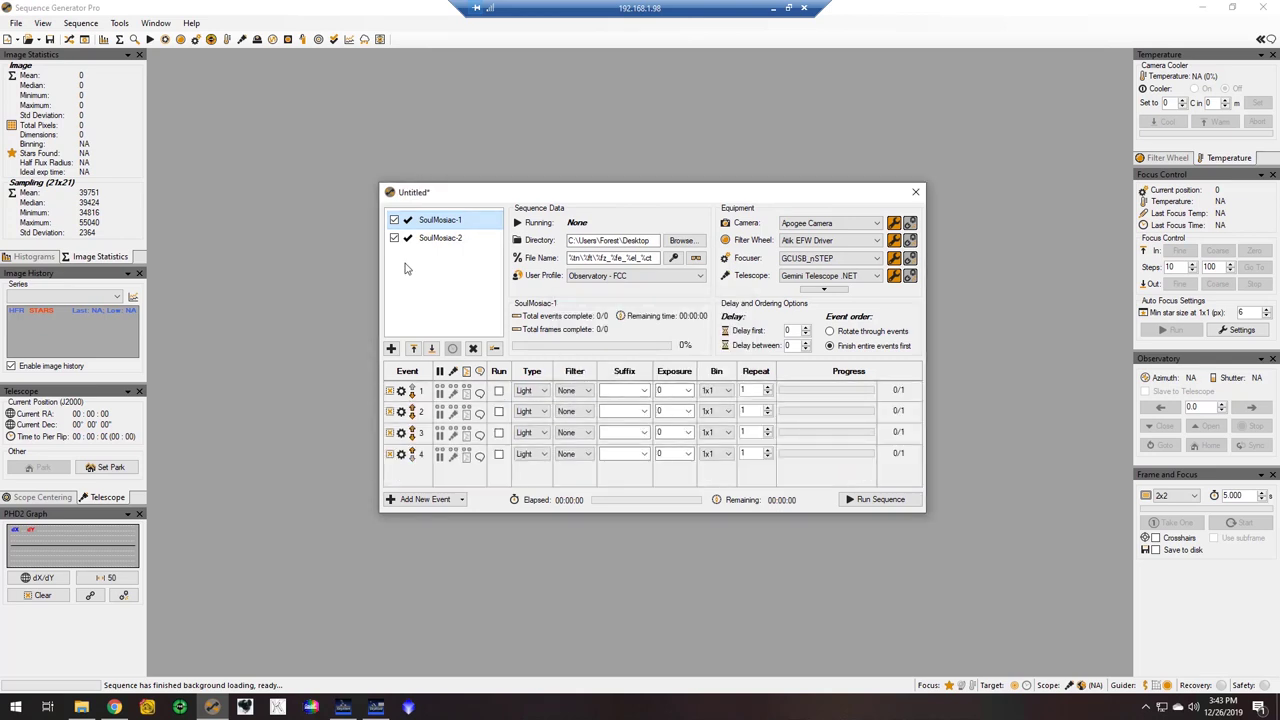
pyautogui.click(444, 242)
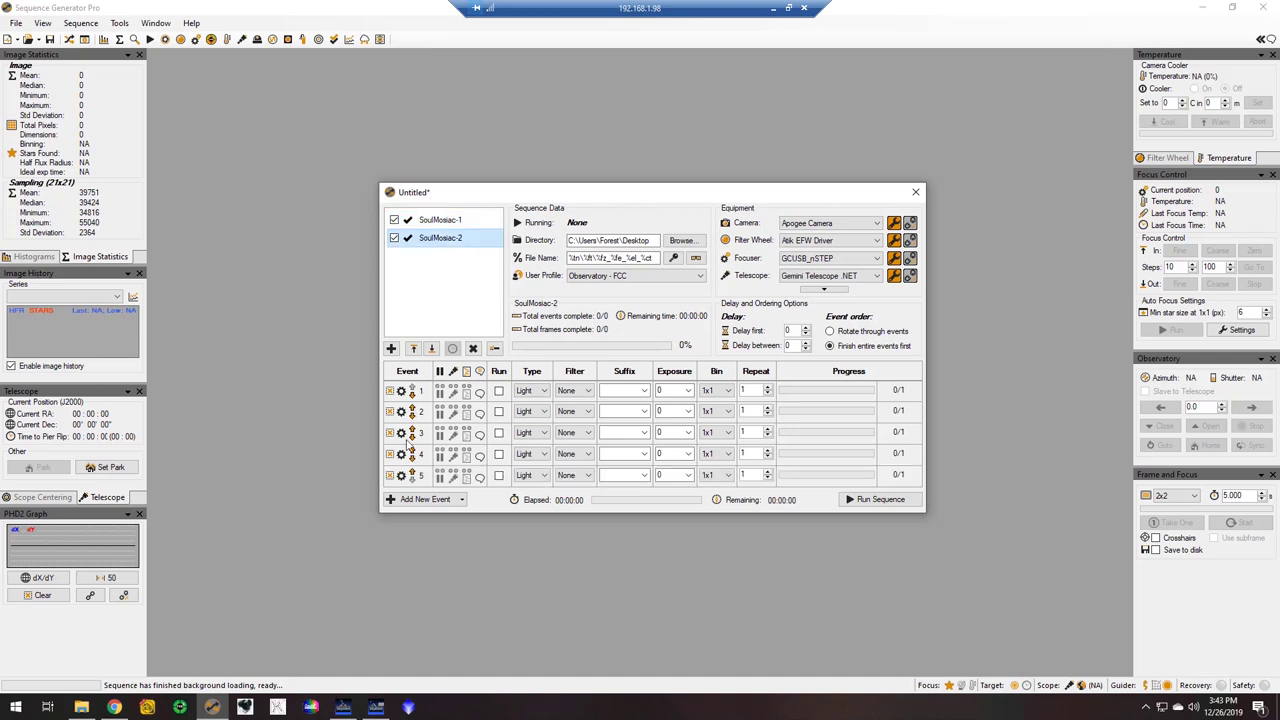
pyautogui.click(390, 477)
pyautogui.click(615, 367)
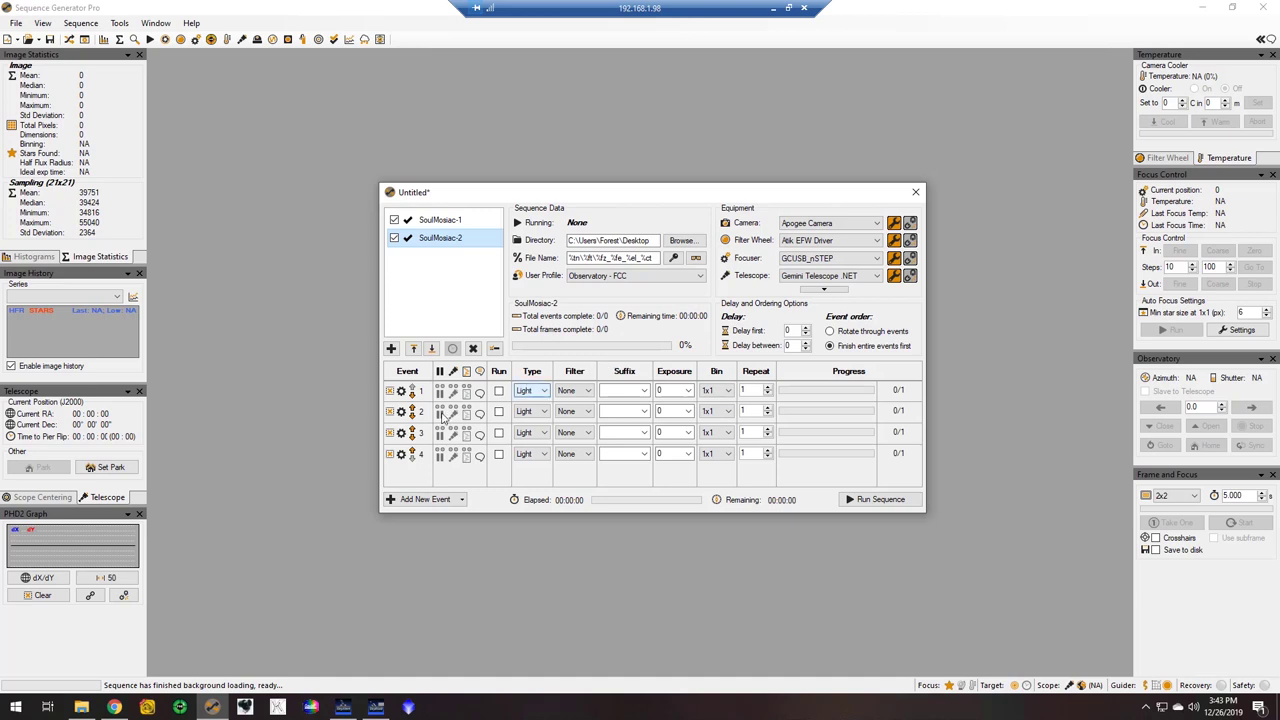
pyautogui.moveTo(459, 263)
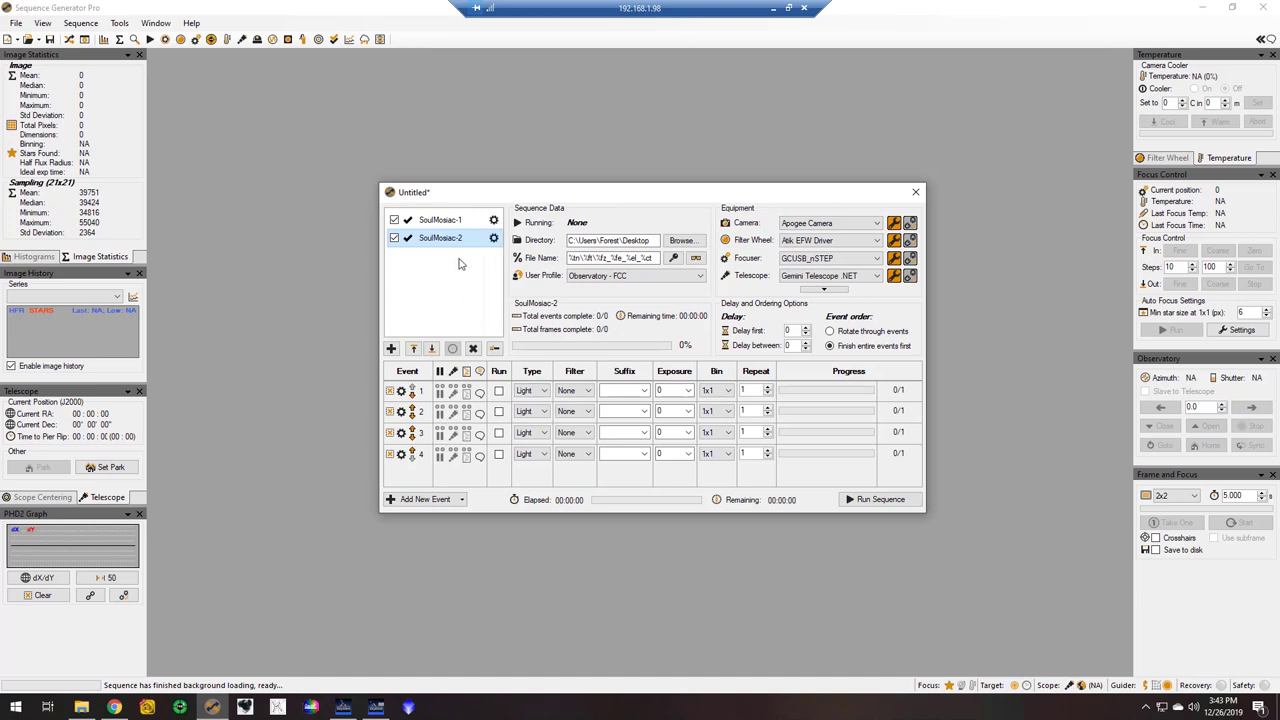
# Enable Pre-Event Park Telescope in event 4's options and apply it
pyautogui.click(441, 458)
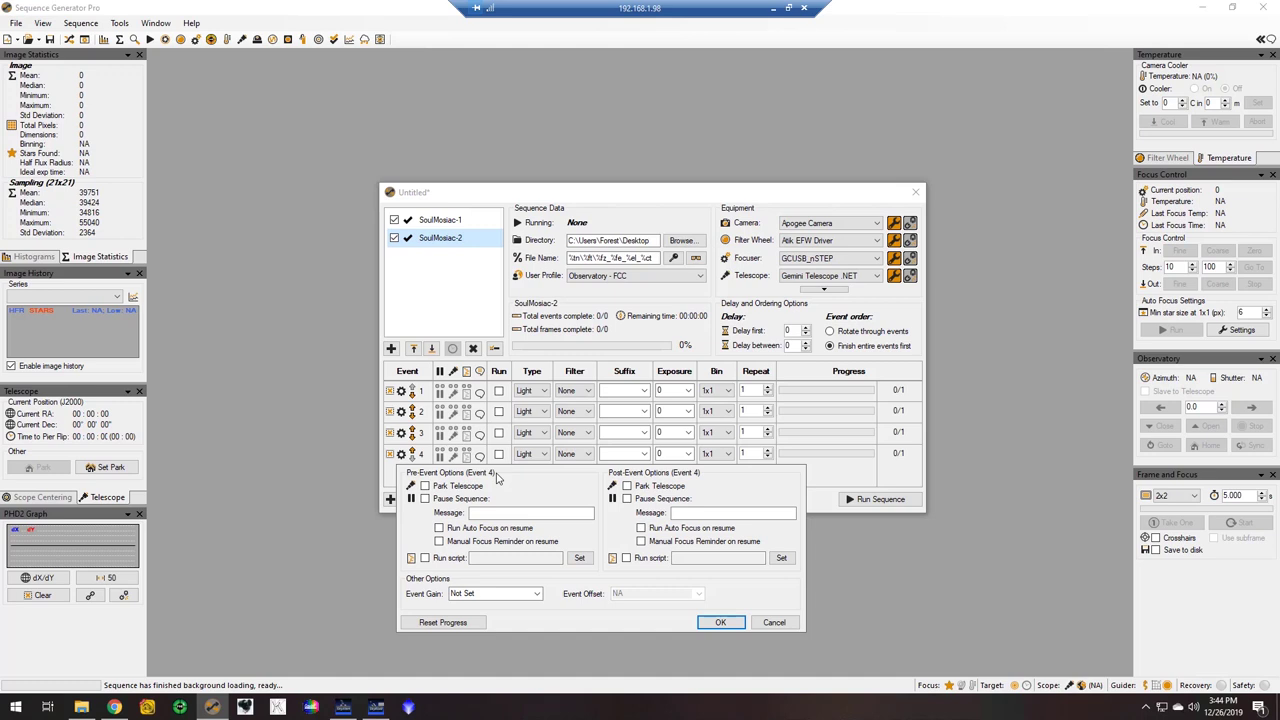
pyautogui.click(443, 487)
pyautogui.click(710, 623)
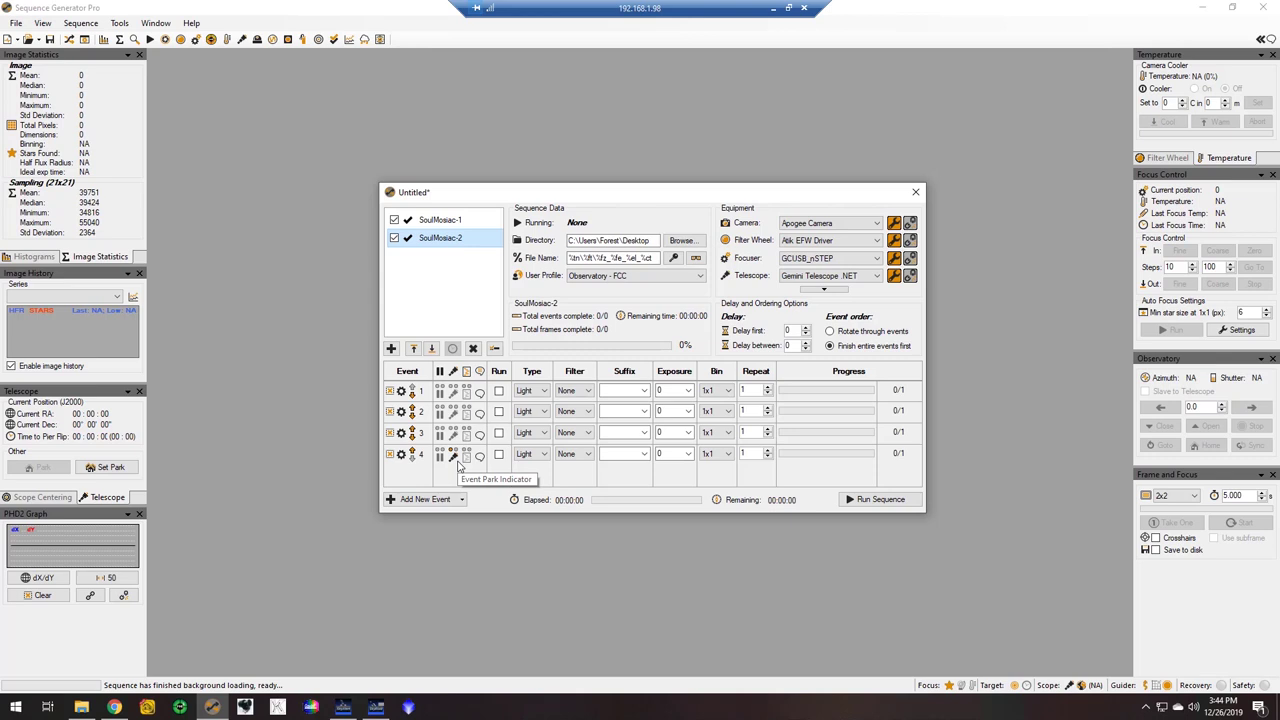
# Set SoulMosiac-1's event 1 to Green filter, 10 m exposure, 15 repeats
pyautogui.click(425, 222)
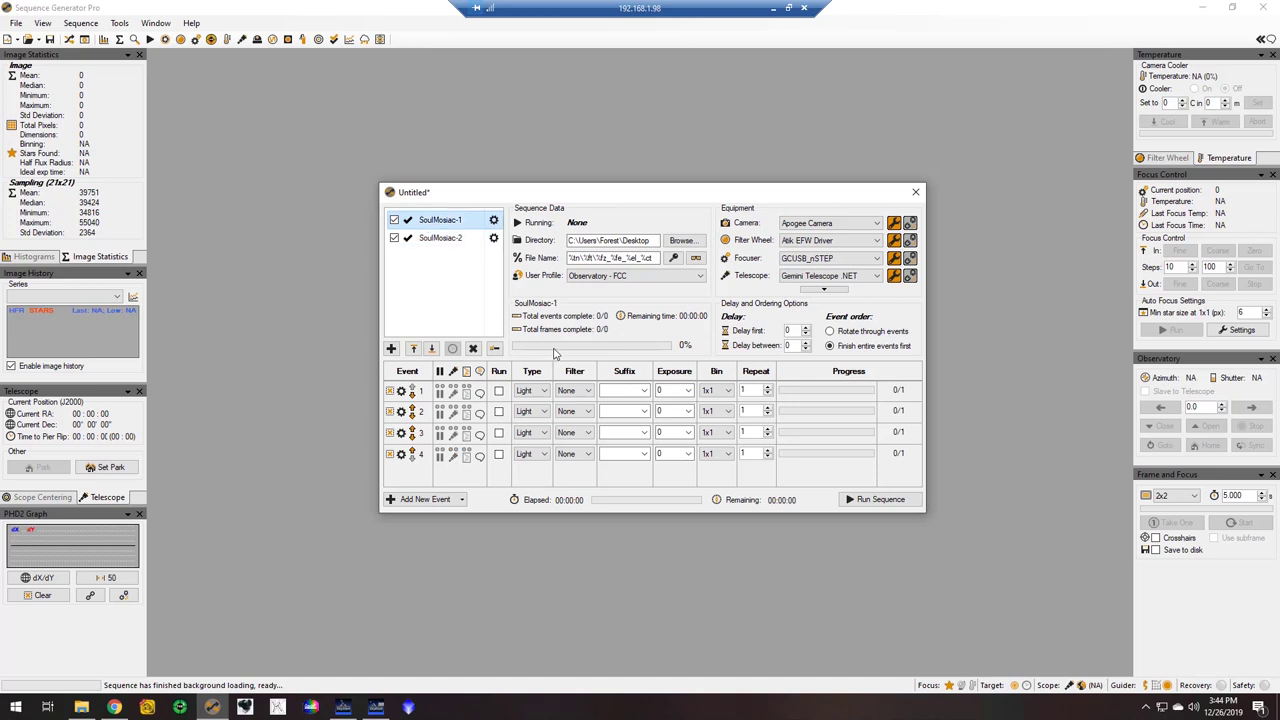
pyautogui.click(533, 394)
pyautogui.click(574, 393)
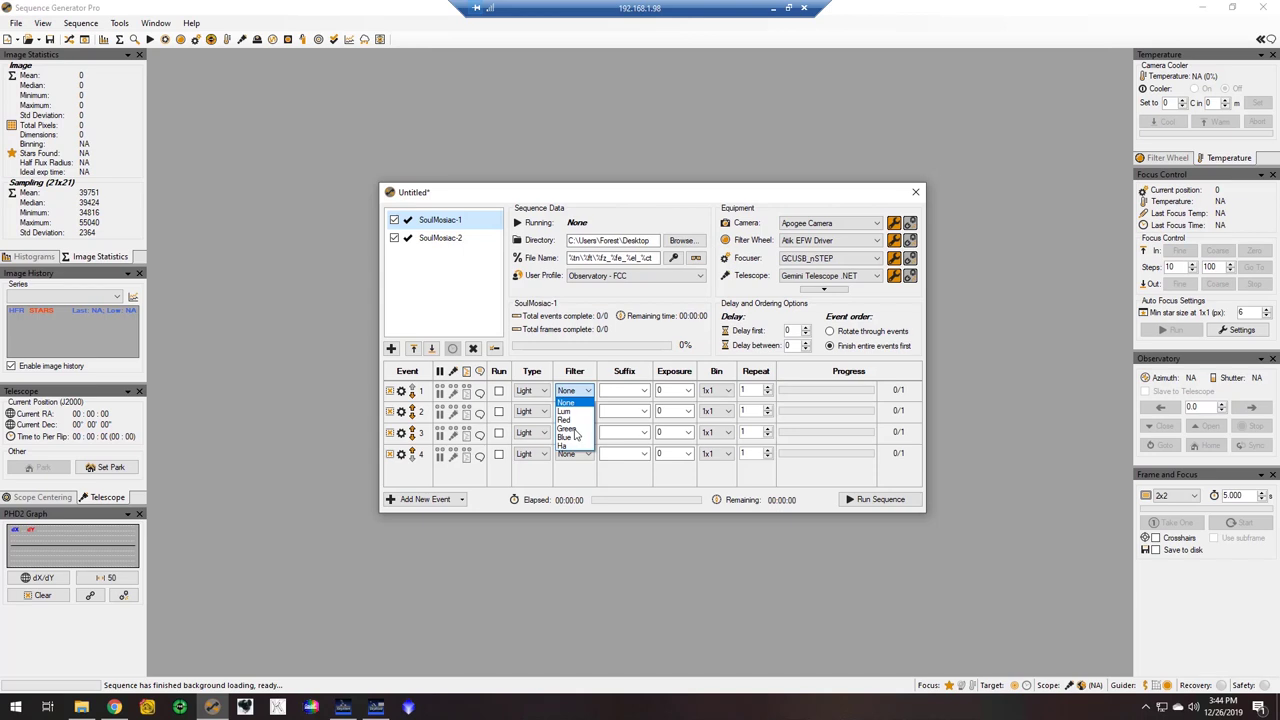
pyautogui.click(574, 430)
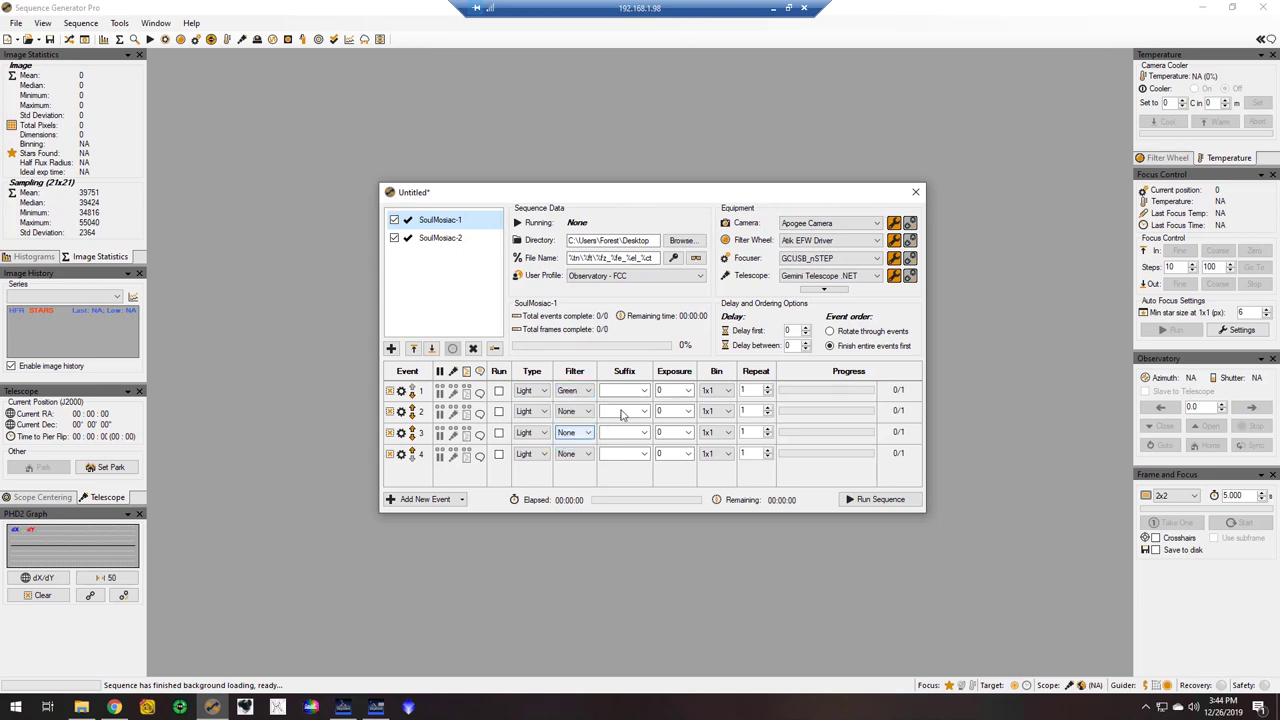
pyautogui.click(678, 391)
pyautogui.click(688, 391)
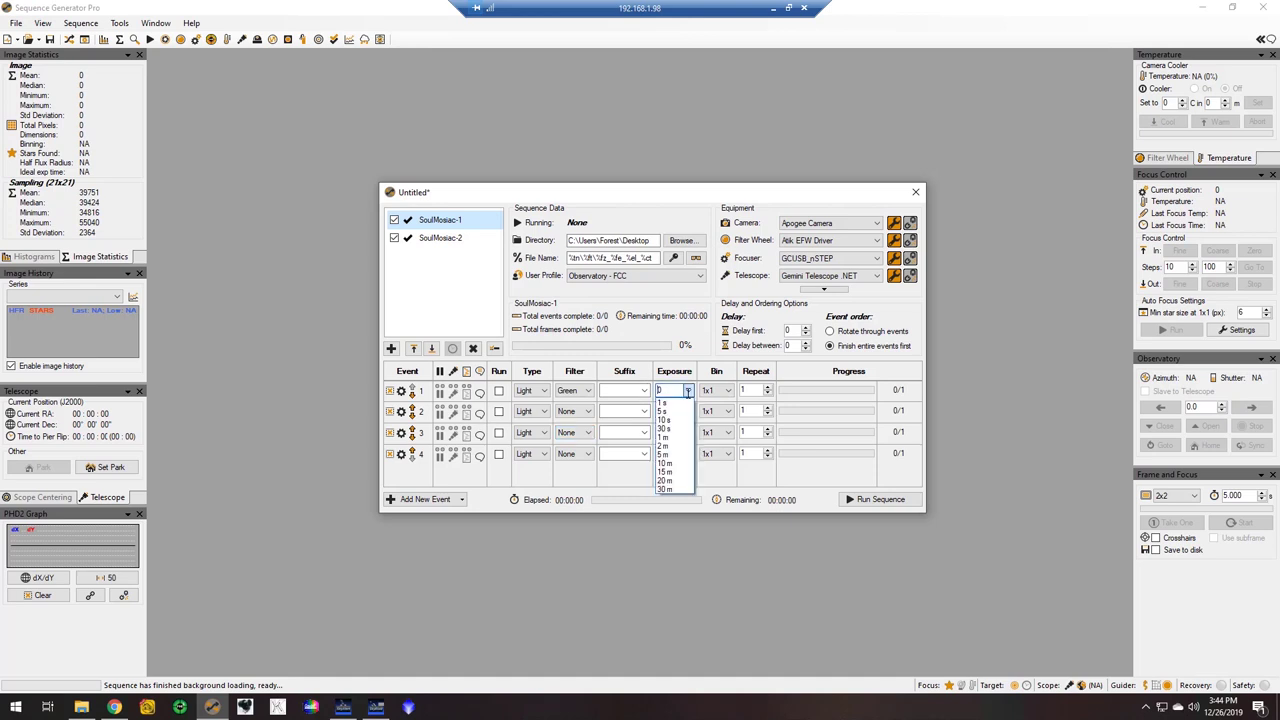
pyautogui.click(667, 465)
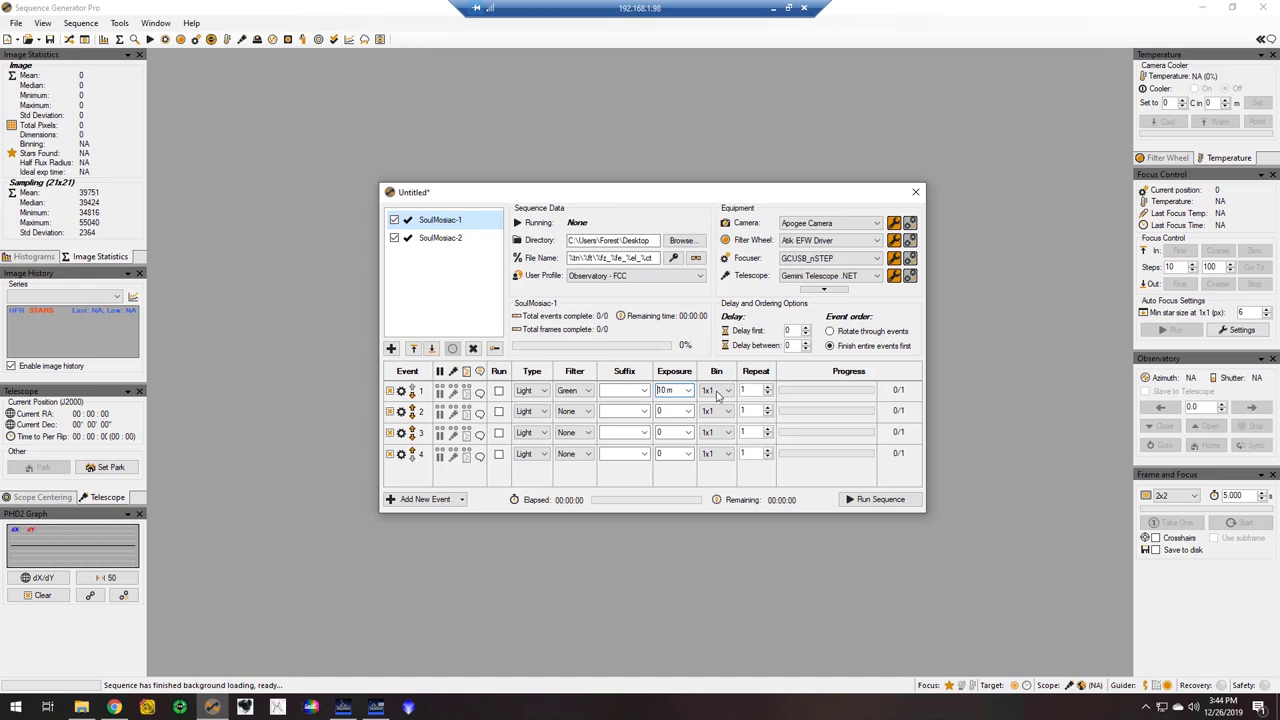
pyautogui.click(748, 390)
pyautogui.write('5')
# Delete events 4 and 3 from SoulMosiac-1
pyautogui.click(390, 433)
pyautogui.press('Return')
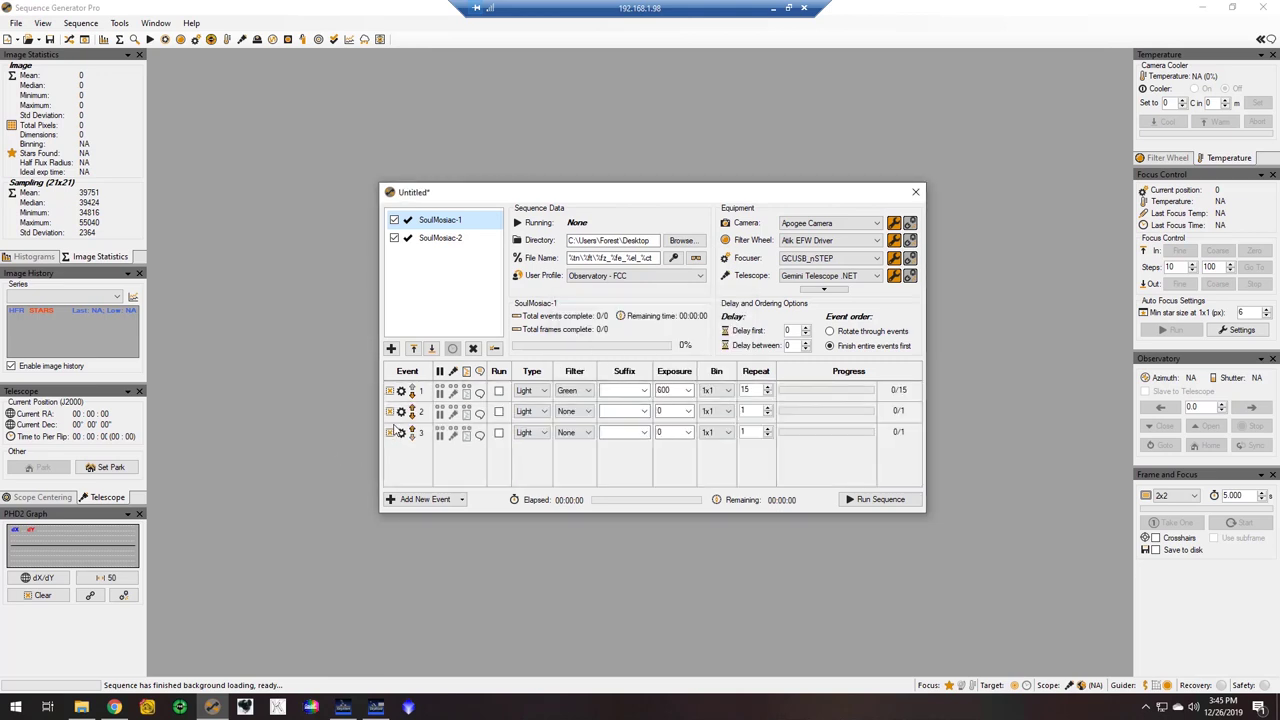
pyautogui.click(390, 433)
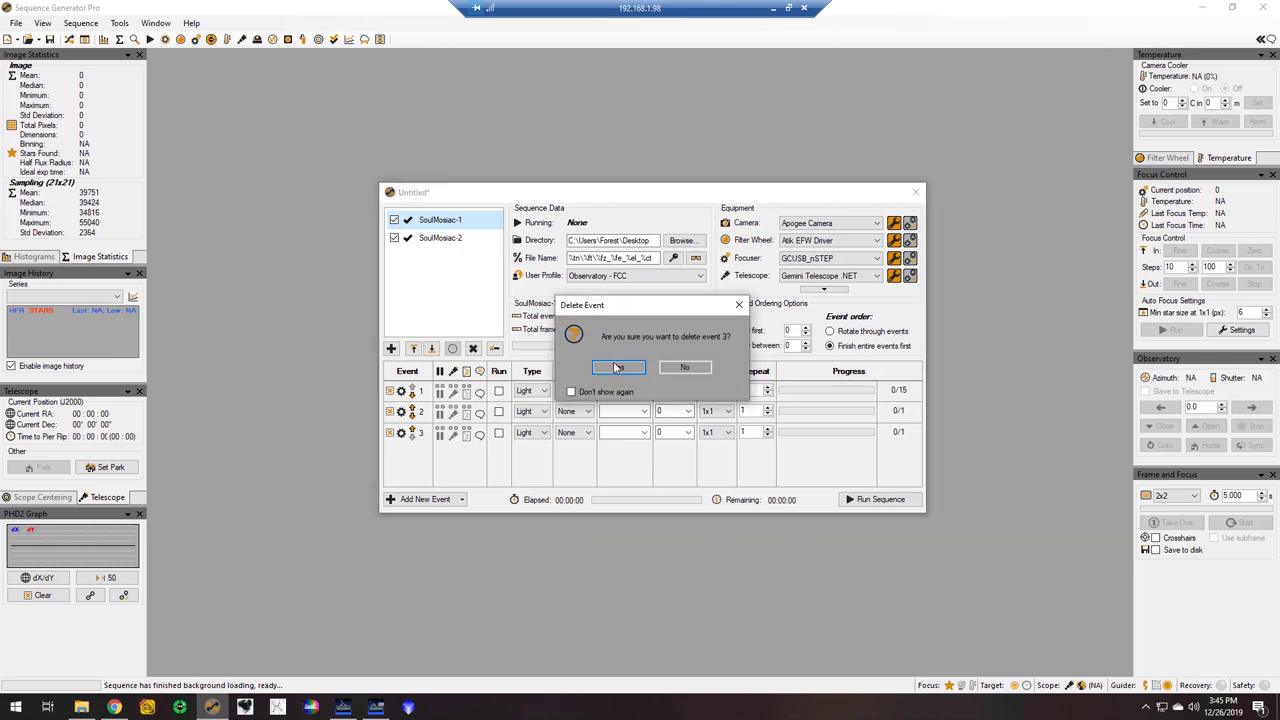
pyautogui.click(617, 368)
# Set event 2 to Blue, 10 m, 15 repeats, and enable both events to run
pyautogui.click(582, 412)
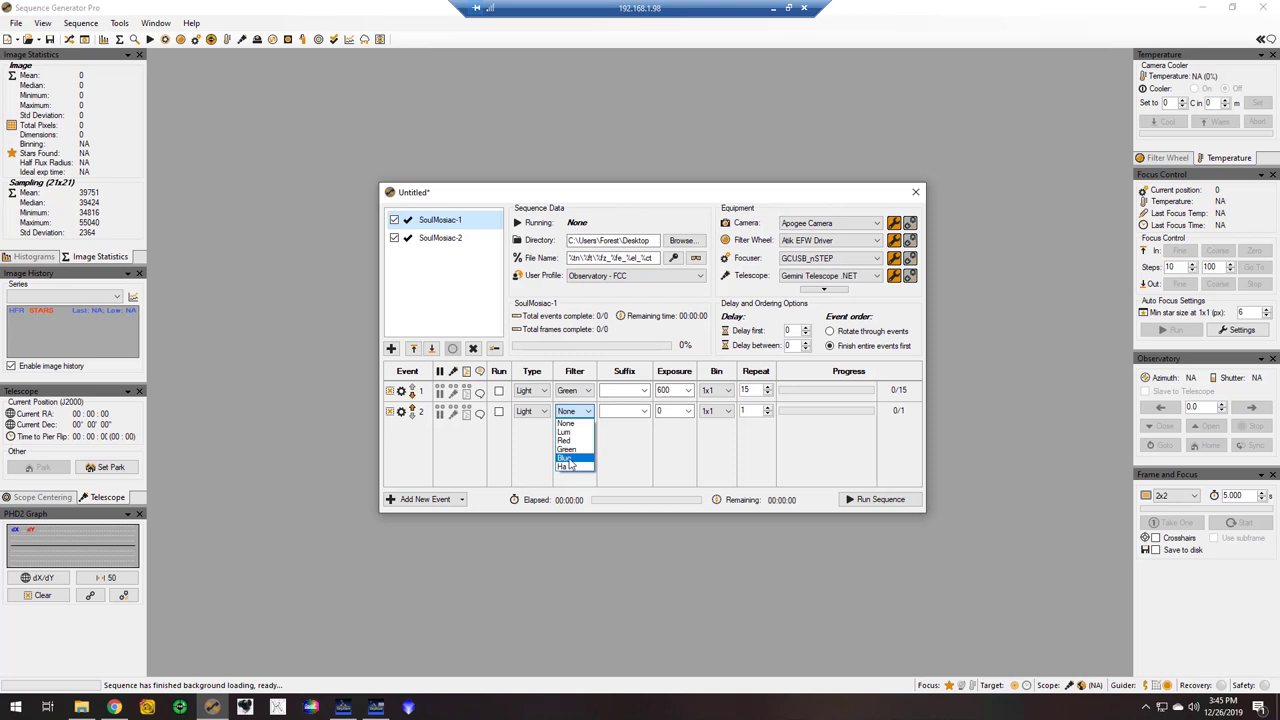
pyautogui.click(566, 459)
pyautogui.click(689, 411)
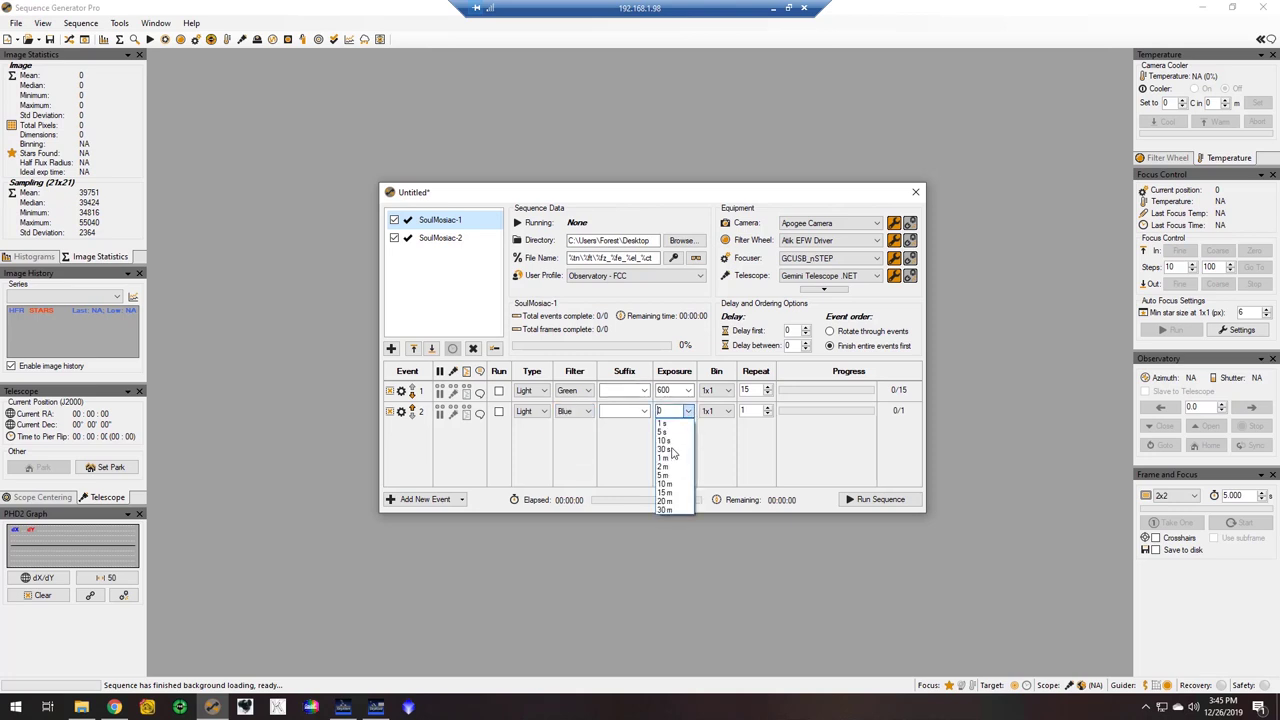
pyautogui.click(665, 485)
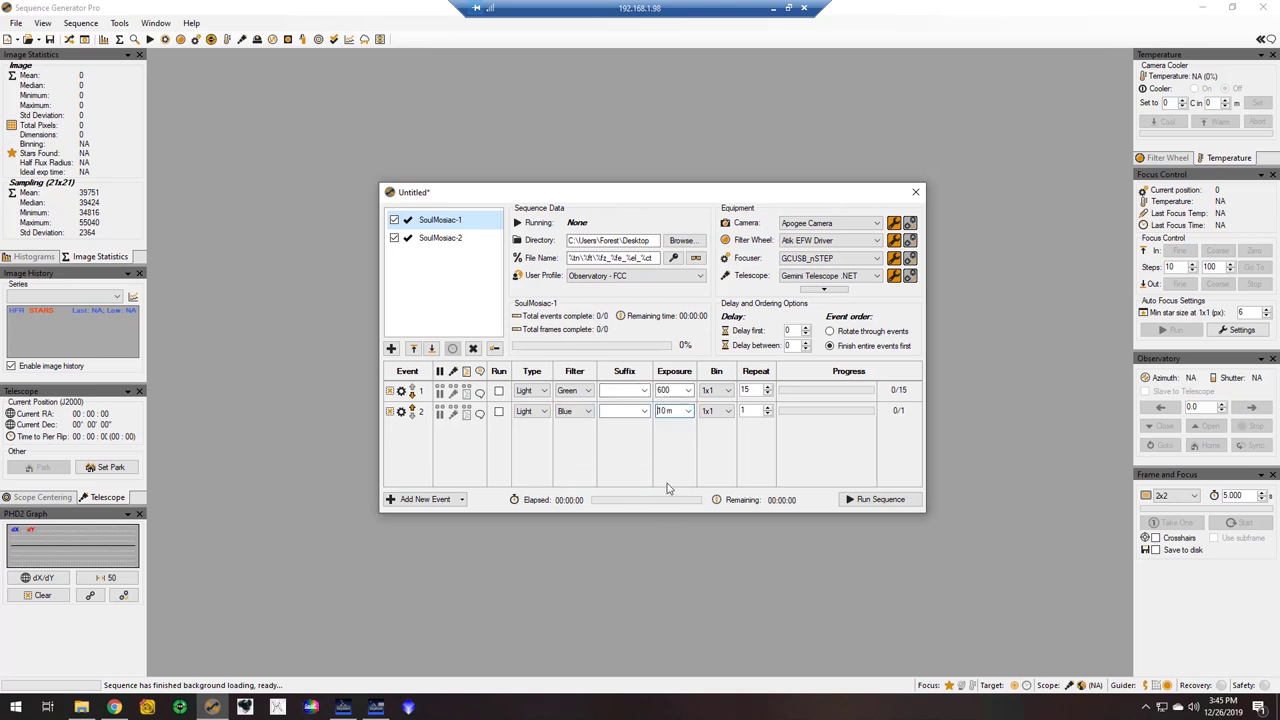
pyautogui.click(750, 413)
pyautogui.write('15')
pyautogui.click(499, 391)
pyautogui.click(499, 412)
pyautogui.click(119, 23)
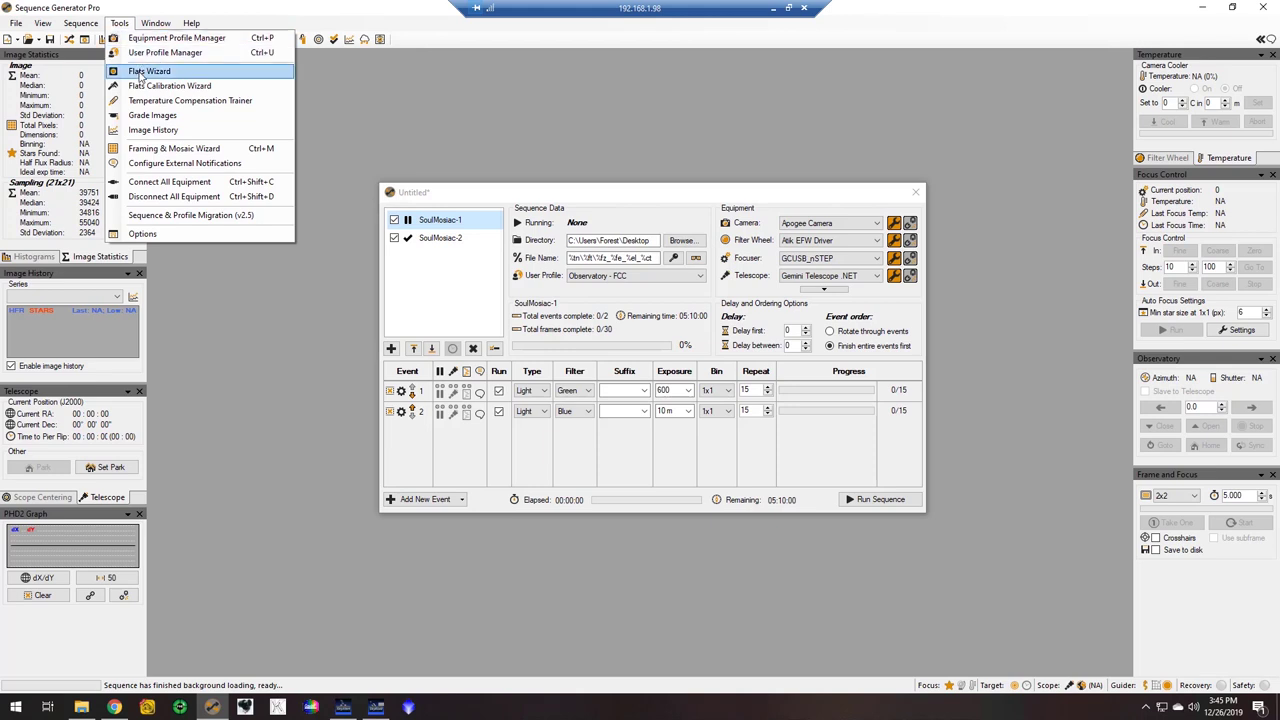
# Use the Flats Wizard to add a 25-frame flat event after each light event
pyautogui.click(141, 72)
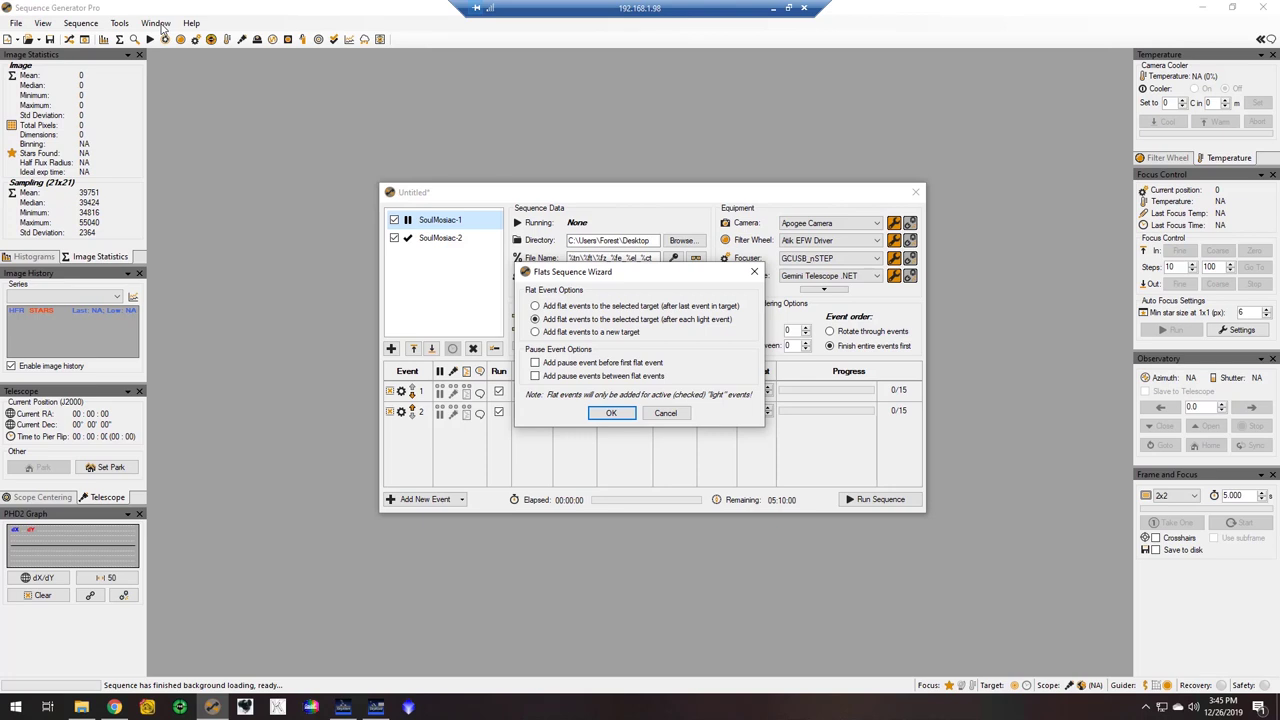
pyautogui.click(611, 413)
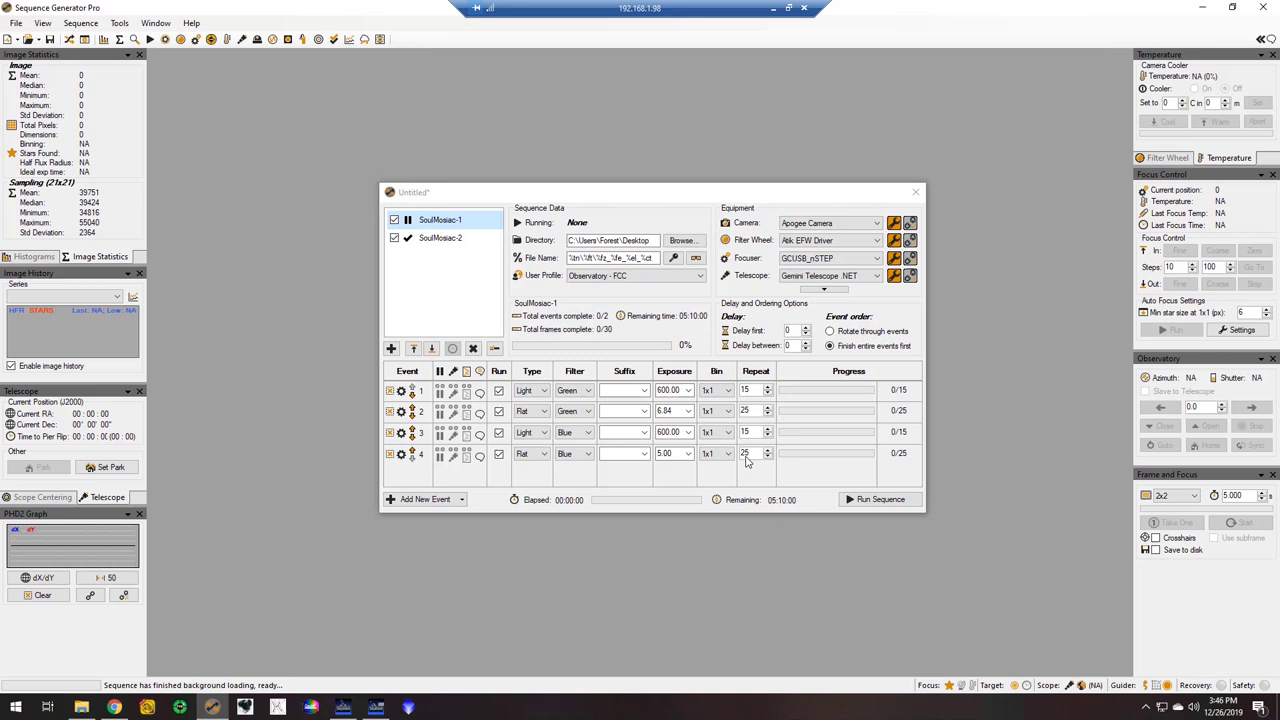
pyautogui.click(123, 24)
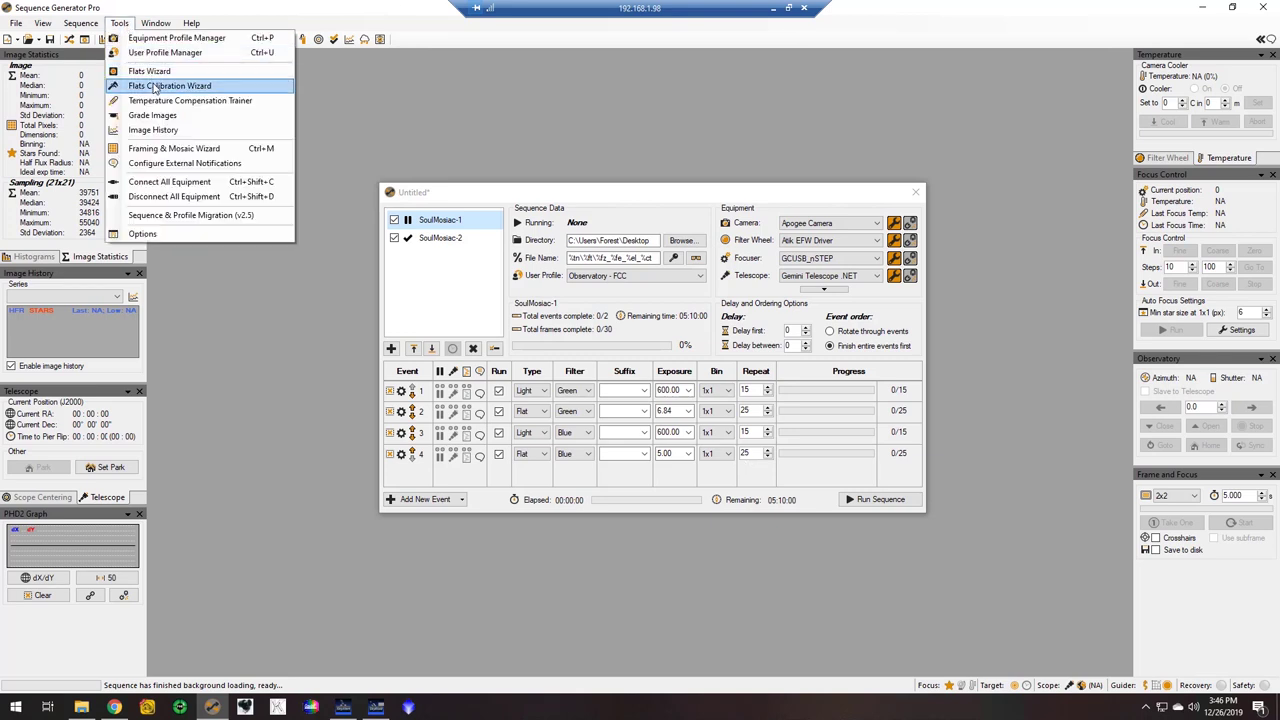
pyautogui.click(119, 26)
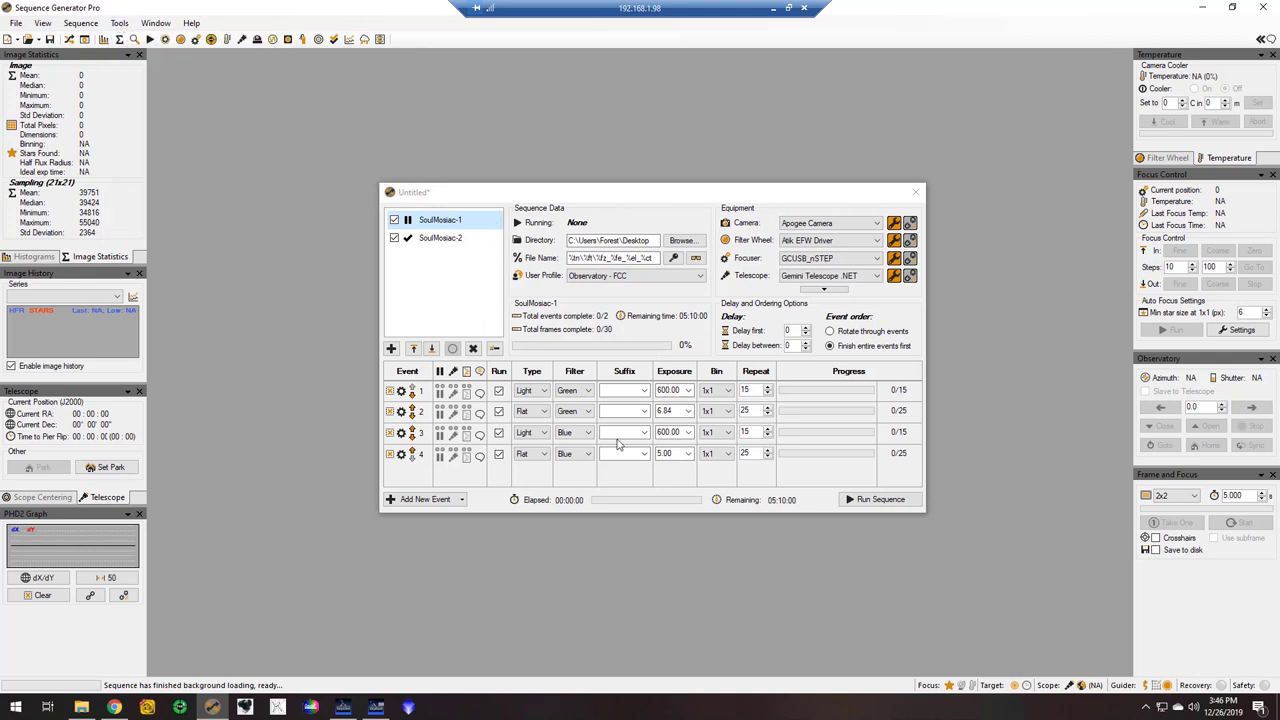
# Delete events 2 and 3 from SoulMosiac-2, review SoulMosiac-1, then reselect SoulMosiac-2
pyautogui.click(447, 240)
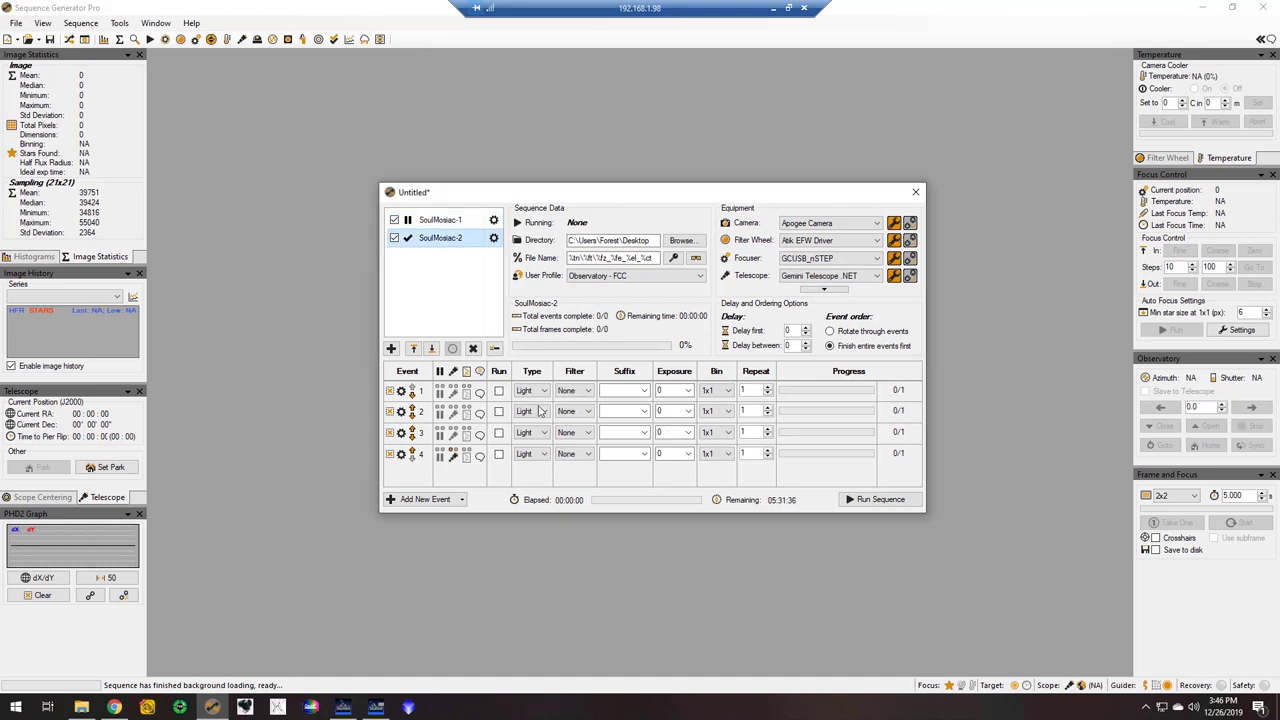
pyautogui.click(390, 414)
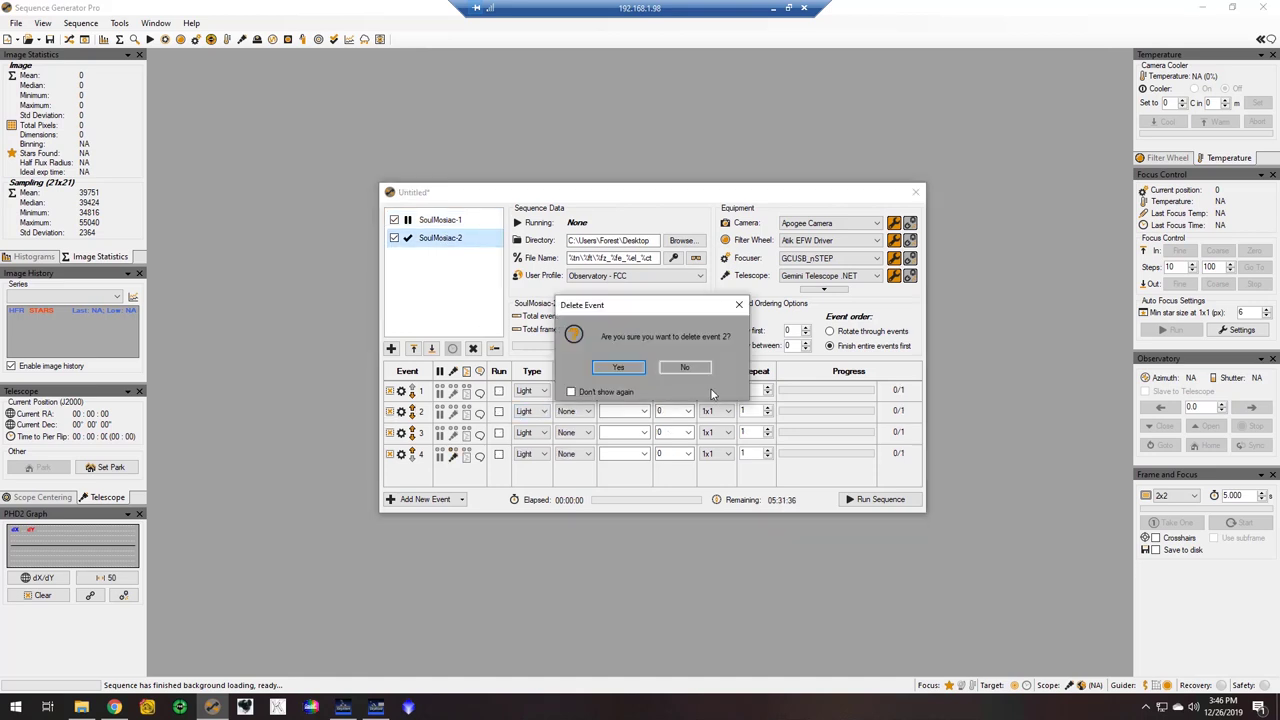
pyautogui.click(616, 372)
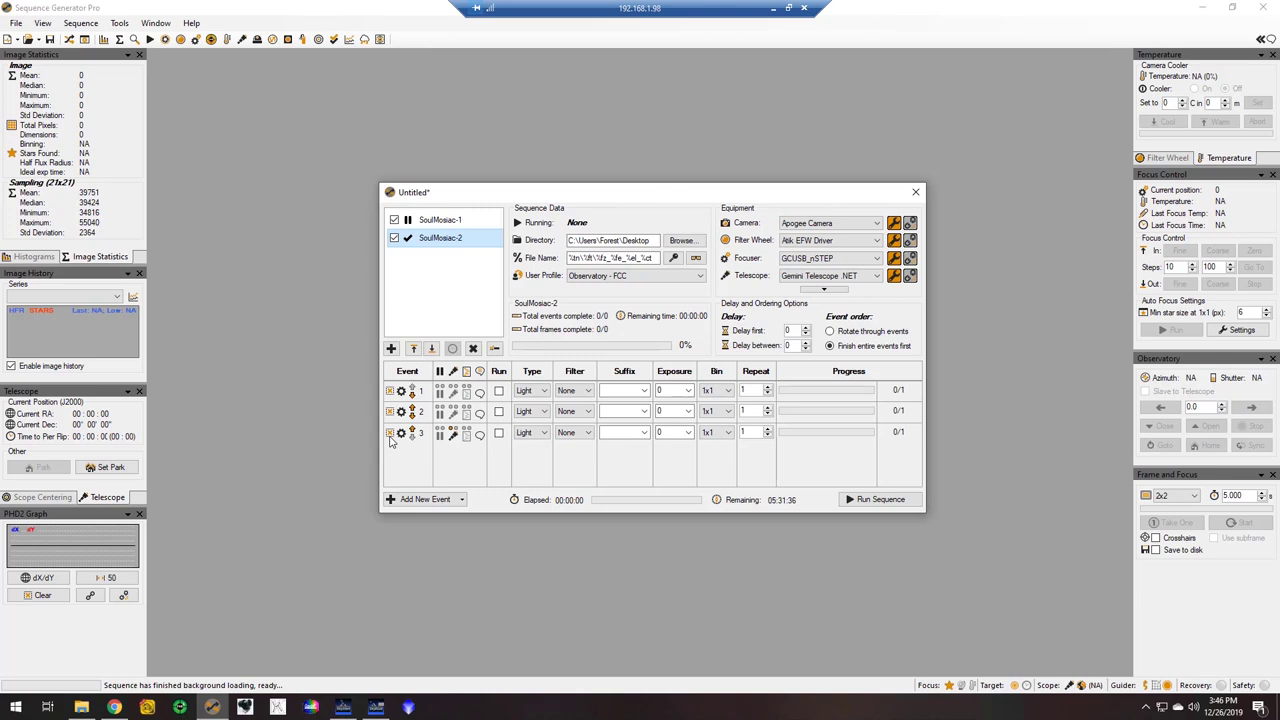
pyautogui.click(390, 433)
pyautogui.click(618, 368)
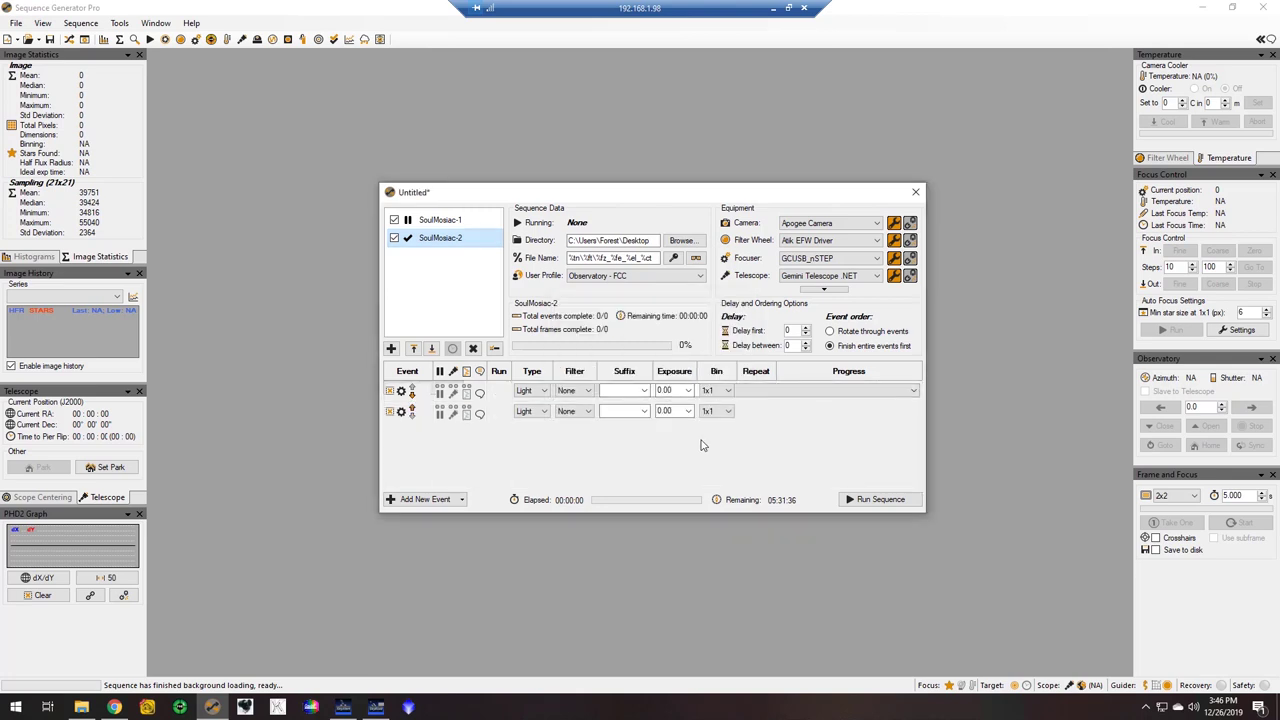
pyautogui.click(442, 240)
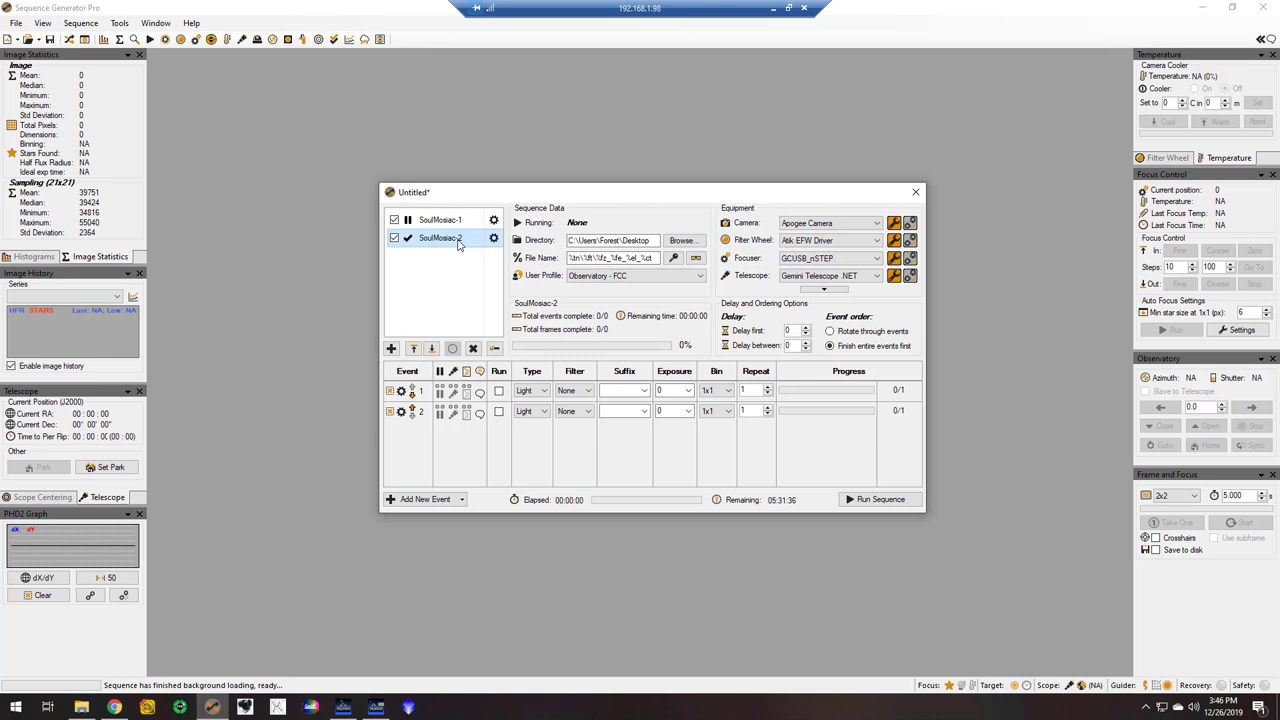
pyautogui.click(433, 224)
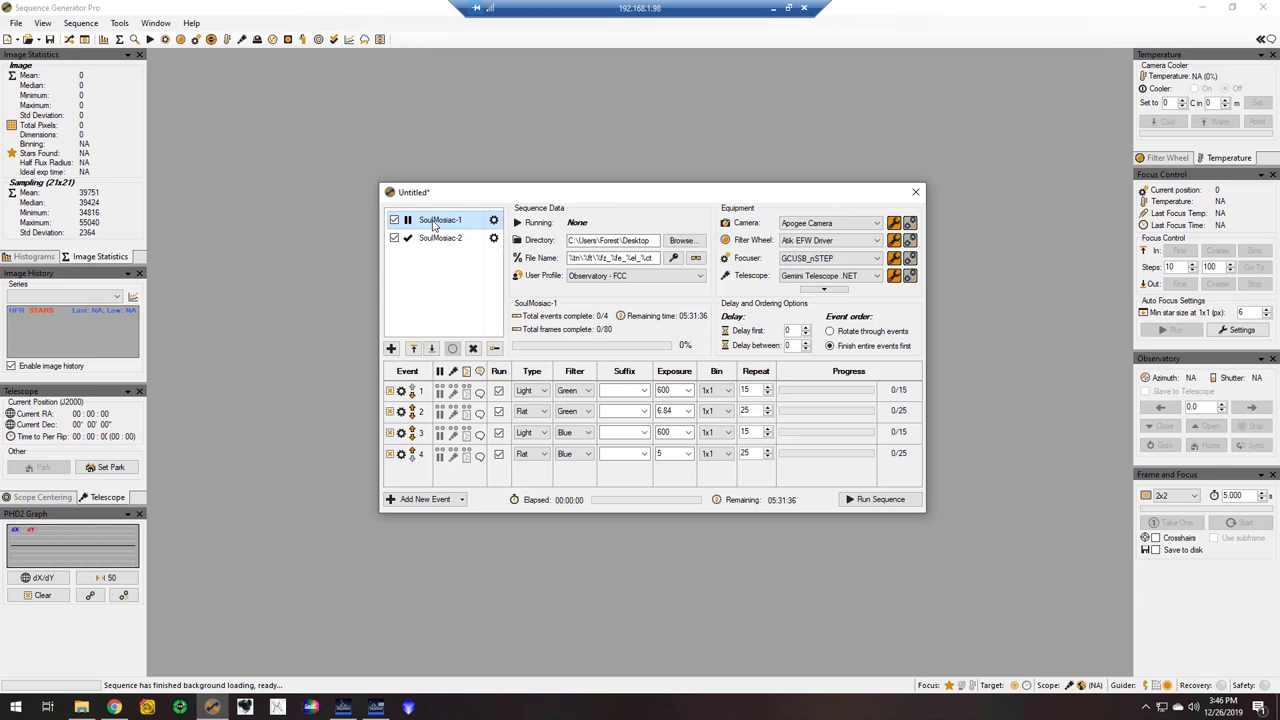
pyautogui.click(427, 238)
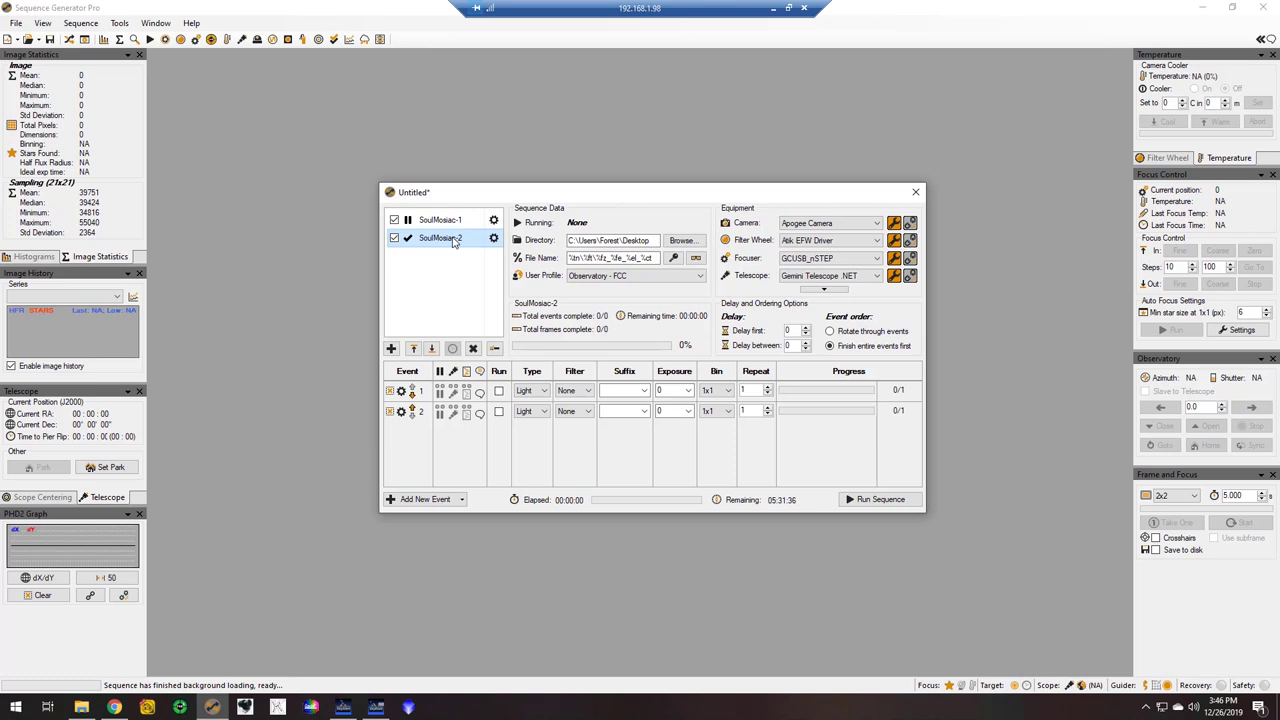
# Set event 1 to Green, 10 m, 15 repeats, and tick both Run boxes
pyautogui.click(532, 390)
pyautogui.click(578, 390)
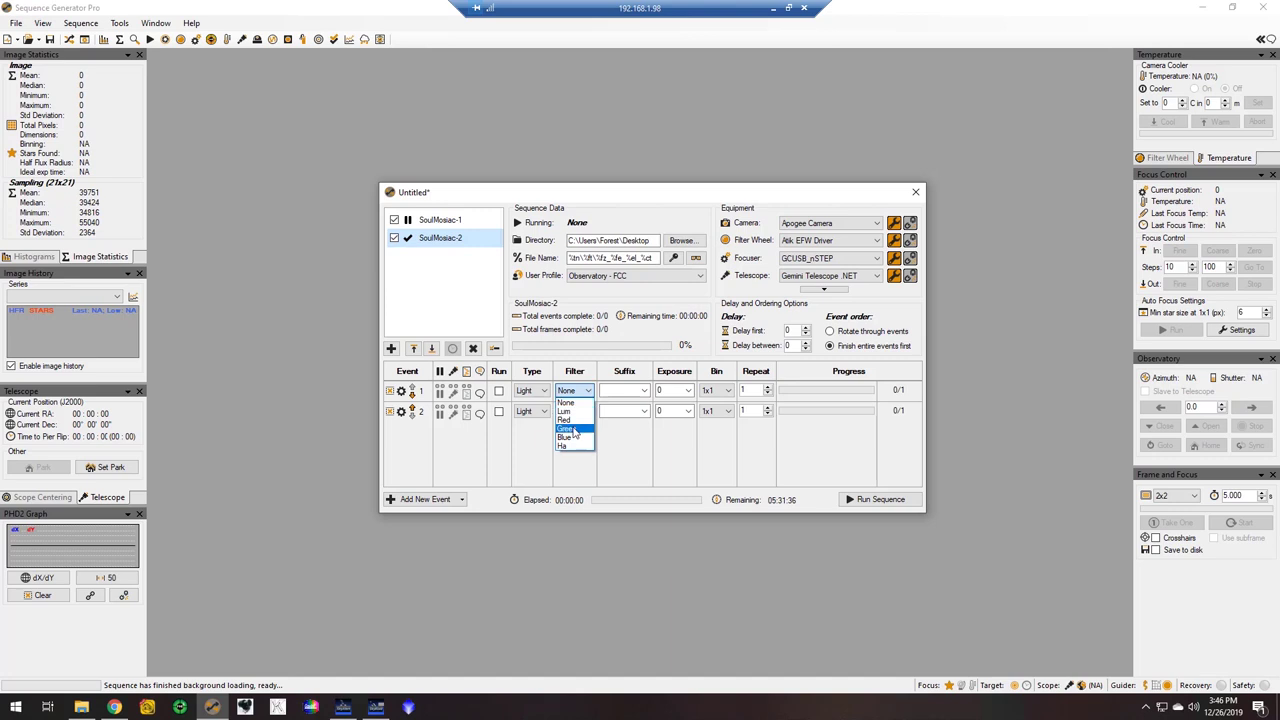
pyautogui.click(575, 429)
pyautogui.click(733, 396)
pyautogui.click(673, 391)
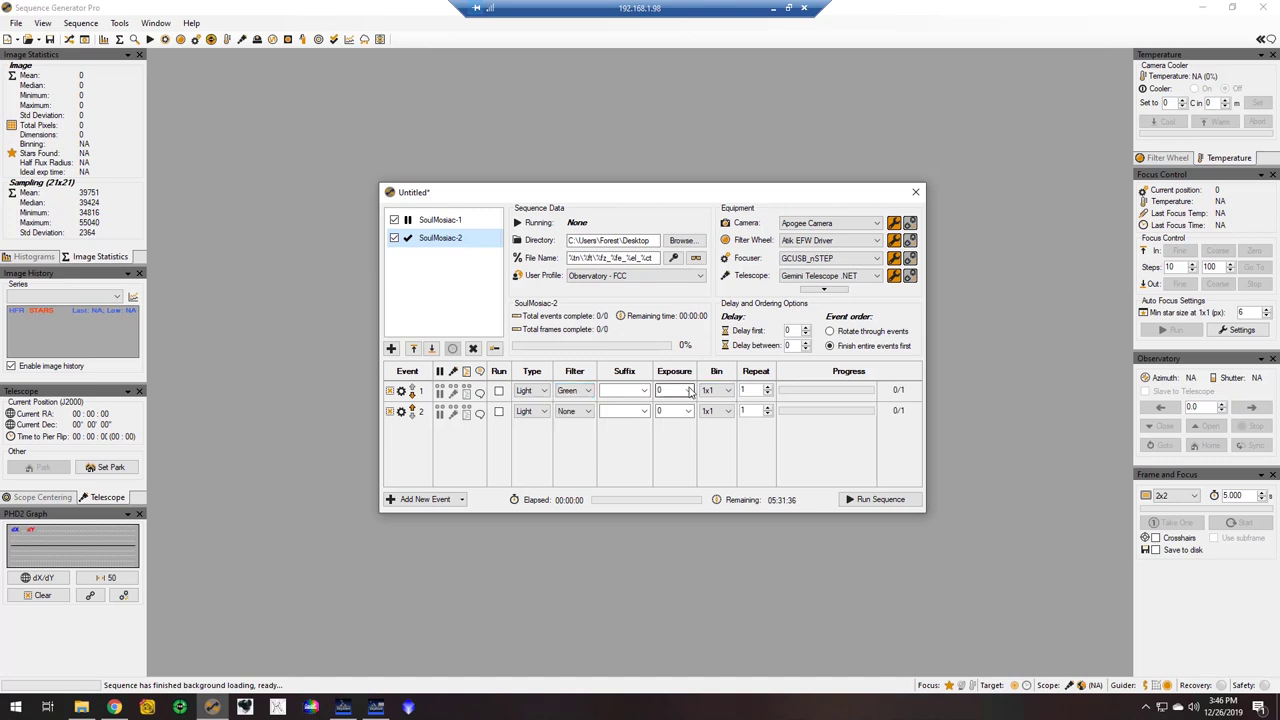
pyautogui.click(689, 390)
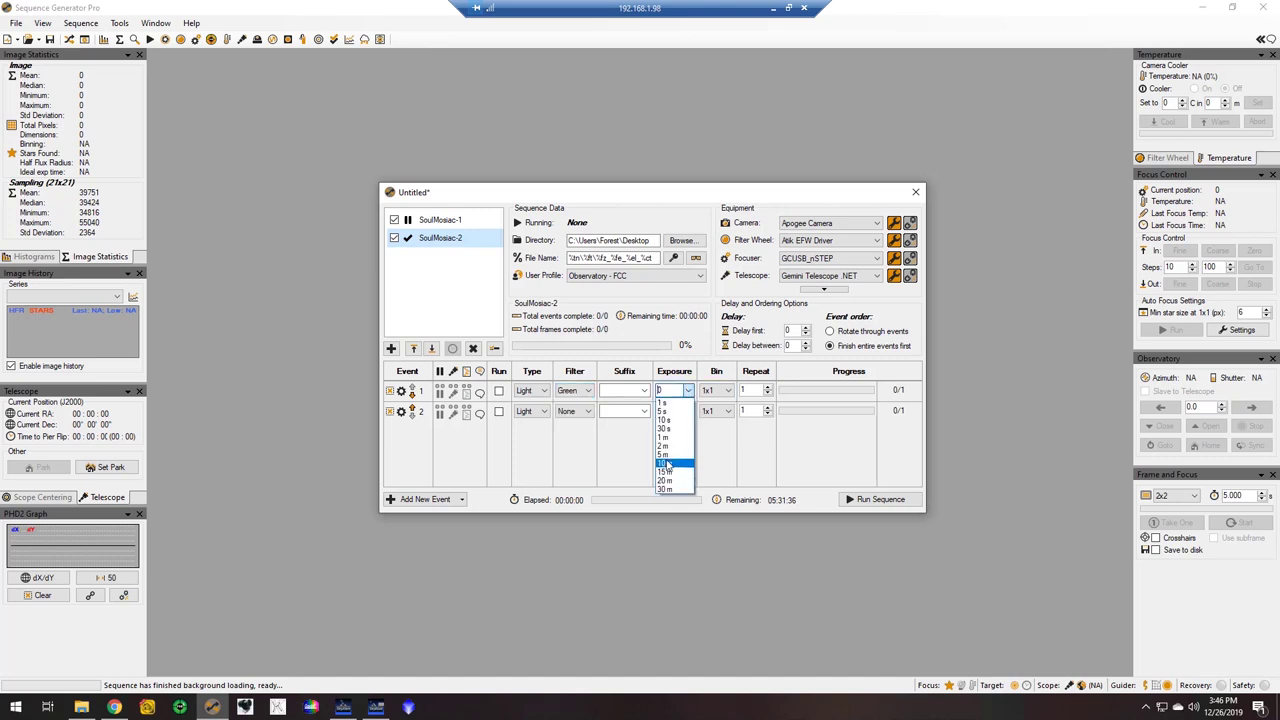
pyautogui.click(667, 463)
pyautogui.click(748, 391)
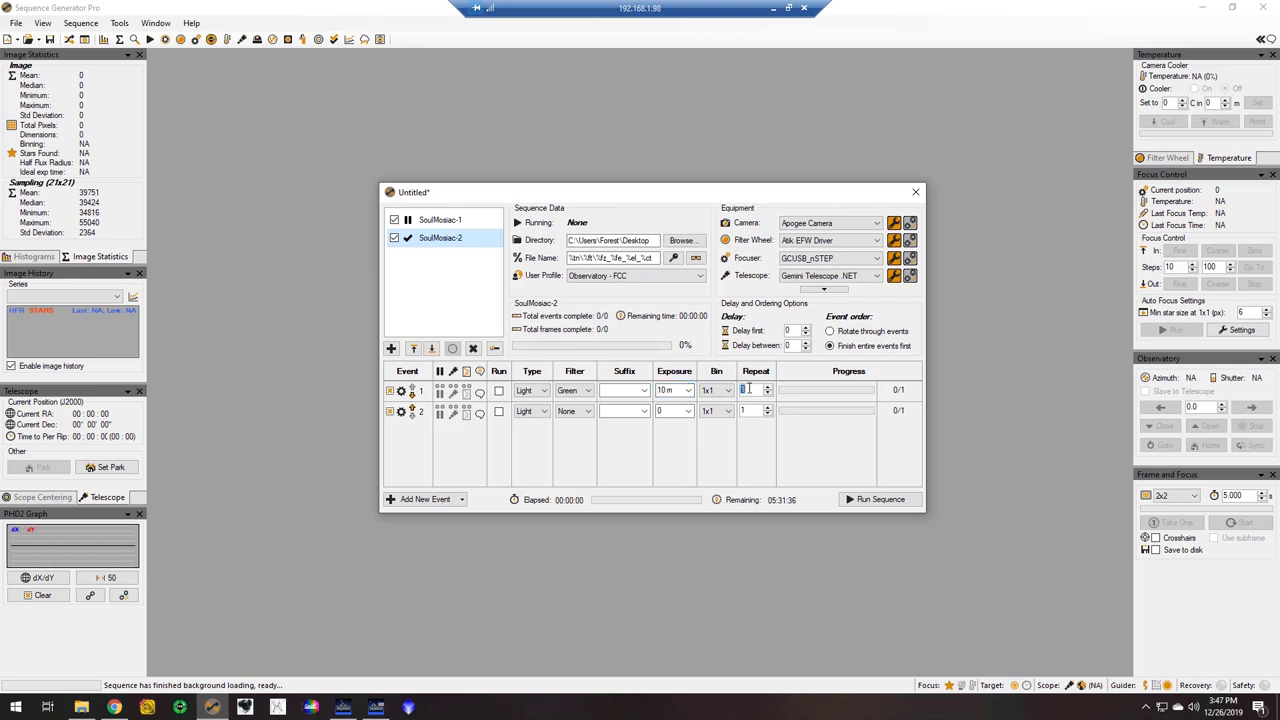
pyautogui.write('15')
pyautogui.click(498, 391)
pyautogui.click(498, 413)
# Set event 2 to Blue filter, 10 m exposure, 15 repeats
pyautogui.click(583, 414)
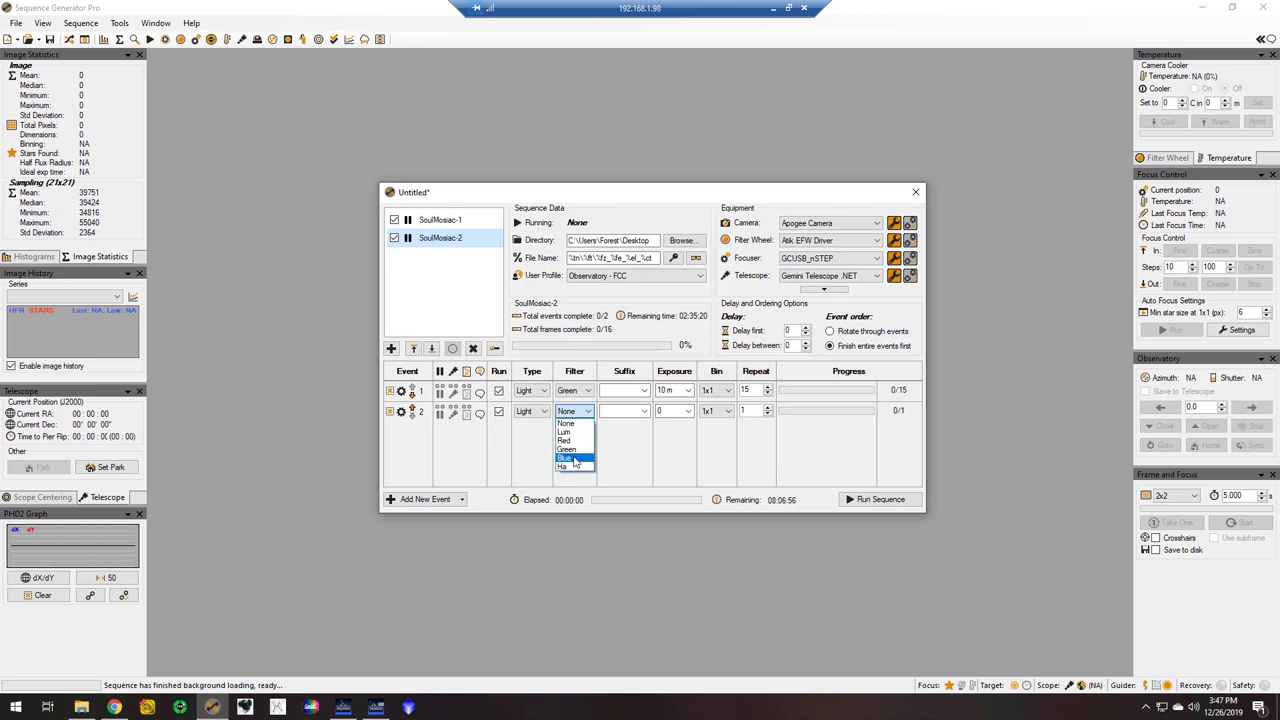
pyautogui.click(574, 461)
pyautogui.click(689, 413)
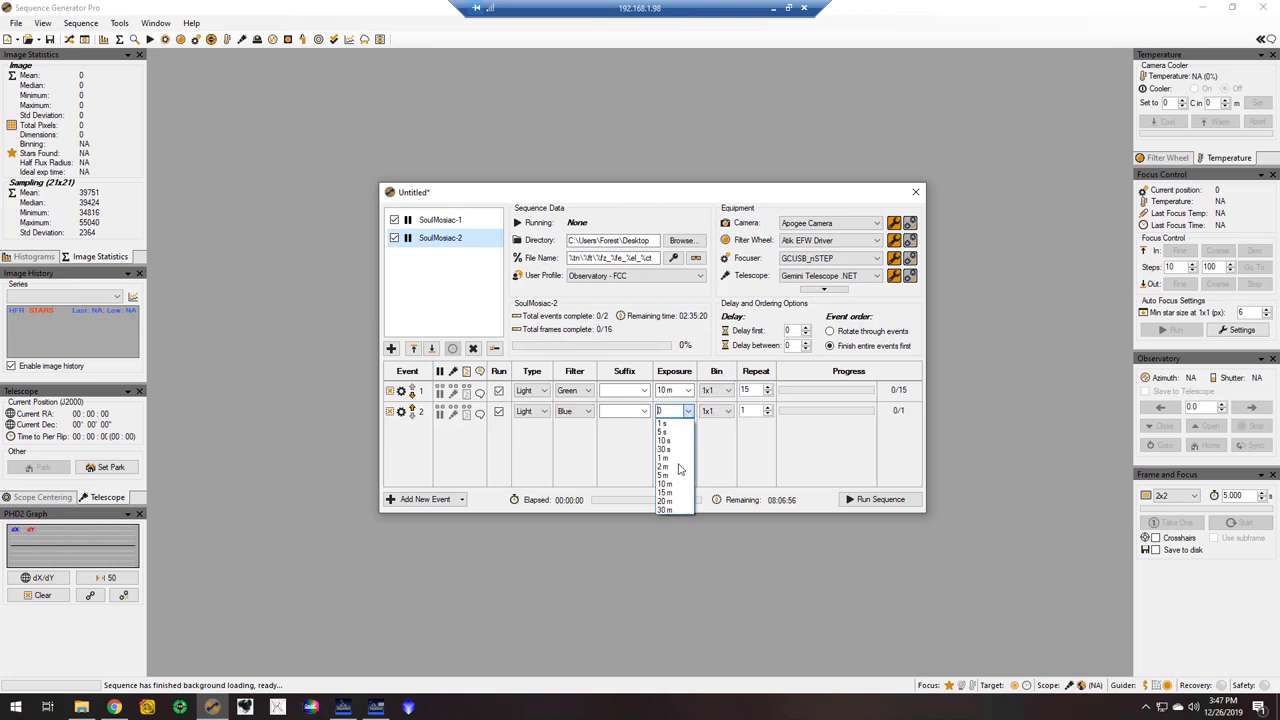
pyautogui.click(676, 489)
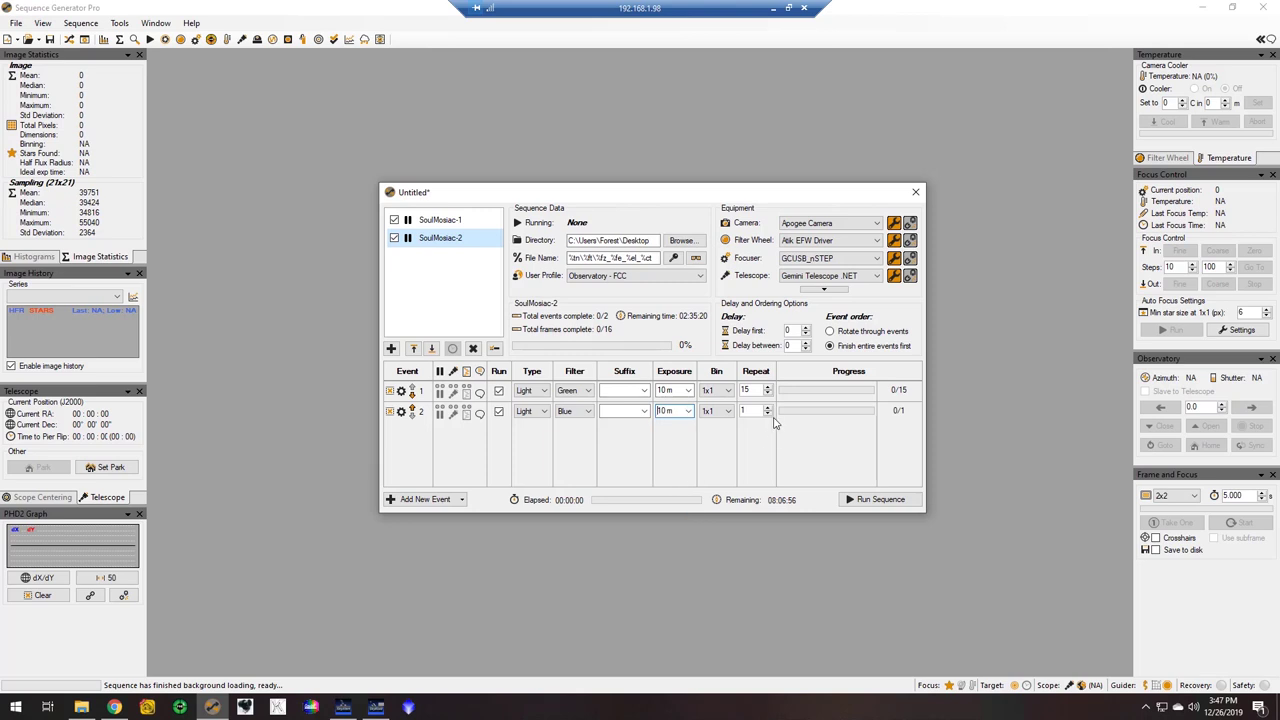
pyautogui.click(748, 411)
pyautogui.write('5')
pyautogui.click(521, 412)
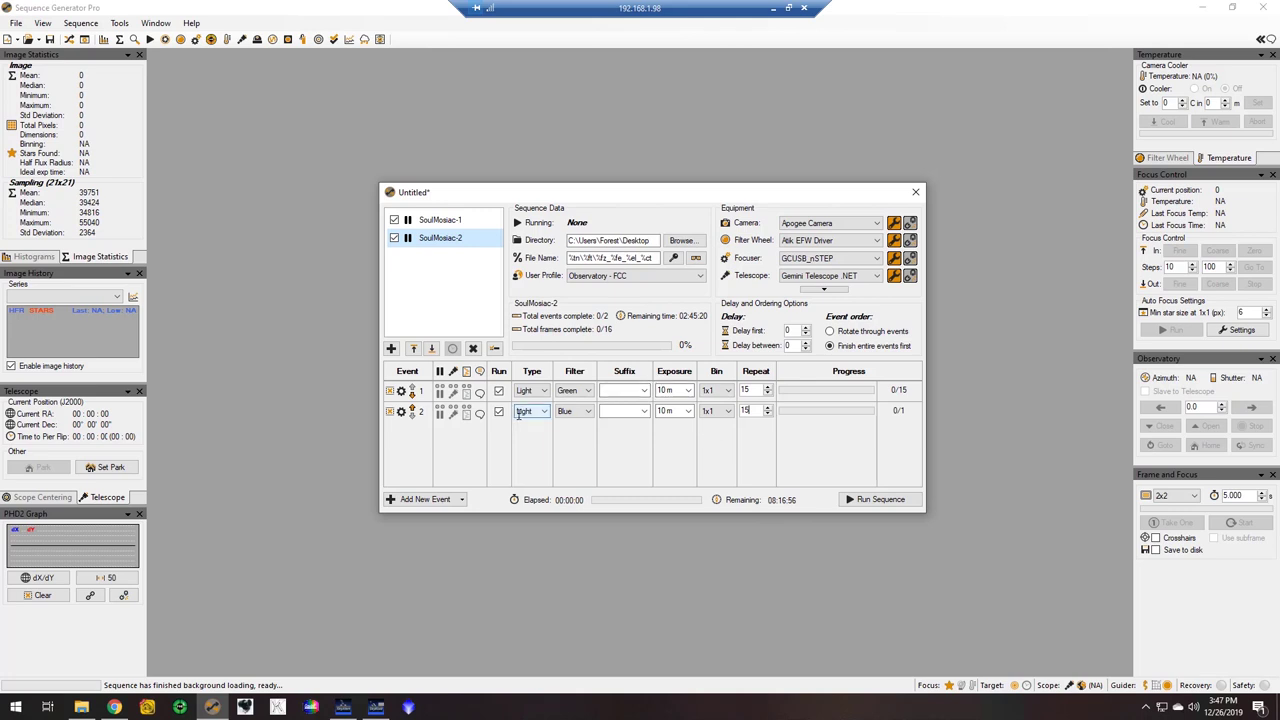
# Use the Flats Calibration Wizard to add Green and Blue 25-frame flats after each SoulMosiac-2 light event
pyautogui.click(117, 24)
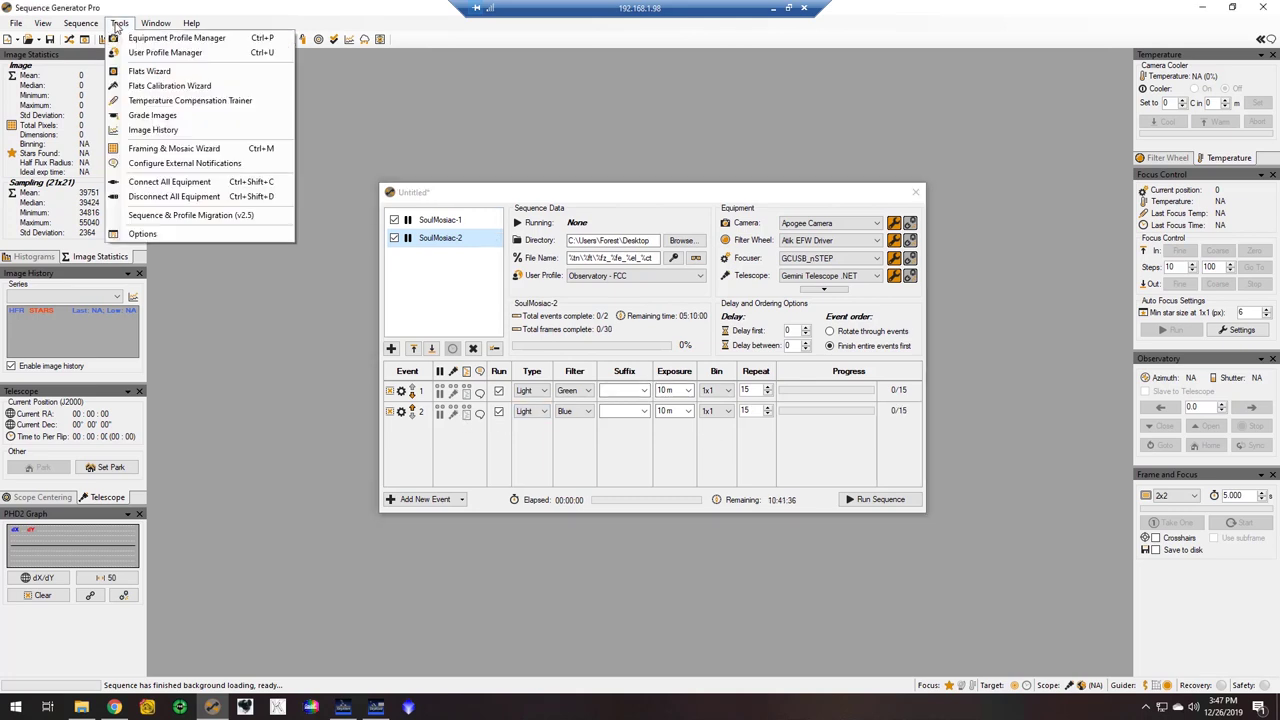
pyautogui.click(150, 72)
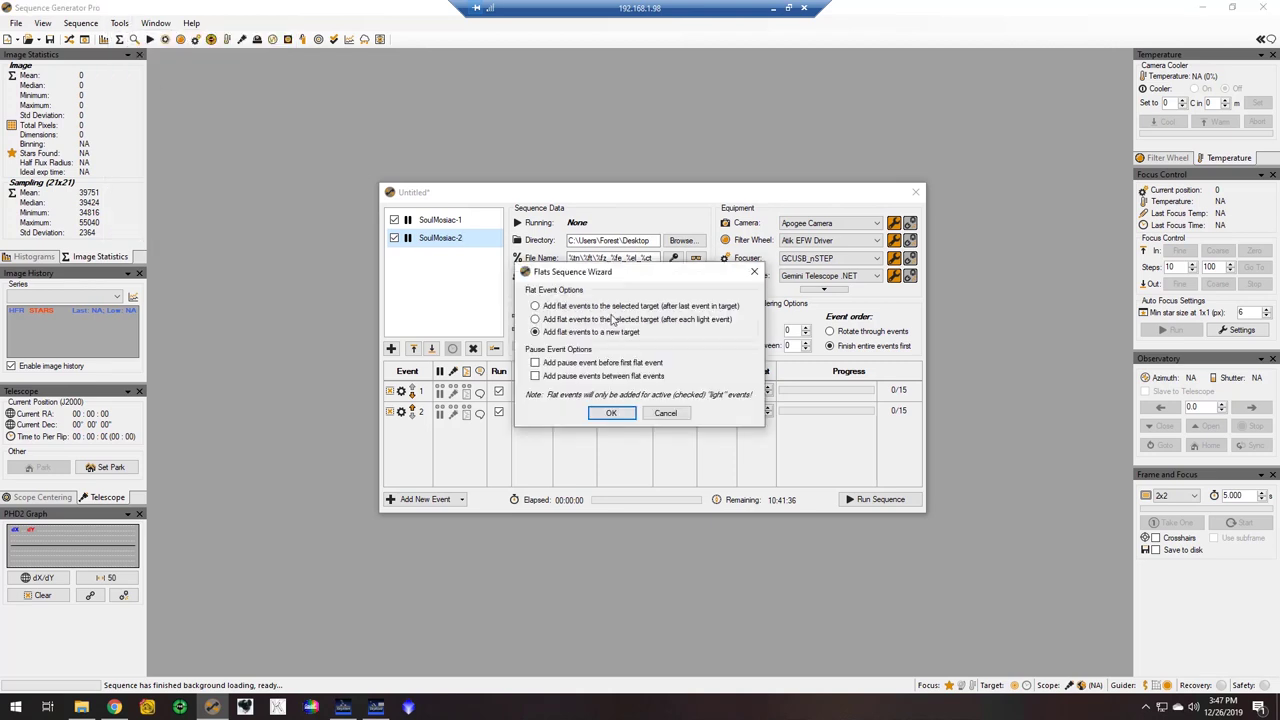
pyautogui.click(604, 321)
pyautogui.click(612, 413)
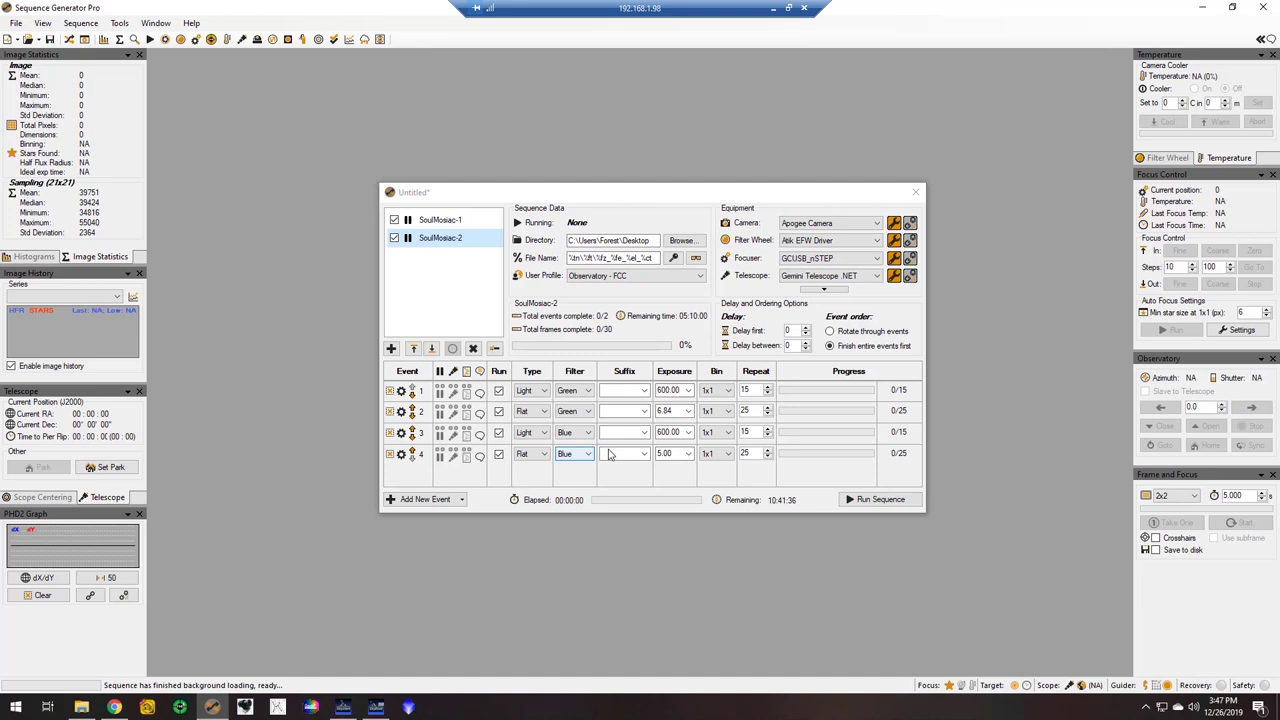
# Set event 4 to park the telescope before it runs
pyautogui.click(449, 461)
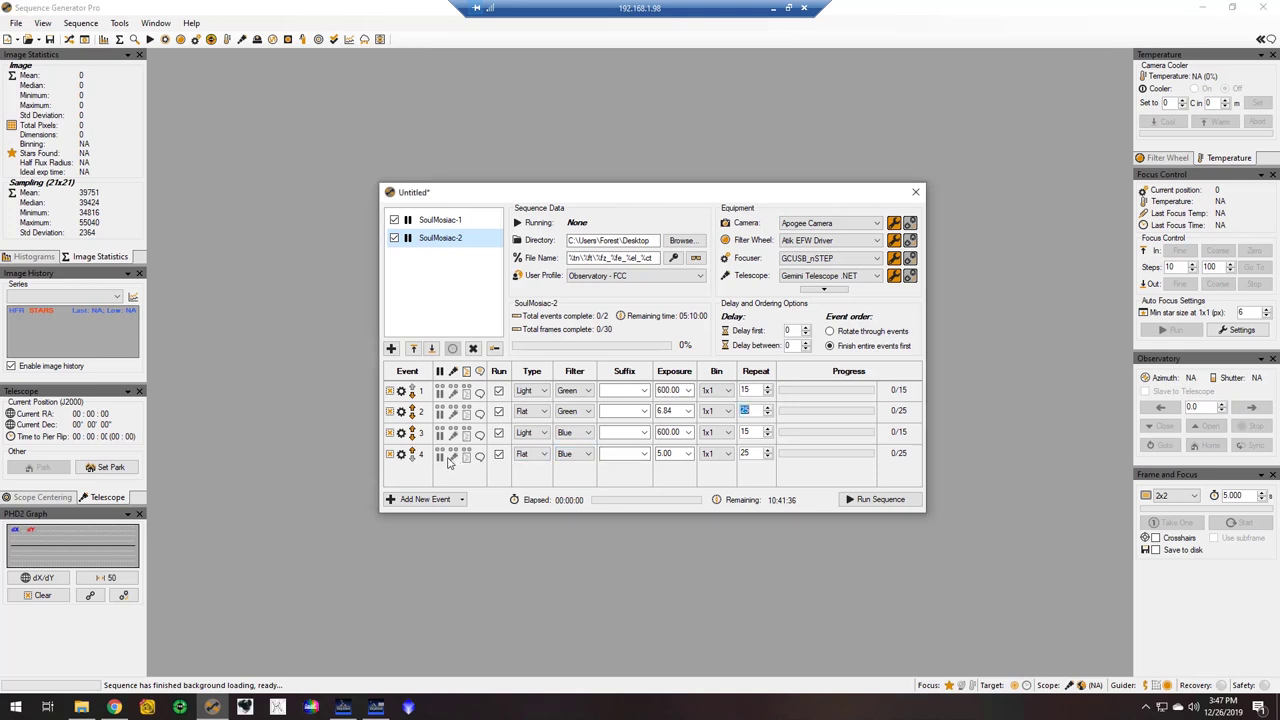
pyautogui.click(451, 458)
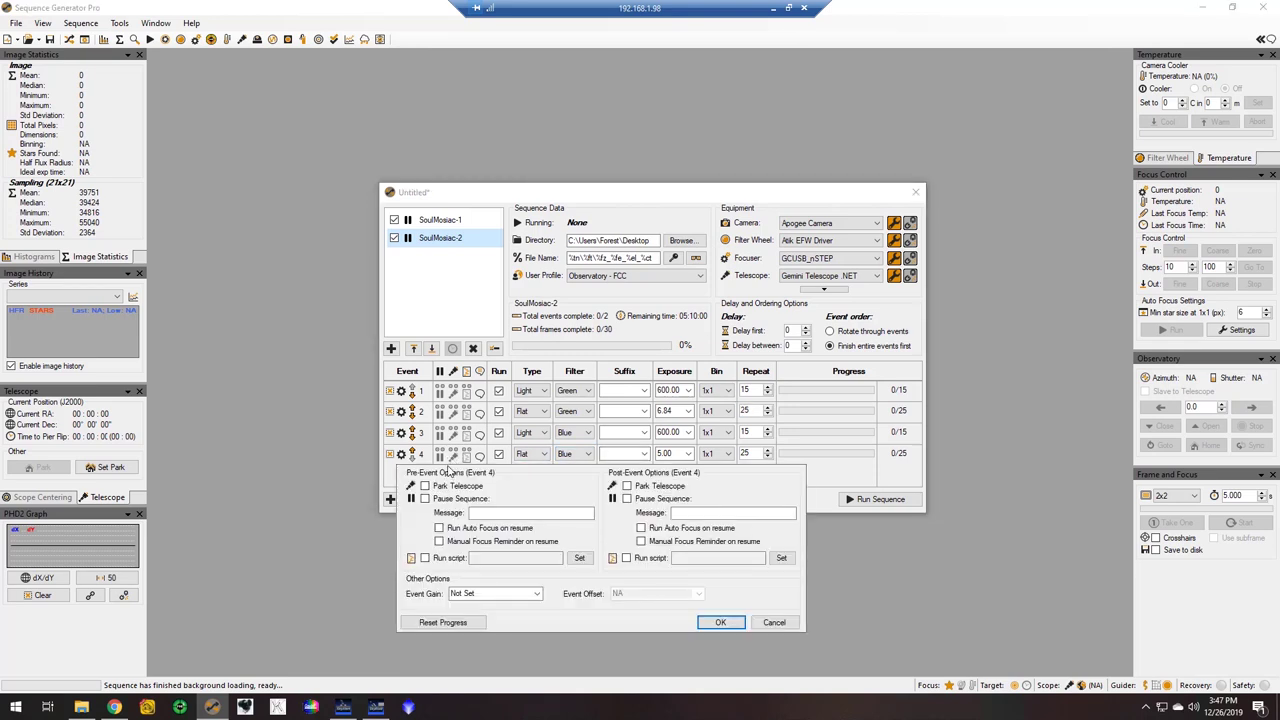
pyautogui.click(436, 489)
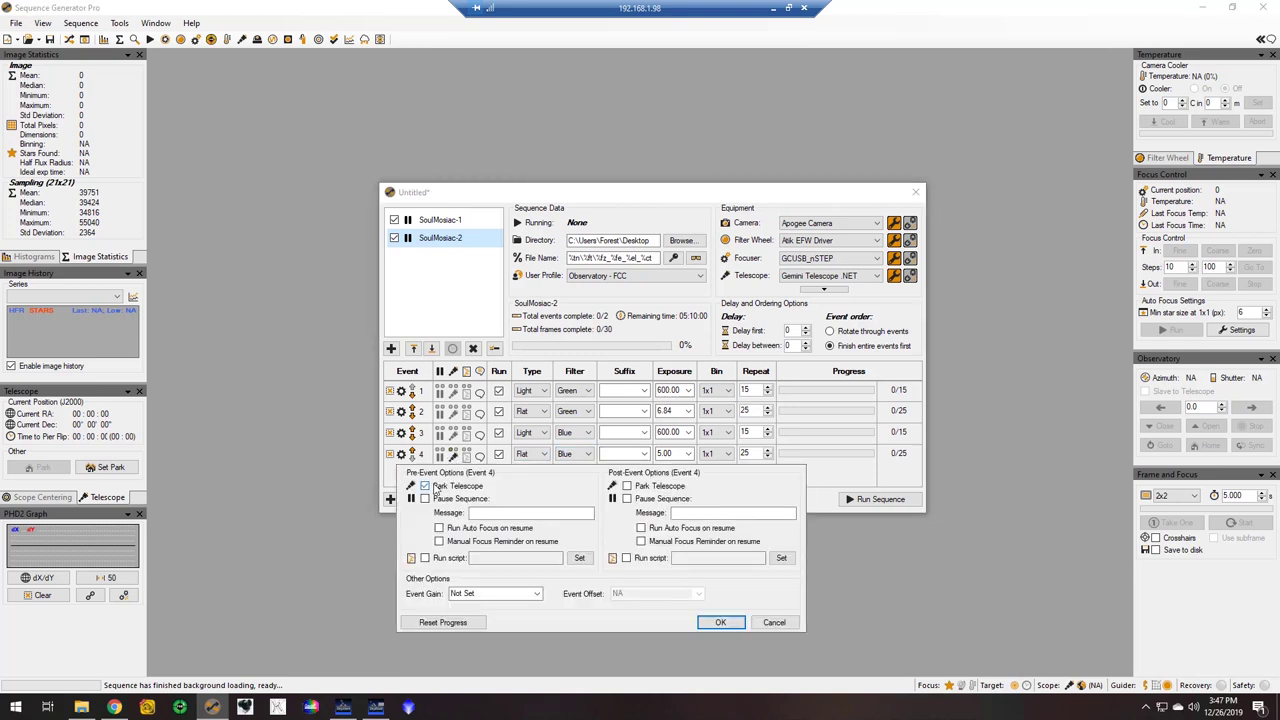
pyautogui.click(718, 622)
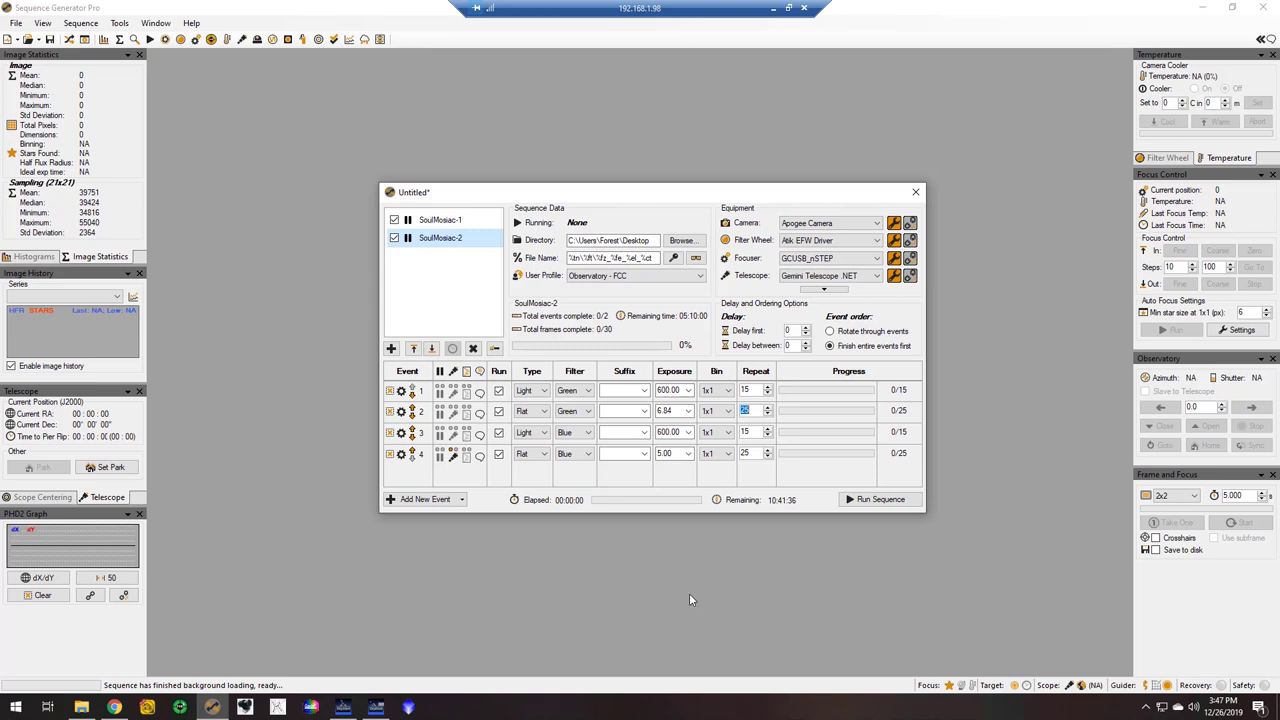
pyautogui.click(460, 500)
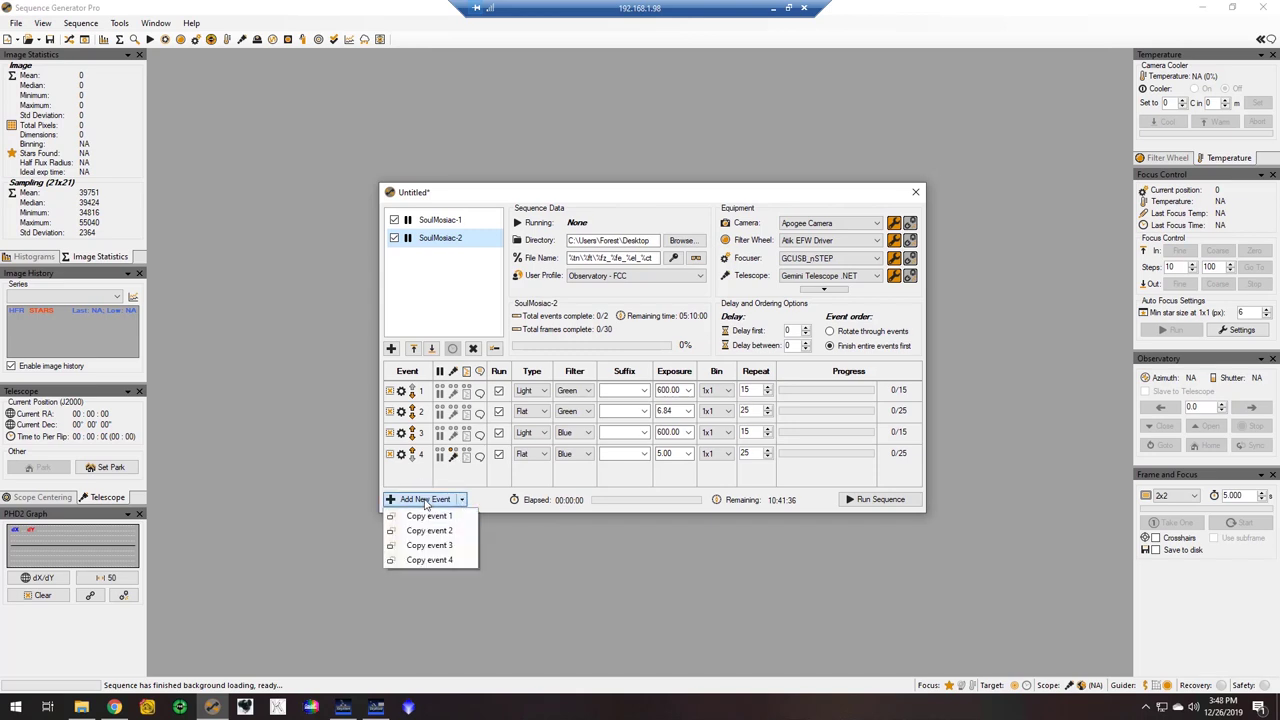
pyautogui.click(425, 499)
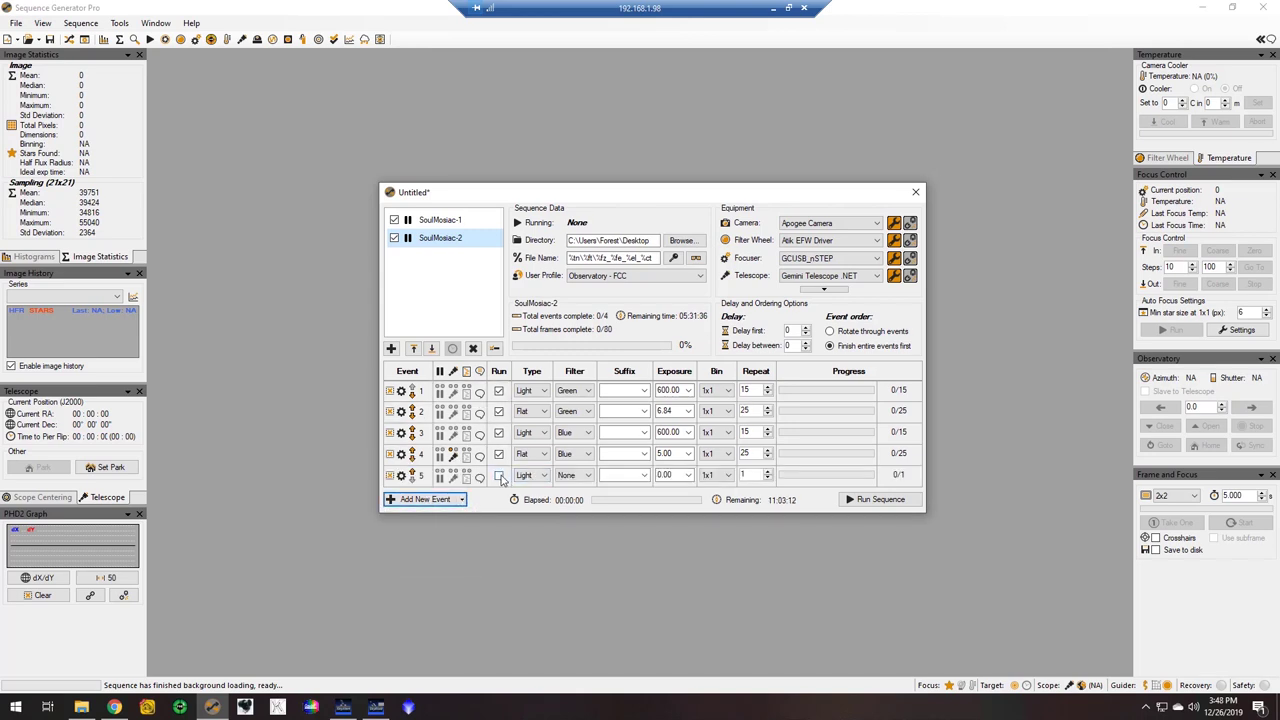
pyautogui.click(499, 475)
pyautogui.click(530, 476)
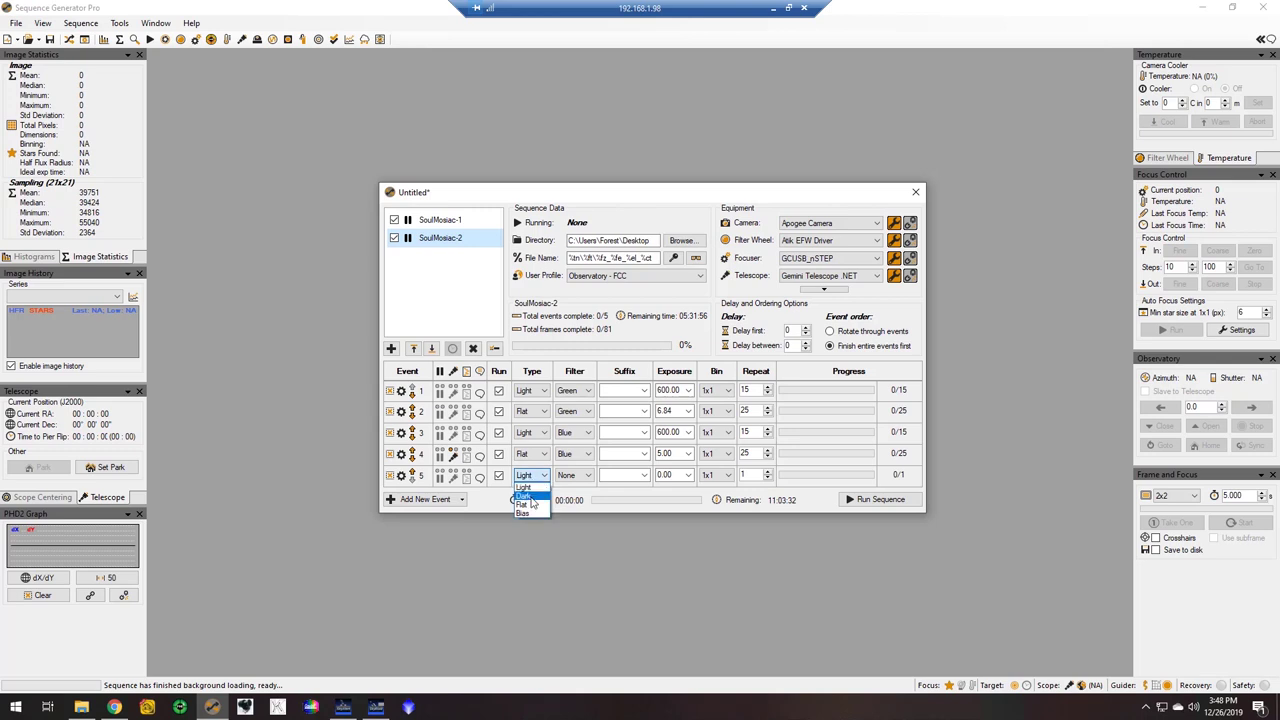
pyautogui.click(499, 478)
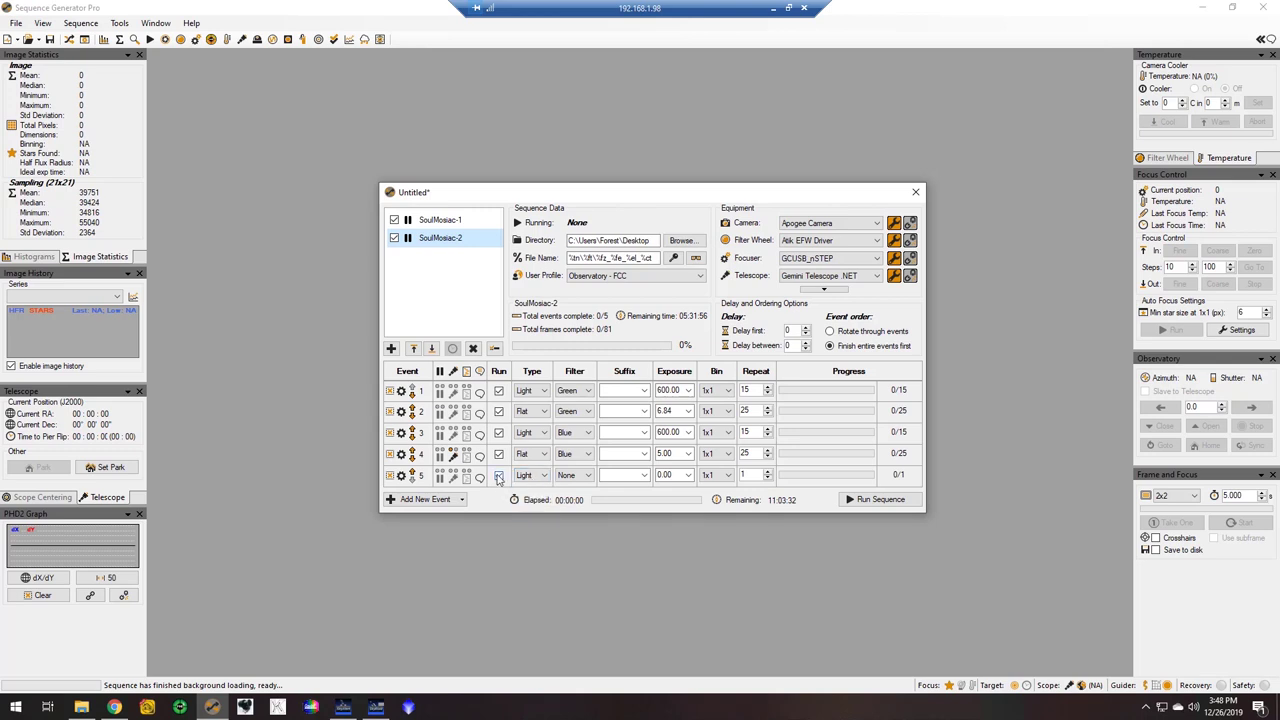
pyautogui.click(391, 477)
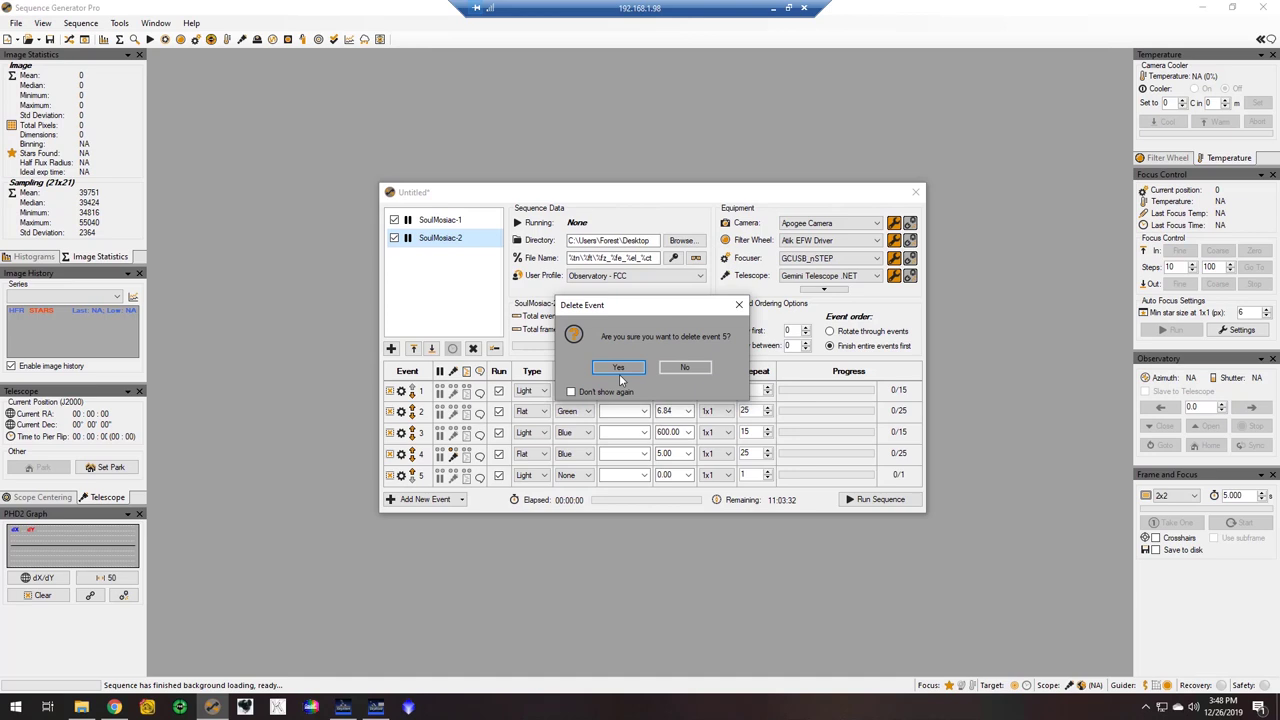
pyautogui.click(620, 381)
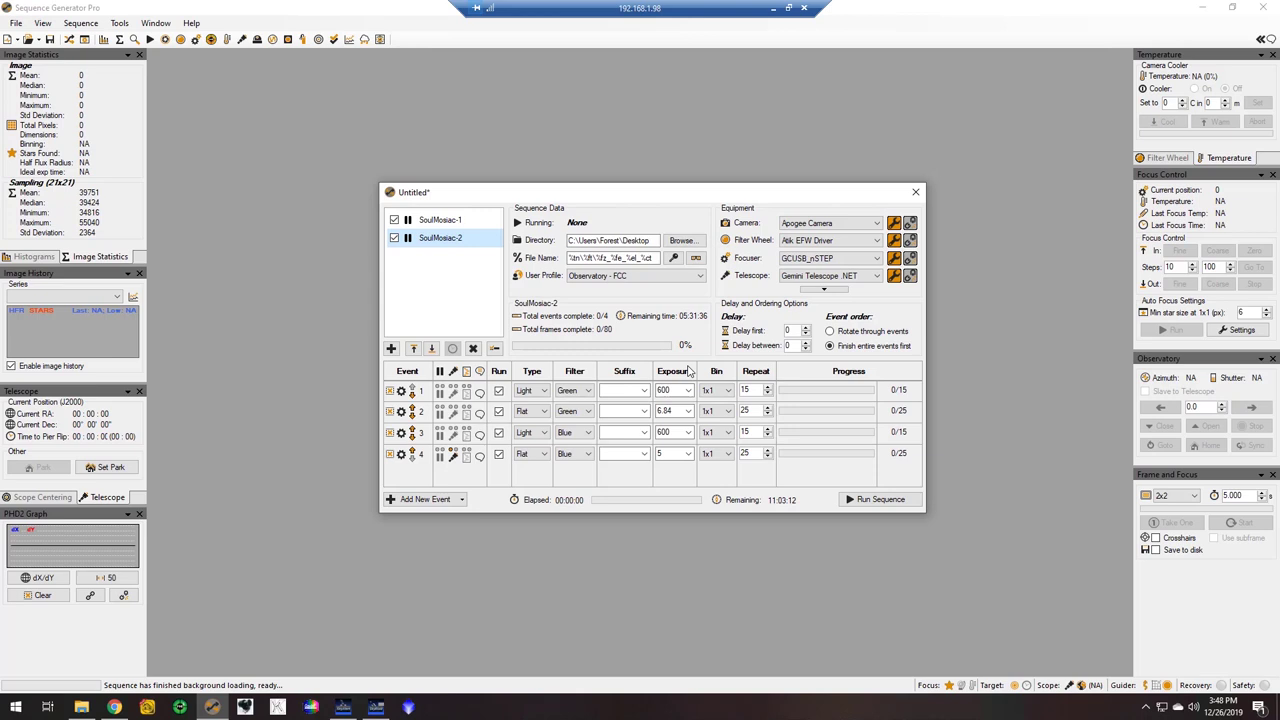
# With SoulMosiac-1 selected, save the sequence to the Desktop as SoulMosiac.sgf, dropping the '-1' suffix
pyautogui.rightClick(449, 225)
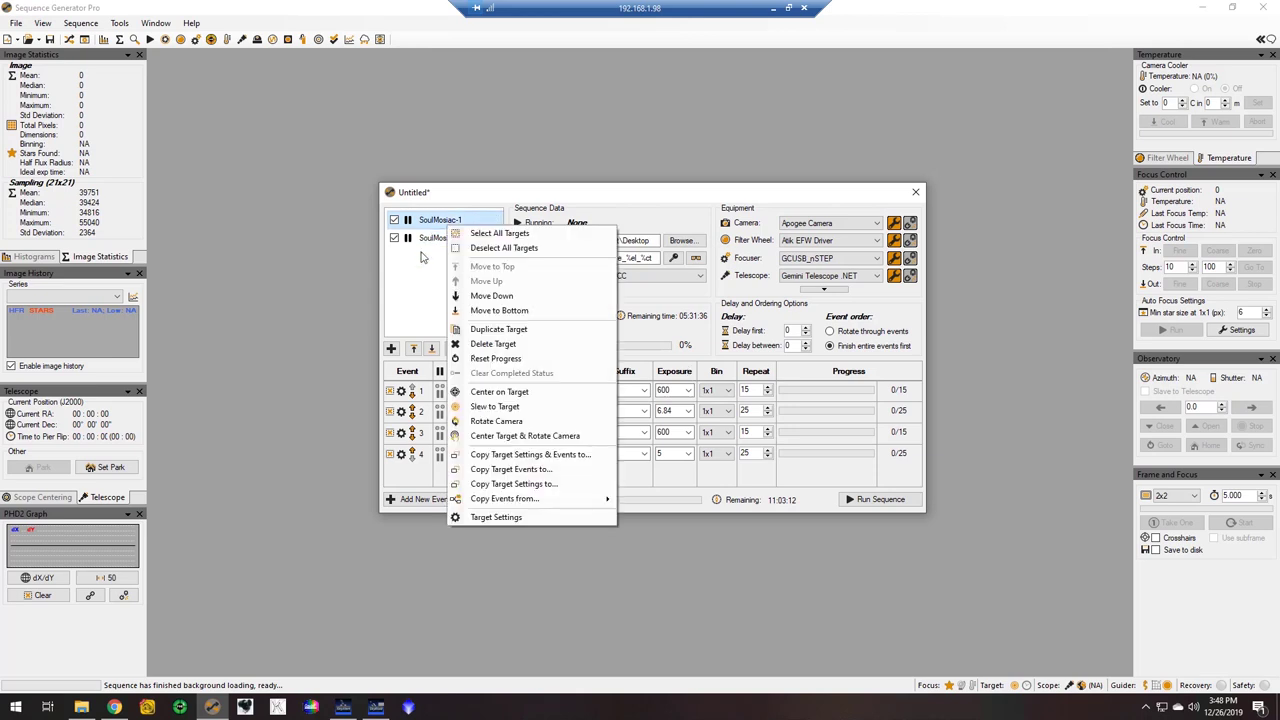
pyautogui.click(422, 243)
pyautogui.click(426, 222)
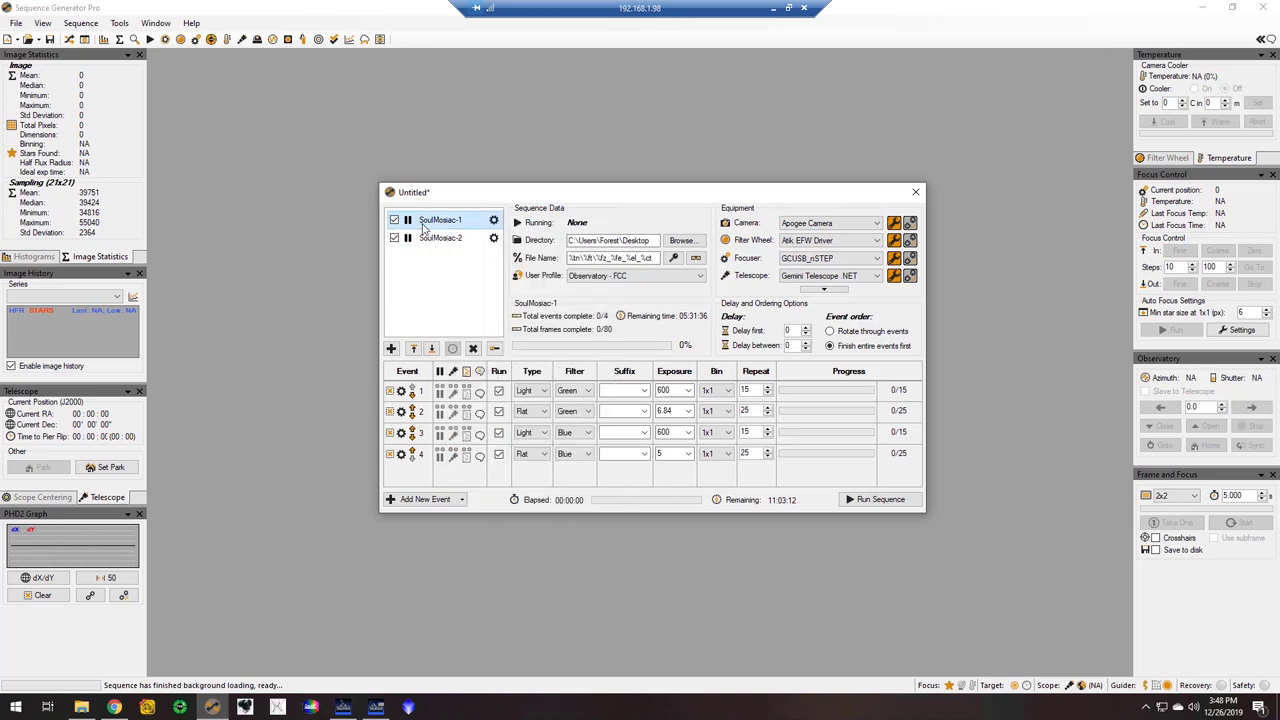
pyautogui.click(15, 24)
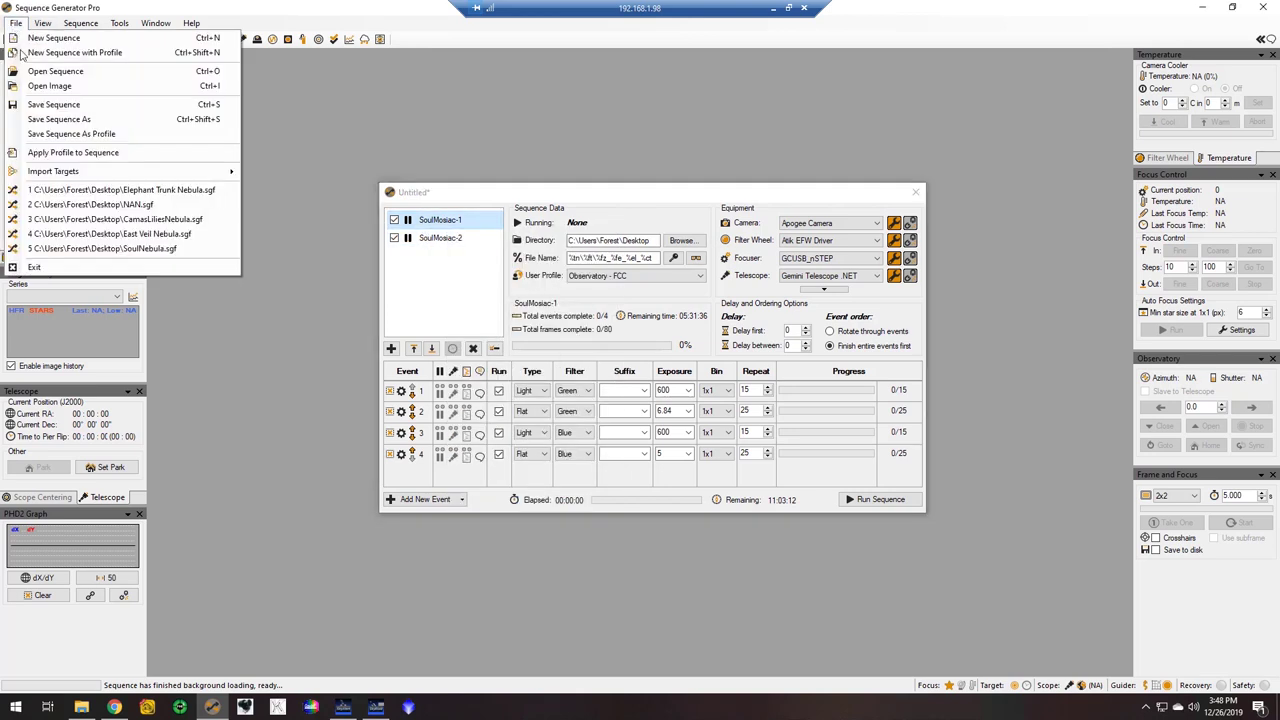
pyautogui.click(56, 104)
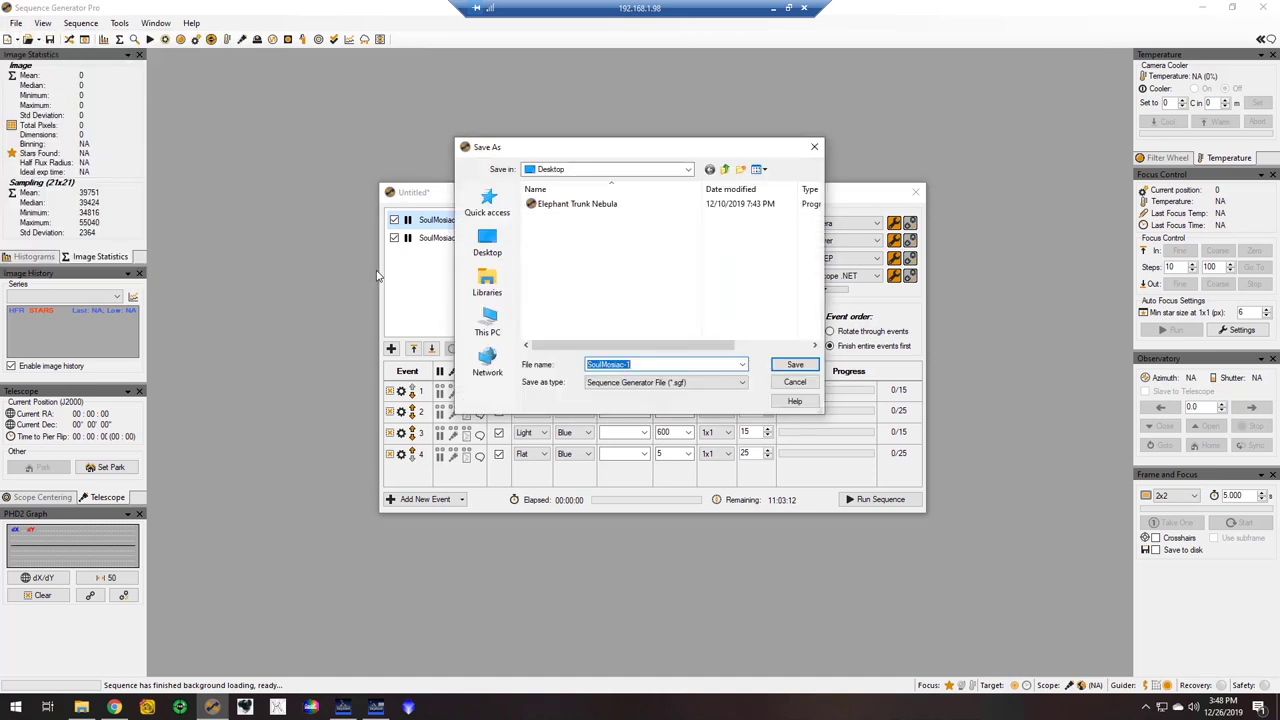
pyautogui.click(656, 367)
pyautogui.press('BackSpace')
pyautogui.press('BackSpace')
pyautogui.click(795, 365)
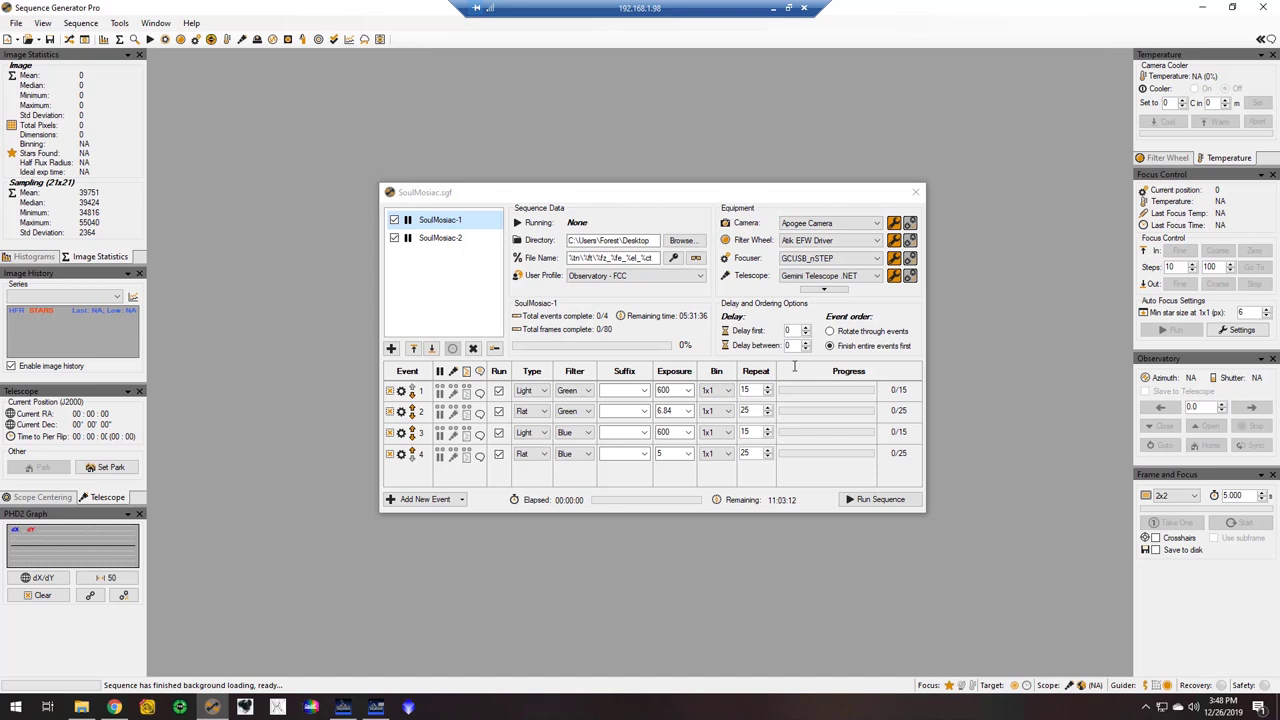
# Expand the Equipment section to show flat box, rotator, observatory, safety and environment rows
pyautogui.click(824, 289)
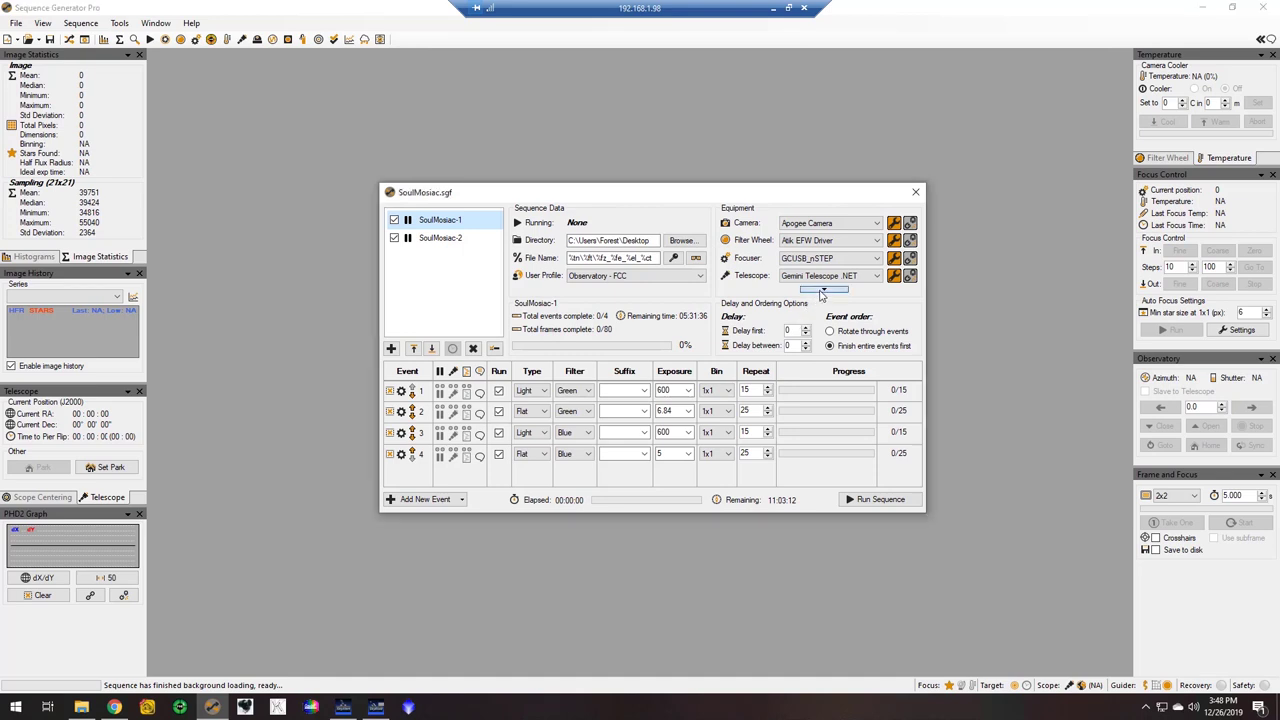